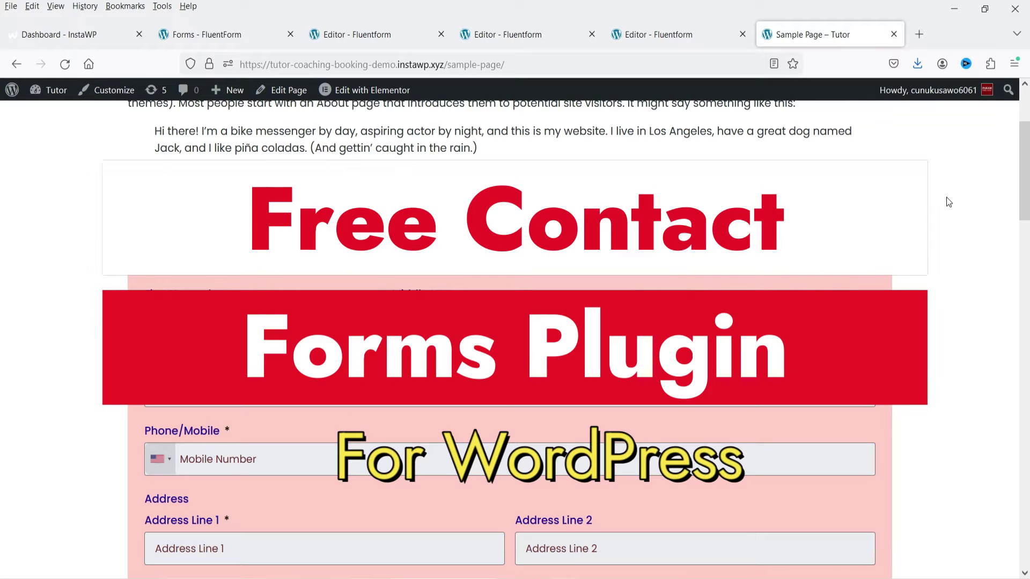
Step: Scroll through the Sample Page's pink contact form and three-step survey form
{"action": "scroll", "coordinate": [946, 203], "scroll_direction": "down", "scroll_amount": 10}
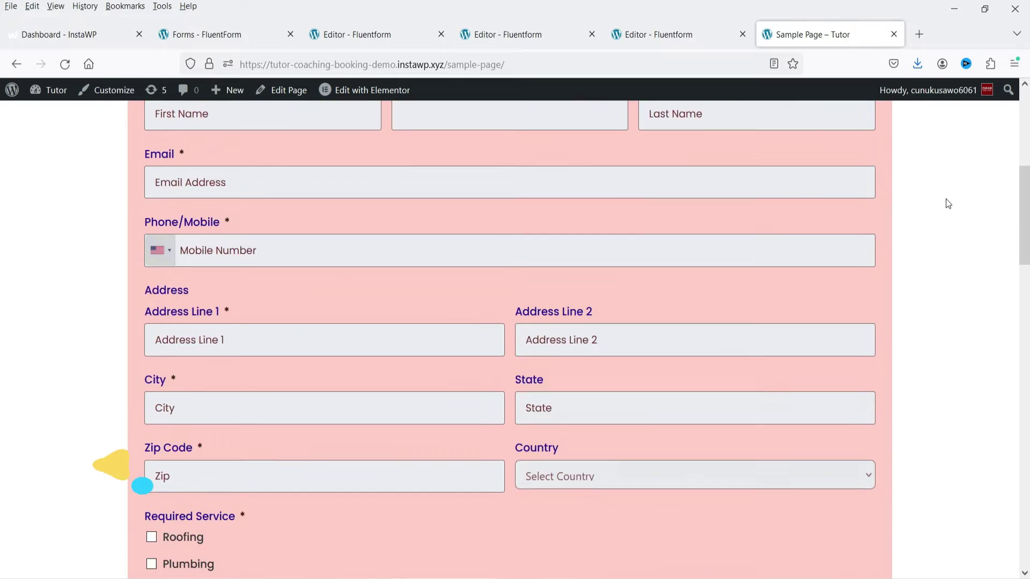
{"action": "scroll", "coordinate": [949, 207], "scroll_direction": "down", "scroll_amount": 4}
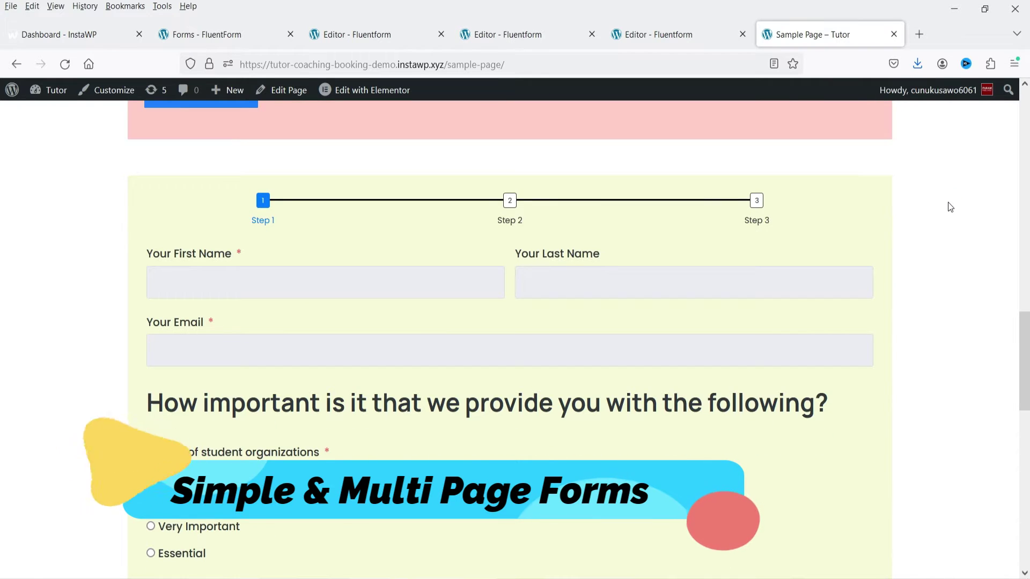
{"action": "scroll", "coordinate": [948, 207], "scroll_direction": "down", "scroll_amount": 1}
{"action": "scroll", "coordinate": [952, 209], "scroll_direction": "down", "scroll_amount": 8}
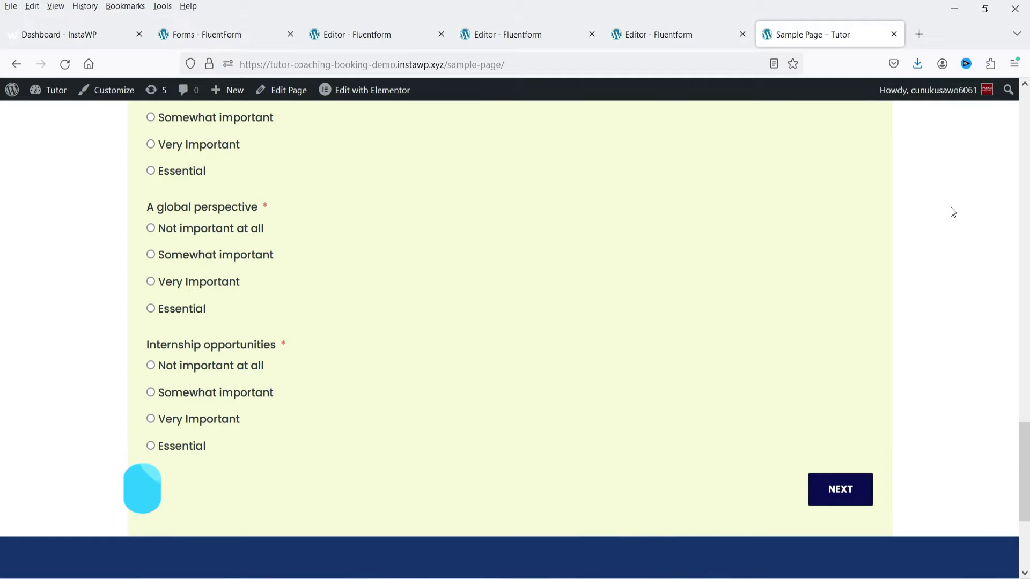
{"action": "scroll", "coordinate": [952, 212], "scroll_direction": "up", "scroll_amount": 1}
{"action": "scroll", "coordinate": [952, 209], "scroll_direction": "up", "scroll_amount": 10}
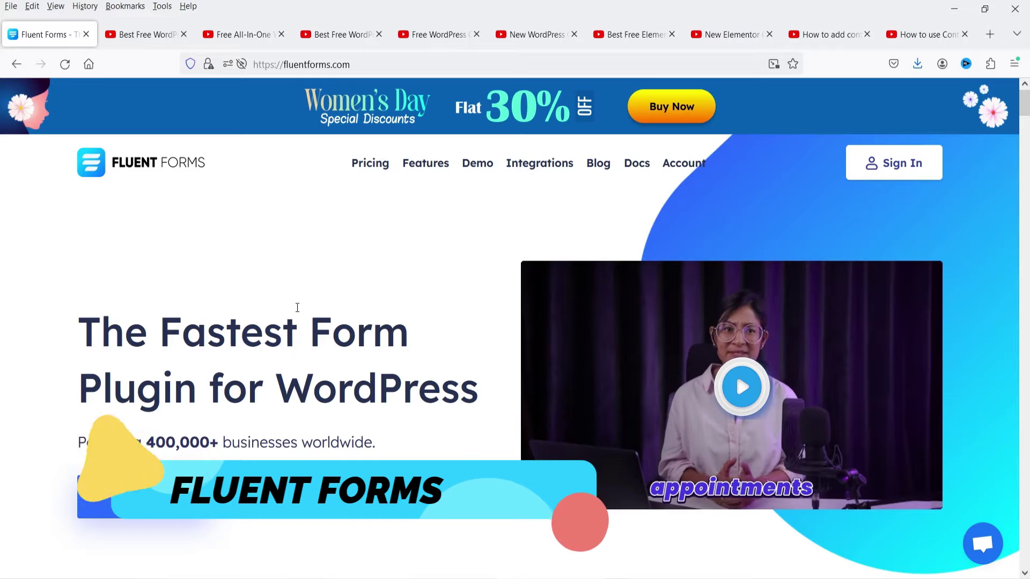
Step: Browse the form types on the fluentforms.com homepage, then go to the Contact Form 7 tutorial tab
{"action": "scroll", "coordinate": [301, 304], "scroll_direction": "down", "scroll_amount": 3}
{"action": "scroll", "coordinate": [342, 287], "scroll_direction": "down", "scroll_amount": 4}
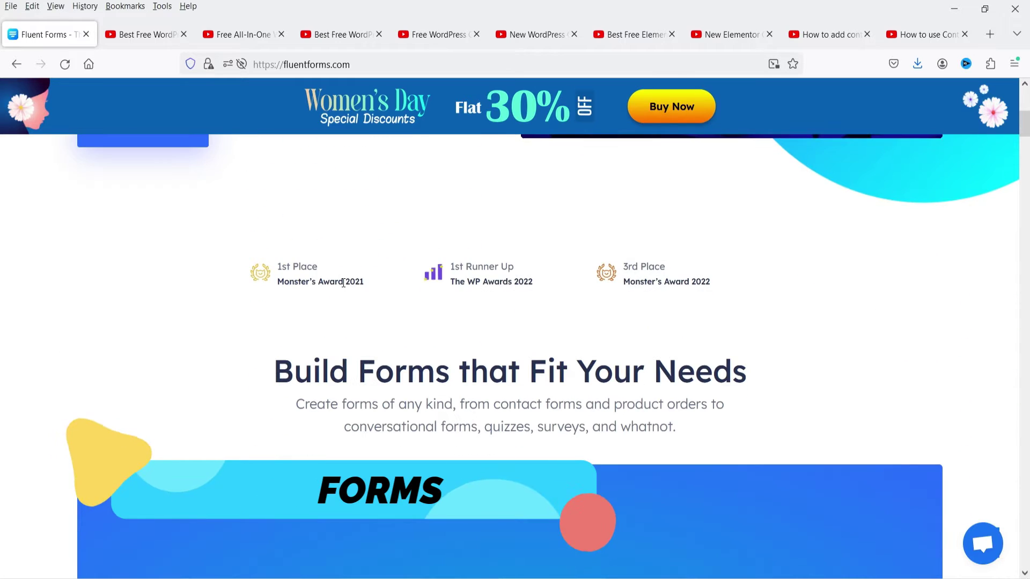
{"action": "scroll", "coordinate": [40, 331], "scroll_direction": "down", "scroll_amount": 7}
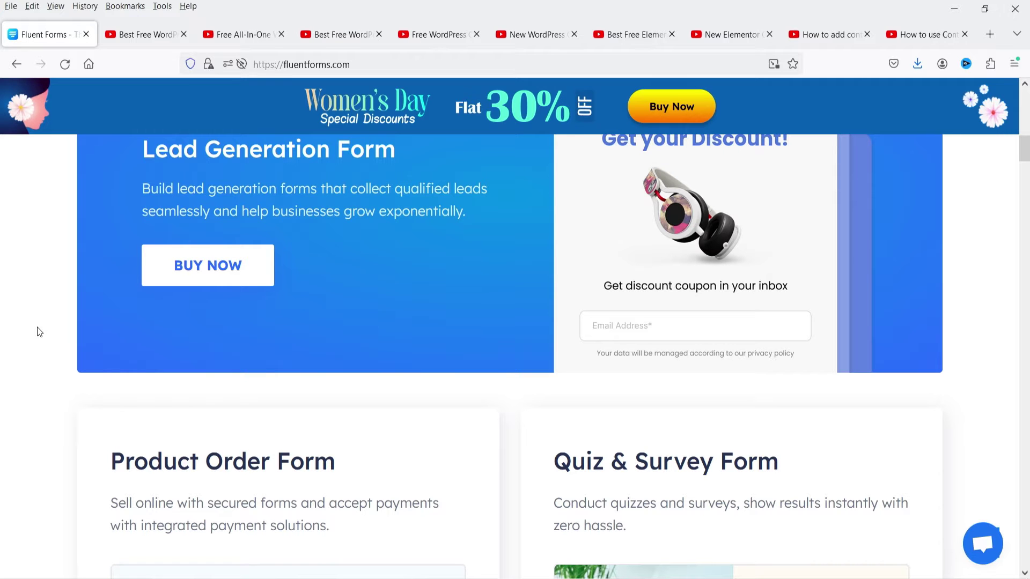
{"action": "scroll", "coordinate": [38, 331], "scroll_direction": "down", "scroll_amount": 8}
{"action": "scroll", "coordinate": [33, 364], "scroll_direction": "up", "scroll_amount": 4}
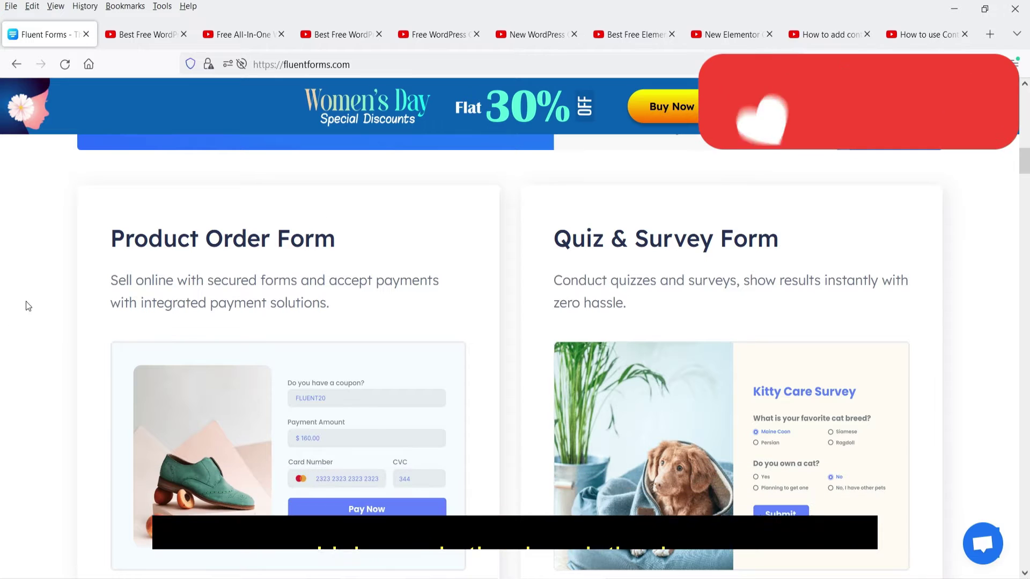
{"action": "left_click", "coordinate": [909, 37]}
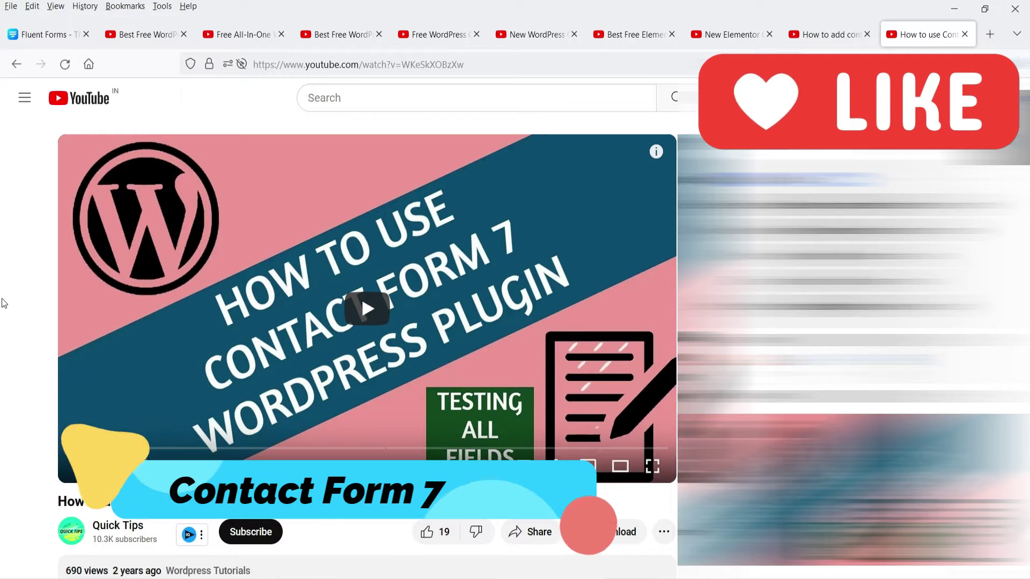
Step: Step through the WPForms, Elementor, MetForm, HelpGent, Spectra and Ninja Forms tutorial videos
{"action": "left_click", "coordinate": [819, 37]}
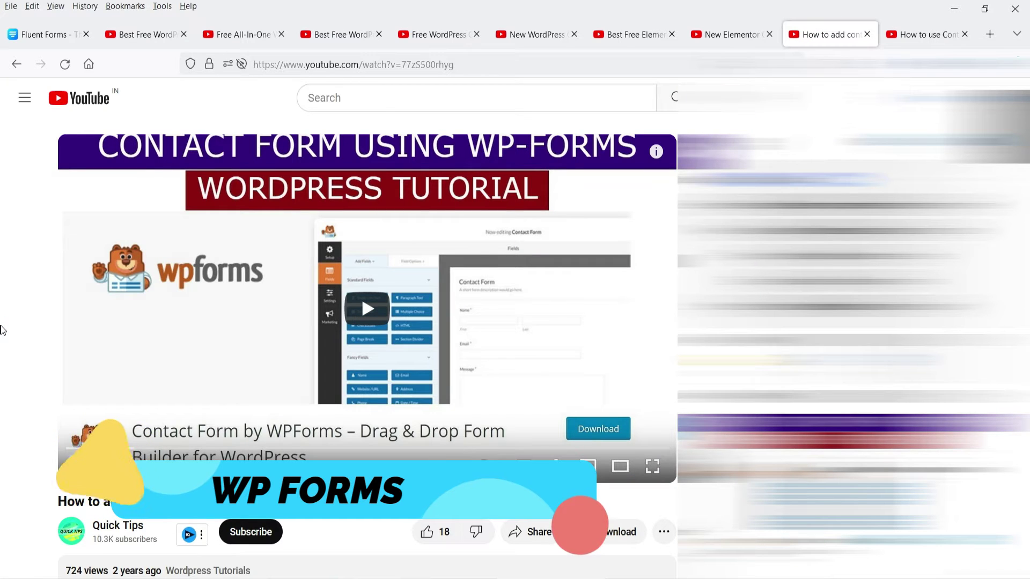
{"action": "left_click", "coordinate": [717, 34]}
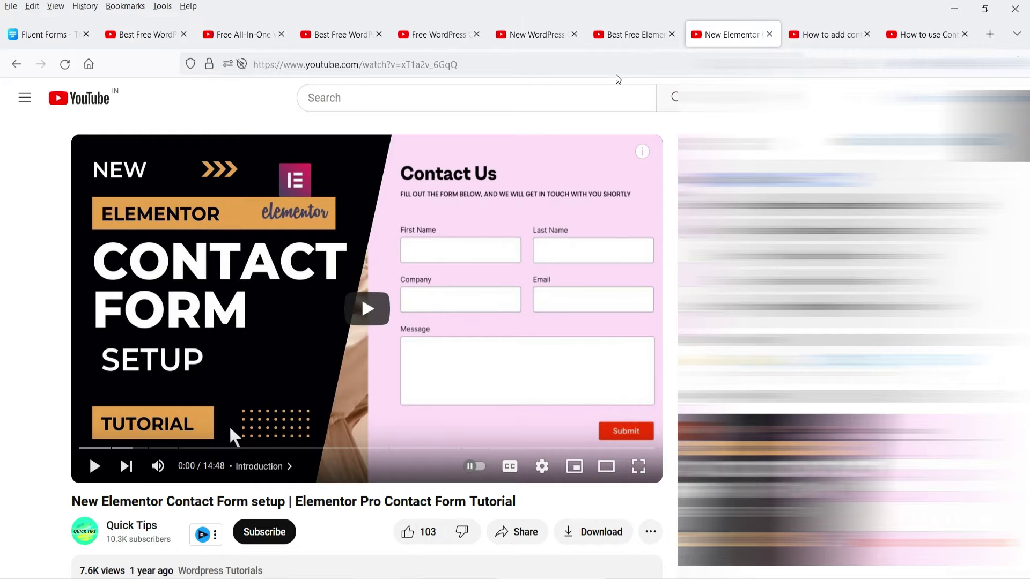
{"action": "left_click", "coordinate": [626, 38]}
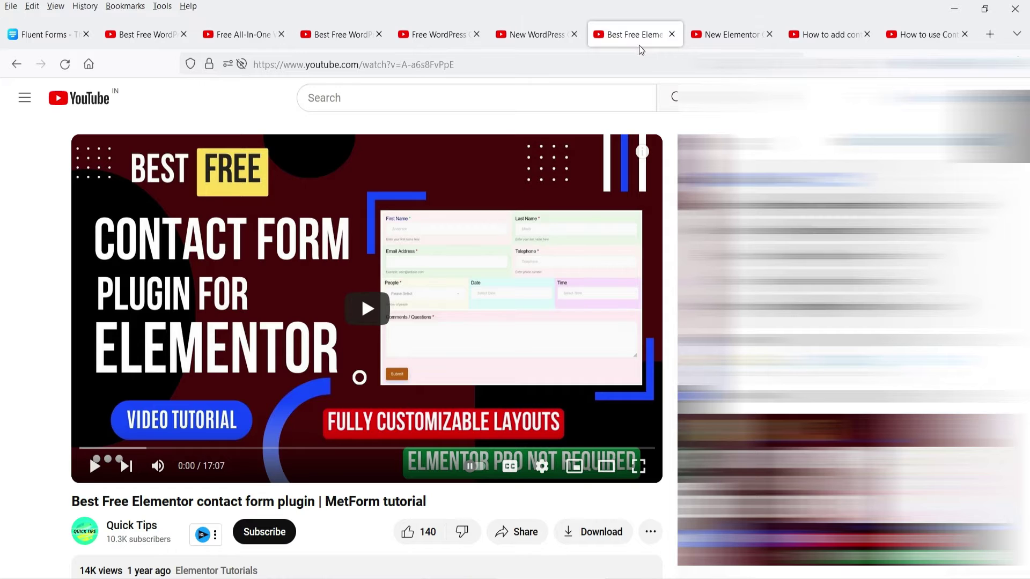
{"action": "left_click", "coordinate": [530, 40]}
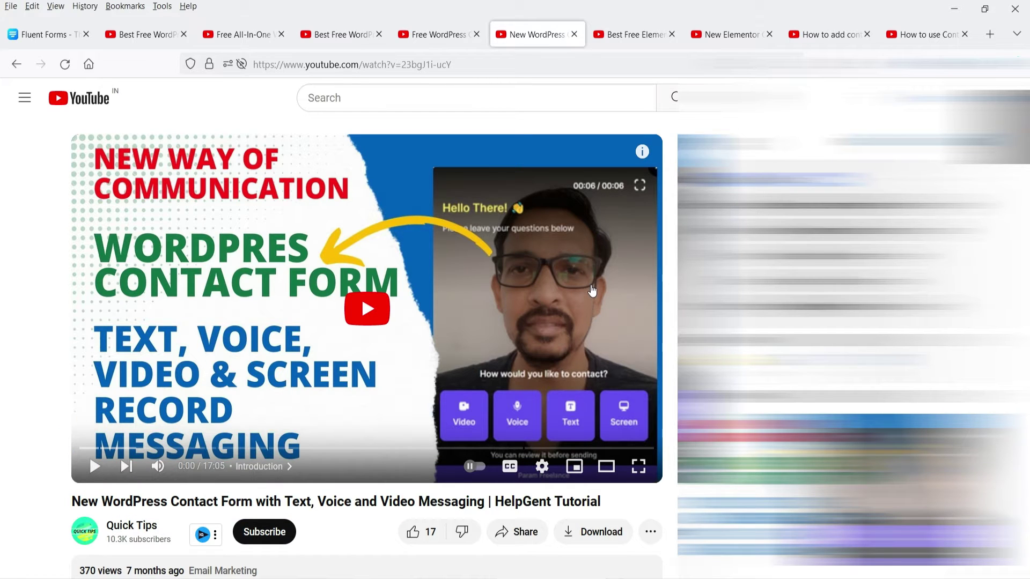
{"action": "left_click", "coordinate": [435, 36]}
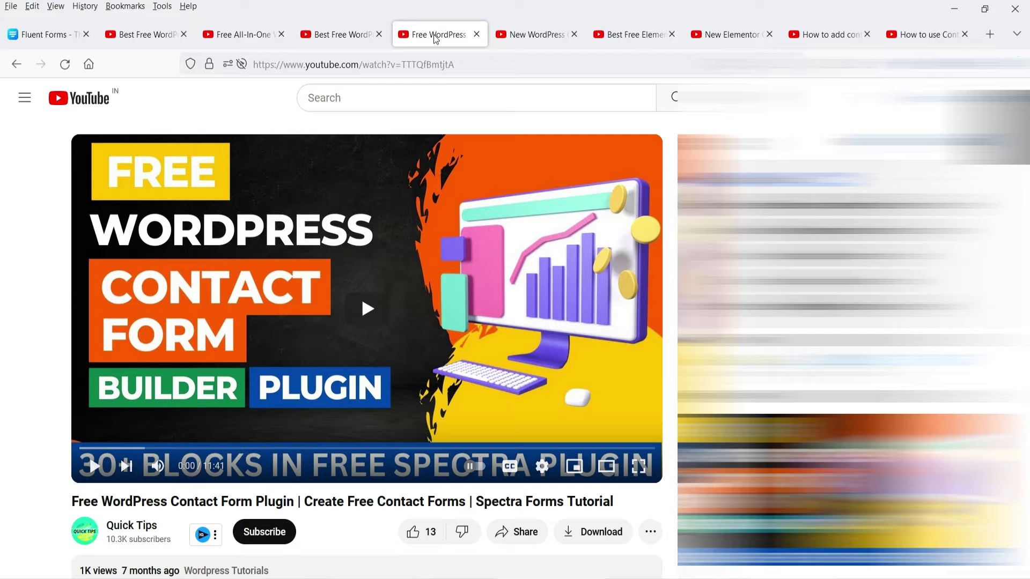
{"action": "left_click", "coordinate": [346, 36]}
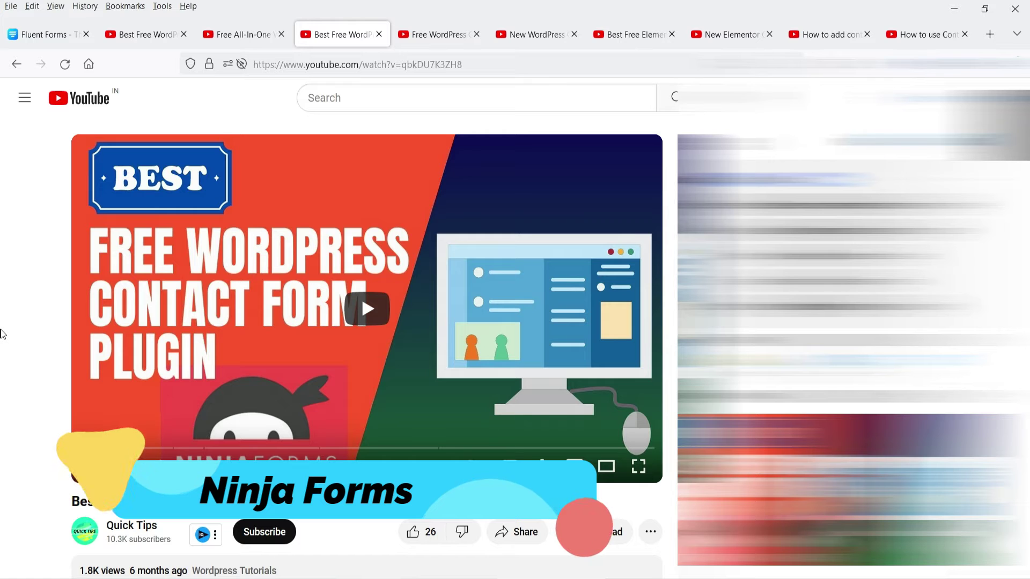
Step: View the ARForms and Forminator tutorials, then return to the WordPress admin window
{"action": "key", "text": "ctrl+shift+Tab"}
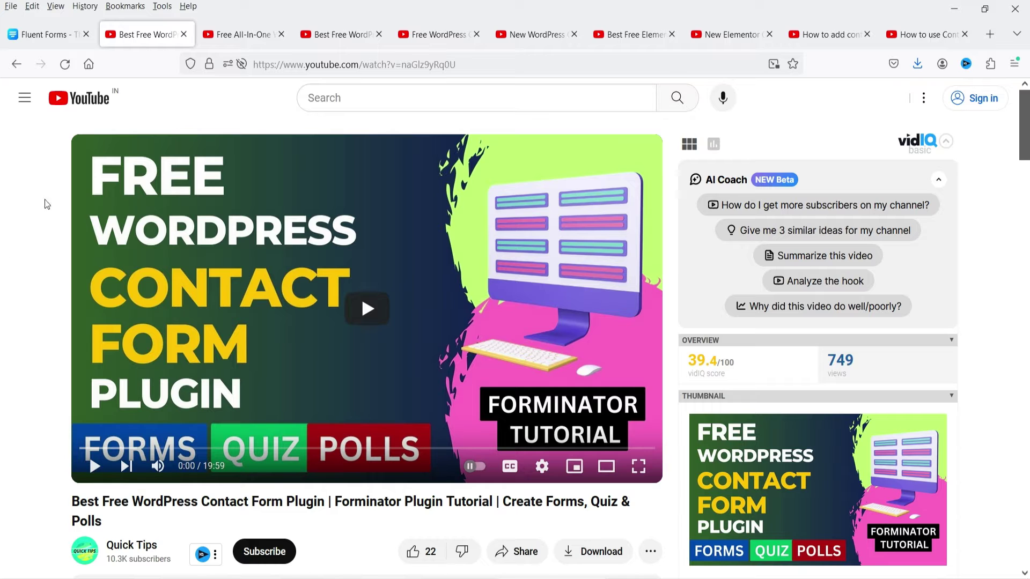
{"action": "left_click", "coordinate": [43, 34]}
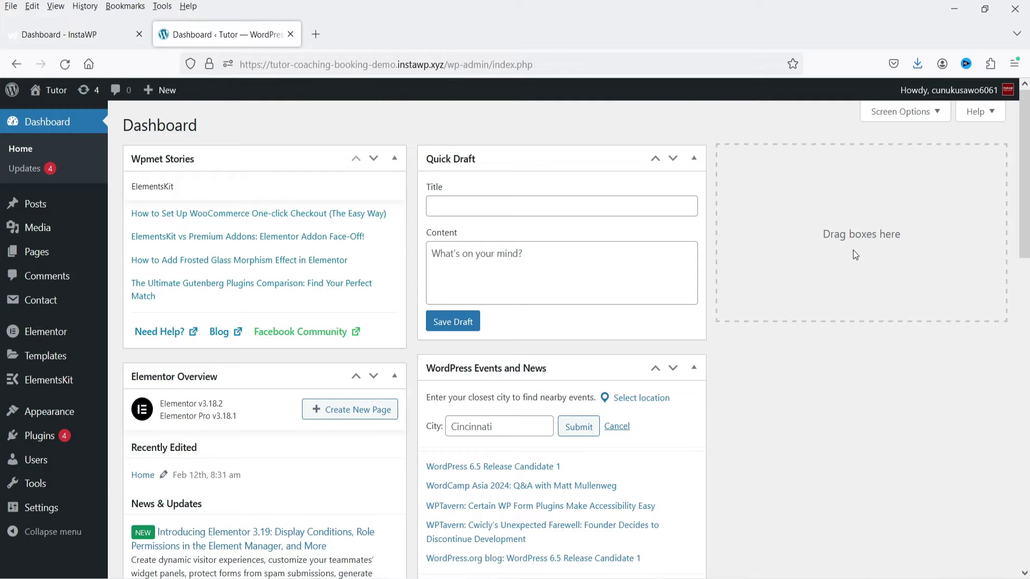
Step: Search Add New Plugin for 'fluent form', then install and activate Fluent Forms
{"action": "mouse_move", "coordinate": [65, 443]}
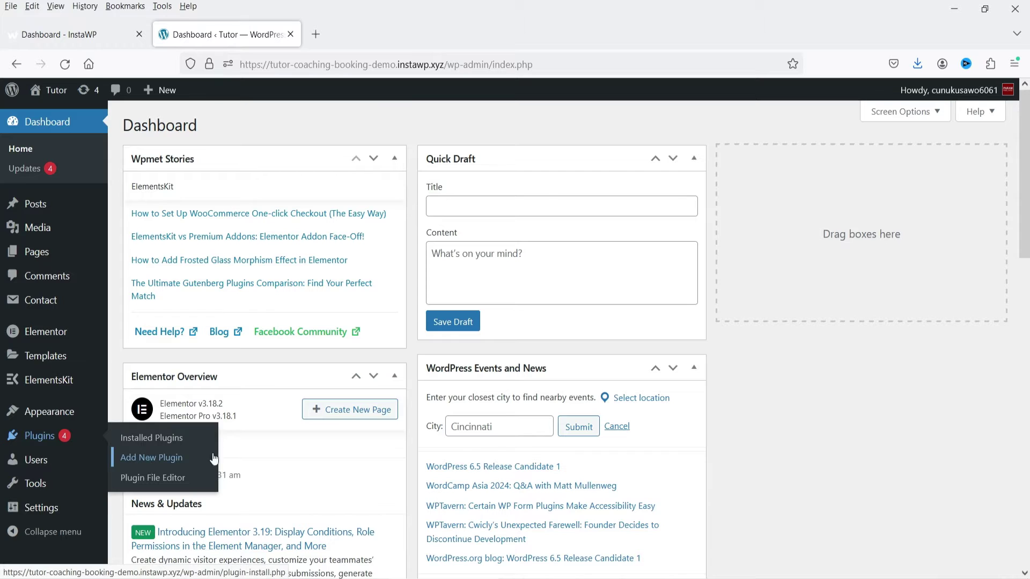
{"action": "left_click", "coordinate": [137, 460]}
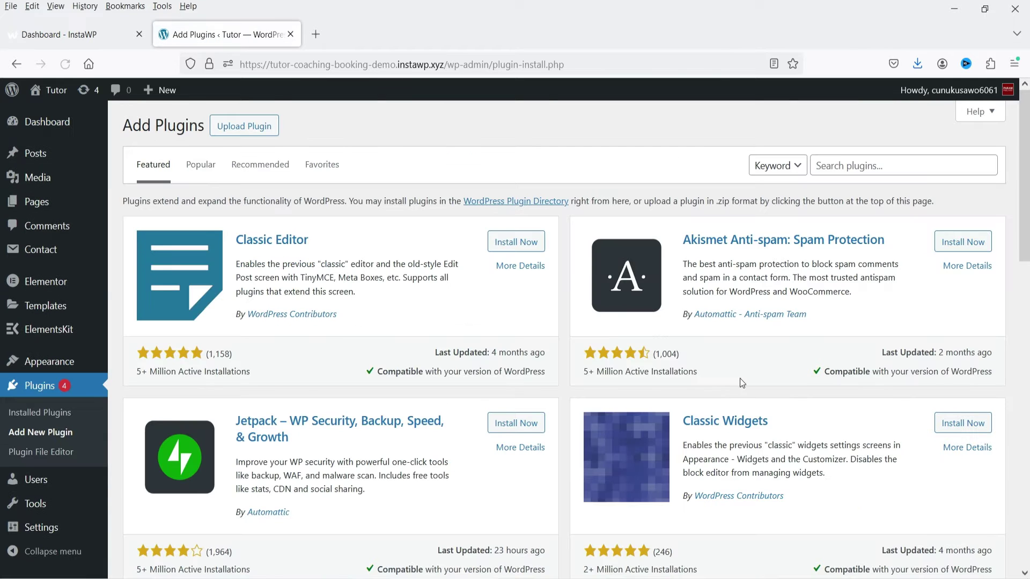
{"action": "left_click", "coordinate": [839, 164]}
{"action": "type", "text": "flu"}
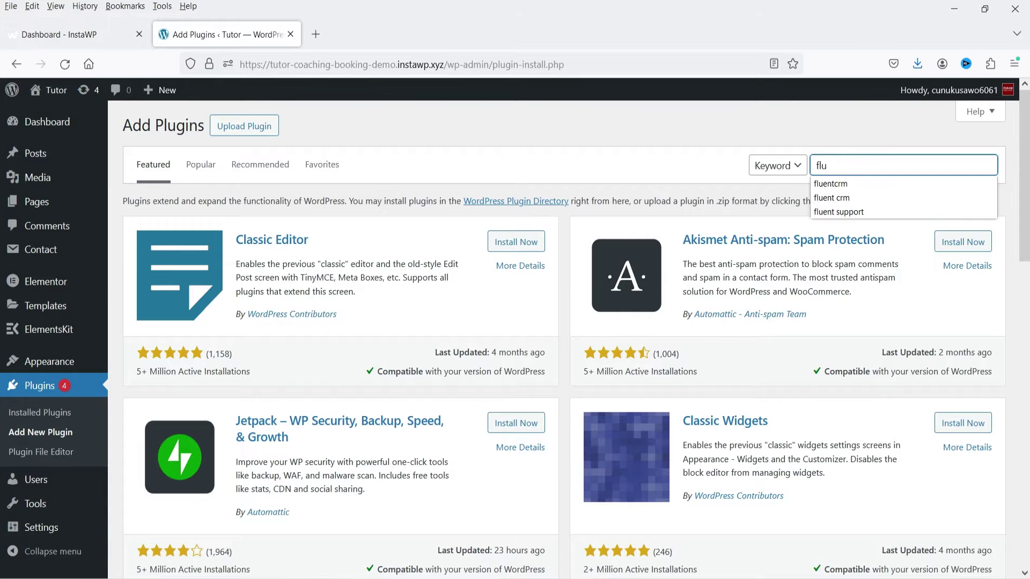
{"action": "type", "text": "ent form"}
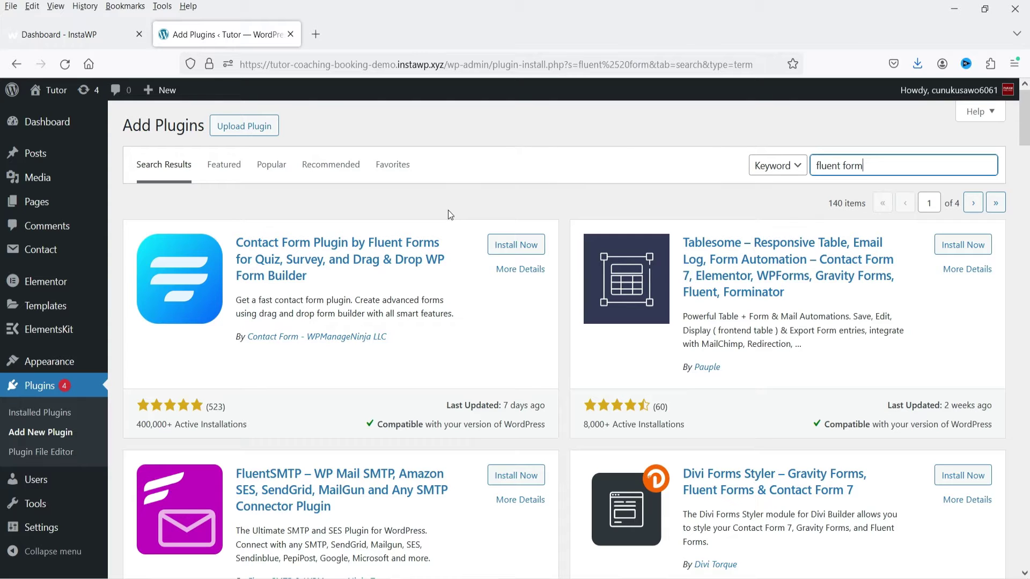
{"action": "left_click", "coordinate": [515, 253]}
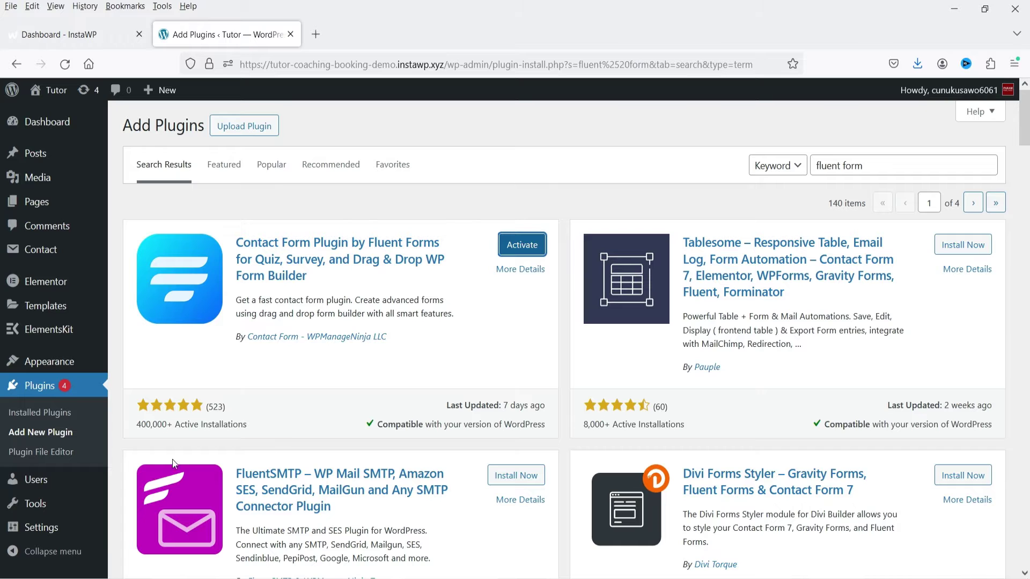
{"action": "left_click", "coordinate": [516, 246]}
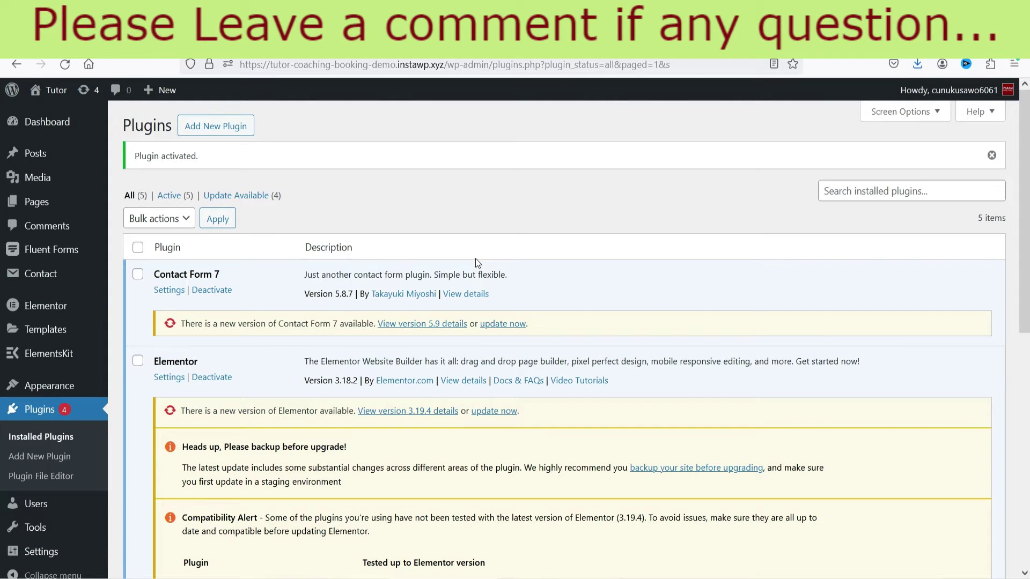
Step: Edit Contact Form Demo from the Fluent Forms list of forms
{"action": "mouse_move", "coordinate": [42, 260]}
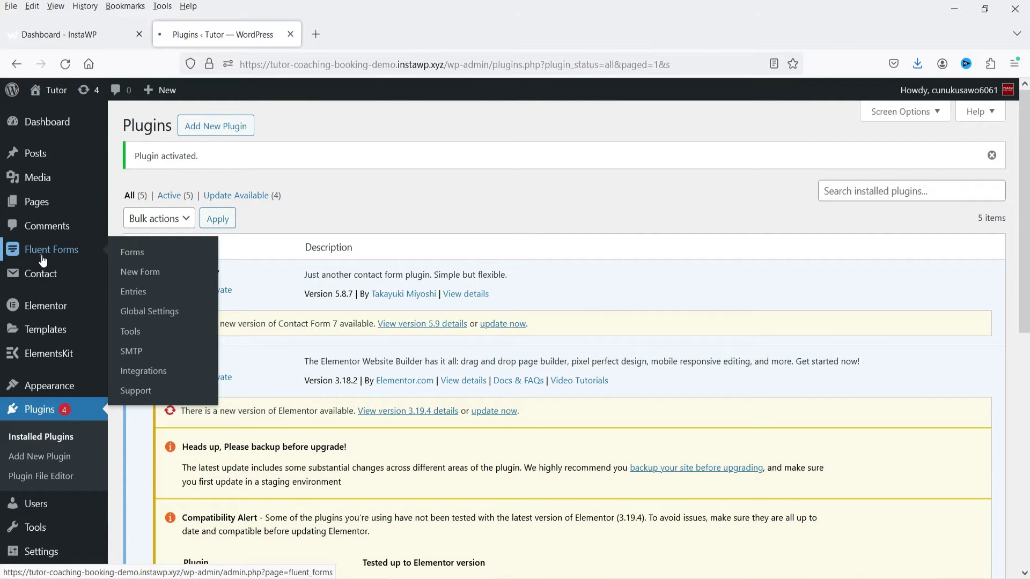
{"action": "left_click", "coordinate": [43, 260]}
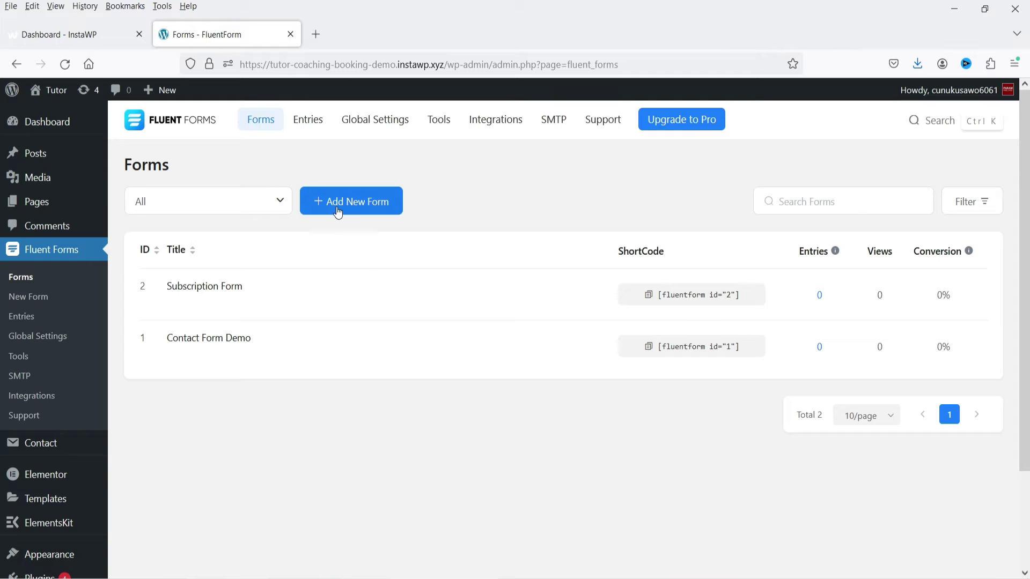
{"action": "mouse_move", "coordinate": [178, 342]}
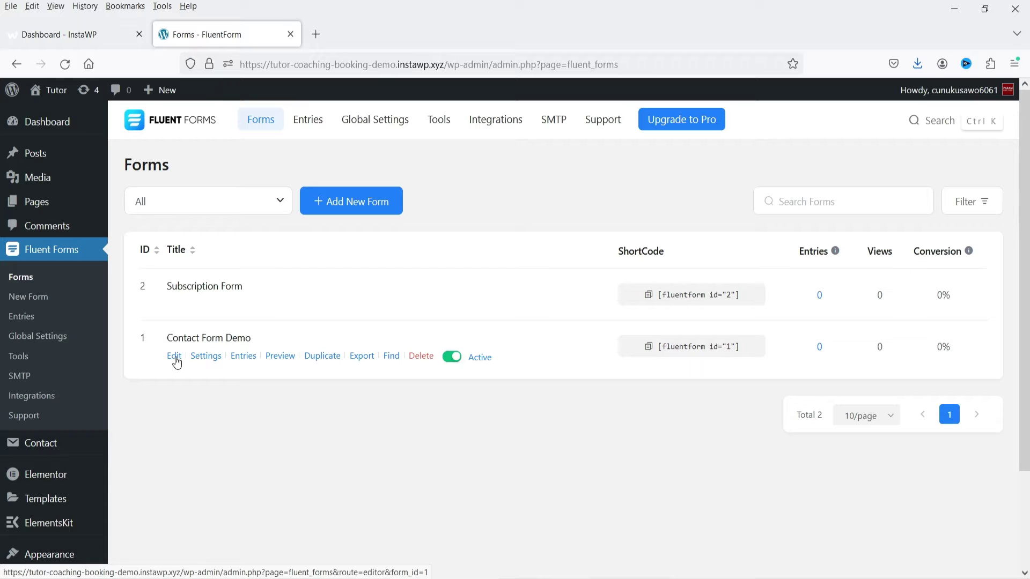
{"action": "left_click", "coordinate": [174, 357]}
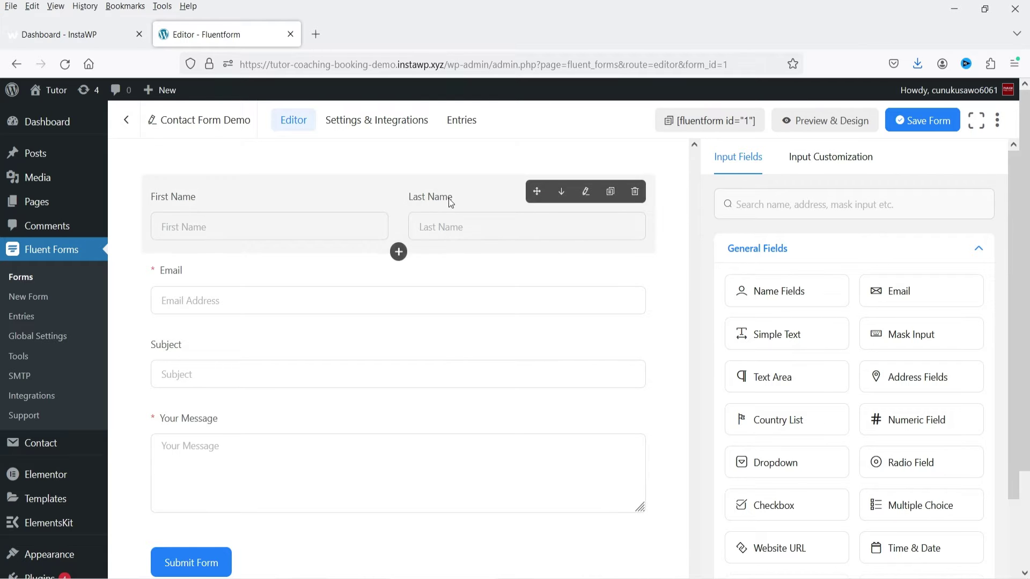
Step: Drag Address Fields between Email and Subject and select the new Address block
{"action": "scroll", "coordinate": [268, 387], "scroll_direction": "down", "scroll_amount": 2}
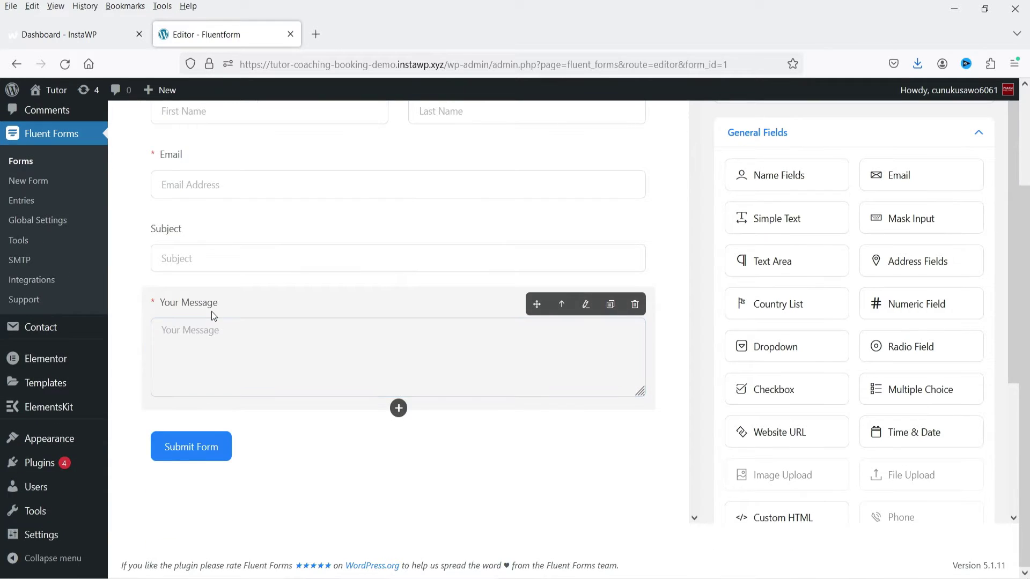
{"action": "scroll", "coordinate": [255, 310], "scroll_direction": "up", "scroll_amount": 2}
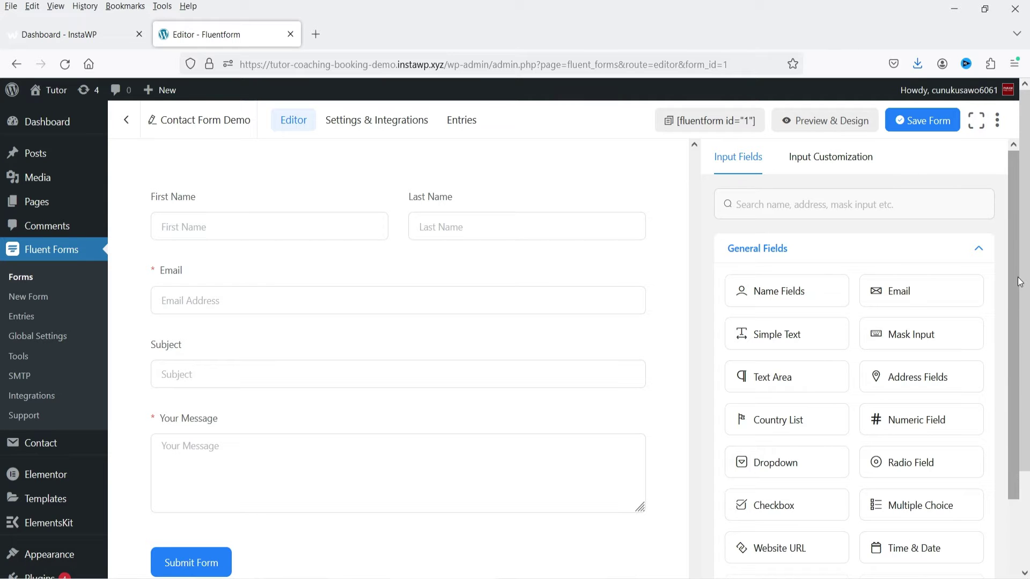
{"action": "scroll", "coordinate": [1001, 282], "scroll_direction": "down", "scroll_amount": 1}
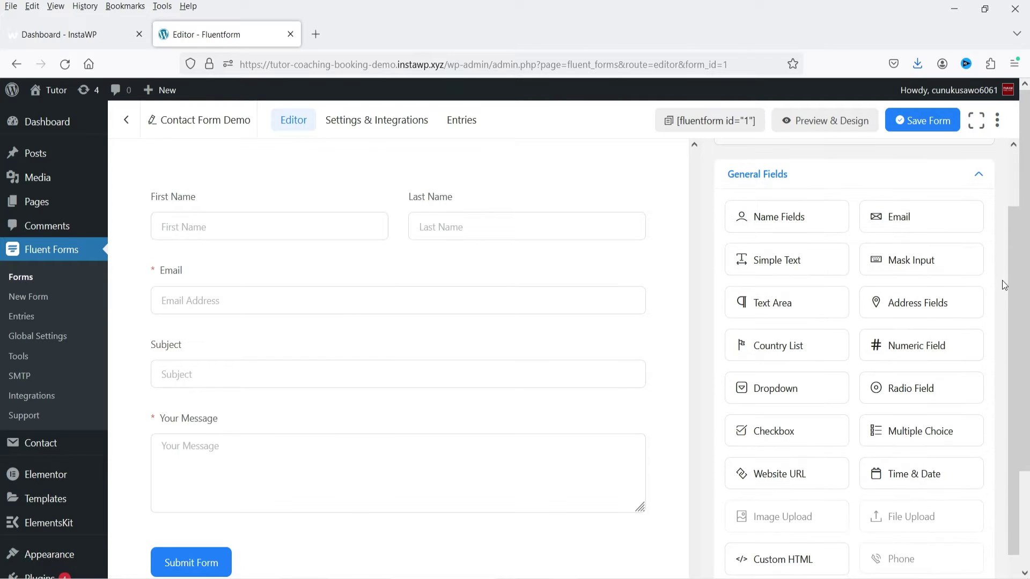
{"action": "left_click_drag", "start_coordinate": [933, 303], "coordinate": [317, 397]}
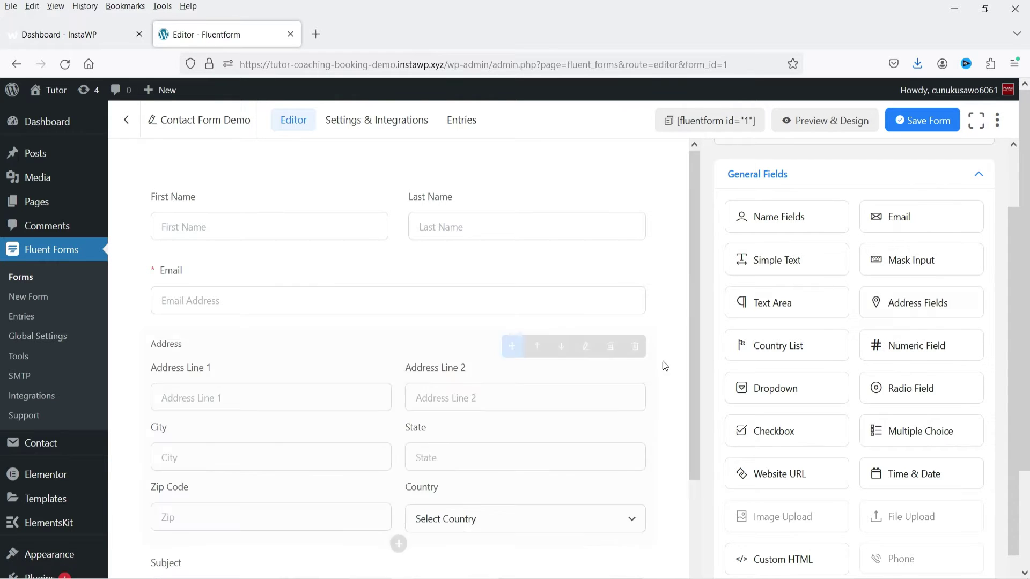
{"action": "scroll", "coordinate": [228, 204], "scroll_direction": "down", "scroll_amount": 3}
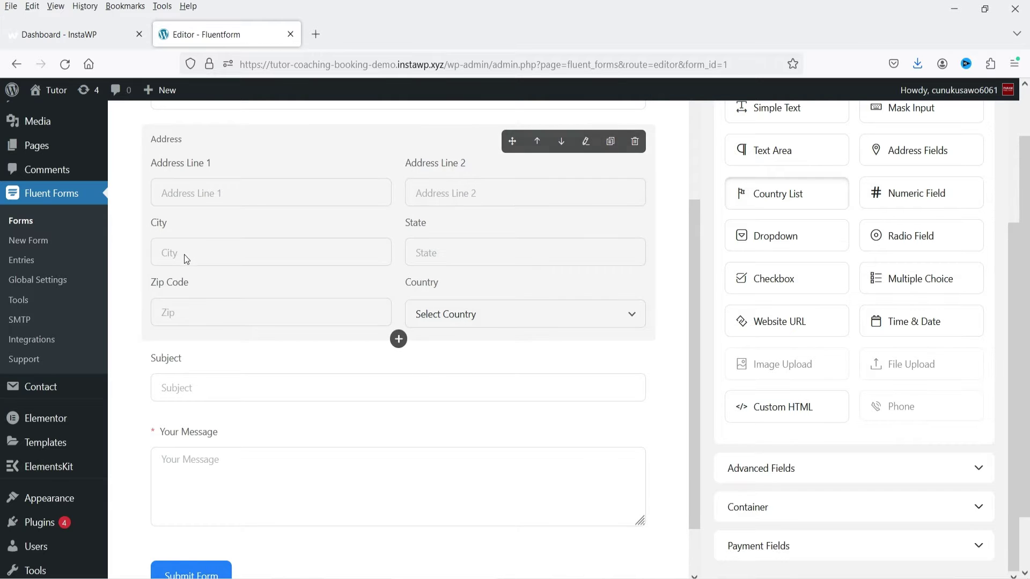
{"action": "left_click", "coordinate": [434, 315]}
{"action": "scroll", "coordinate": [436, 316], "scroll_direction": "up", "scroll_amount": 1}
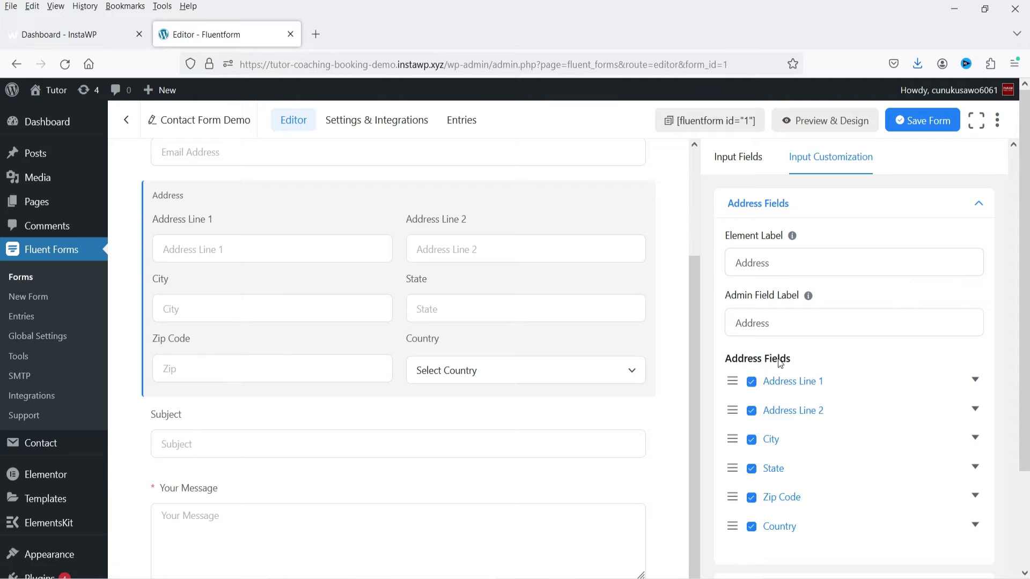
Step: Make the Address Line 1 subfield required
{"action": "scroll", "coordinate": [975, 364], "scroll_direction": "down", "scroll_amount": 2}
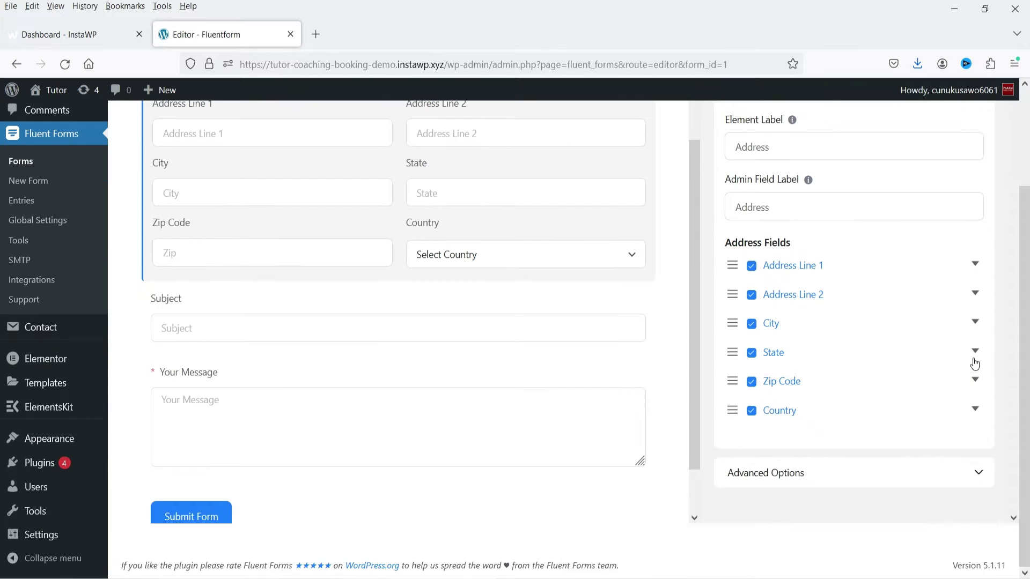
{"action": "left_click", "coordinate": [973, 265]}
{"action": "scroll", "coordinate": [908, 332], "scroll_direction": "down", "scroll_amount": 2}
{"action": "scroll", "coordinate": [910, 332], "scroll_direction": "up", "scroll_amount": 2}
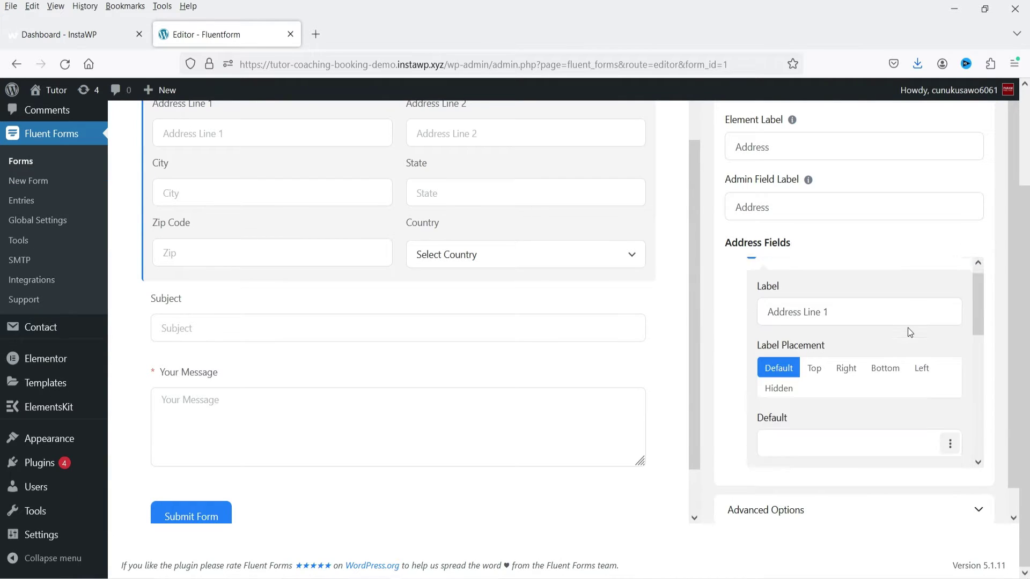
{"action": "left_click", "coordinate": [851, 323]}
{"action": "scroll", "coordinate": [897, 371], "scroll_direction": "down", "scroll_amount": 1}
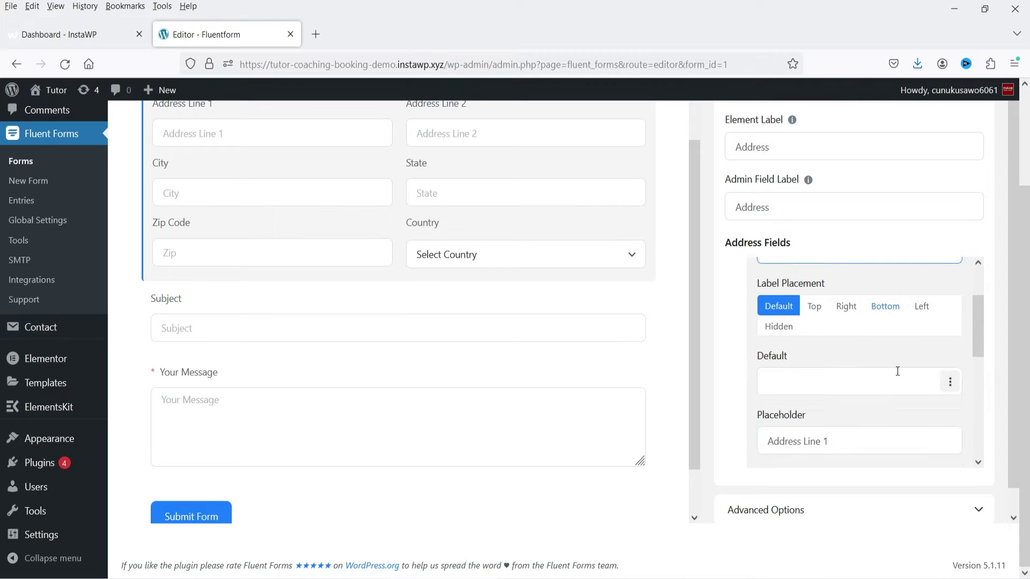
{"action": "scroll", "coordinate": [826, 381], "scroll_direction": "down", "scroll_amount": 3}
{"action": "left_click", "coordinate": [837, 295]}
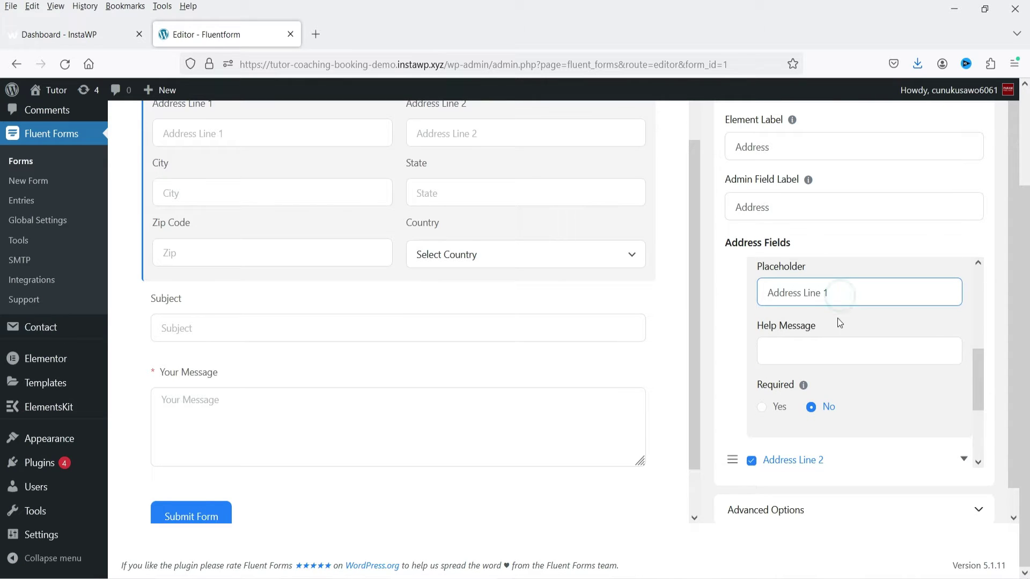
{"action": "left_click", "coordinate": [762, 412]}
{"action": "scroll", "coordinate": [826, 380], "scroll_direction": "down", "scroll_amount": 1}
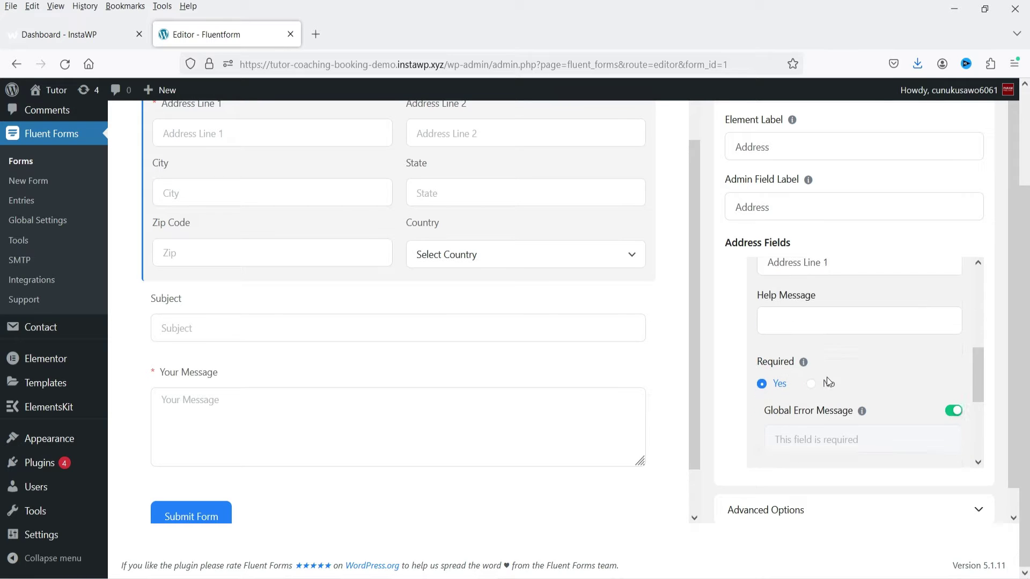
{"action": "scroll", "coordinate": [816, 352], "scroll_direction": "down", "scroll_amount": 1}
{"action": "scroll", "coordinate": [817, 352], "scroll_direction": "up", "scroll_amount": 5}
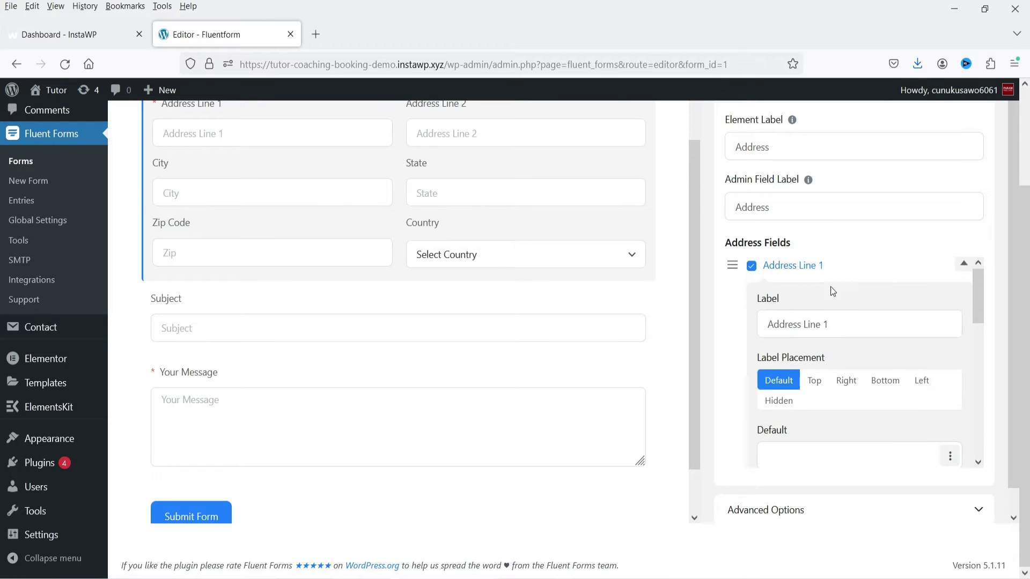
{"action": "left_click", "coordinate": [962, 265]}
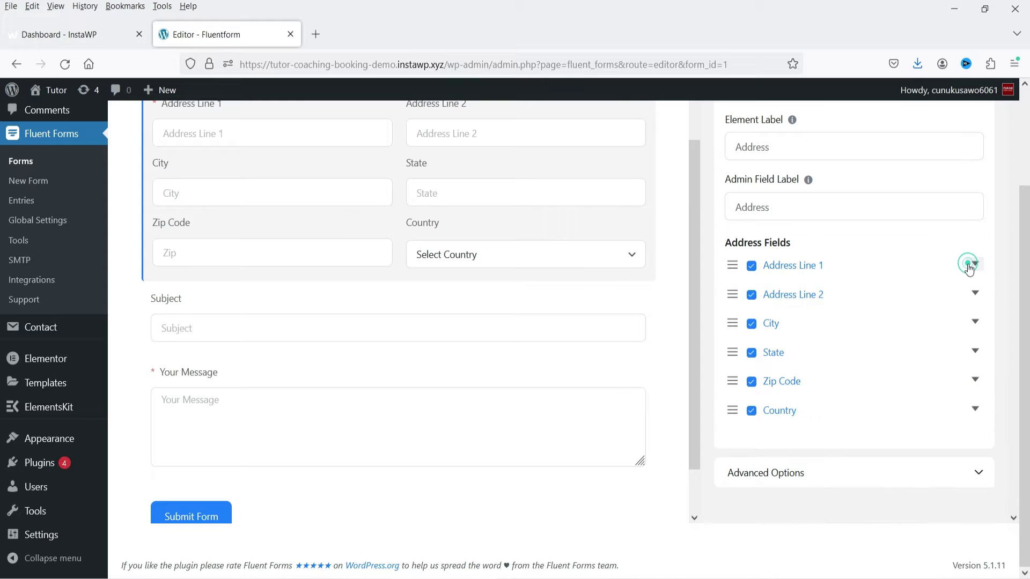
Step: Make the City subfield required
{"action": "left_click", "coordinate": [974, 321]}
{"action": "scroll", "coordinate": [795, 424], "scroll_direction": "down", "scroll_amount": 5}
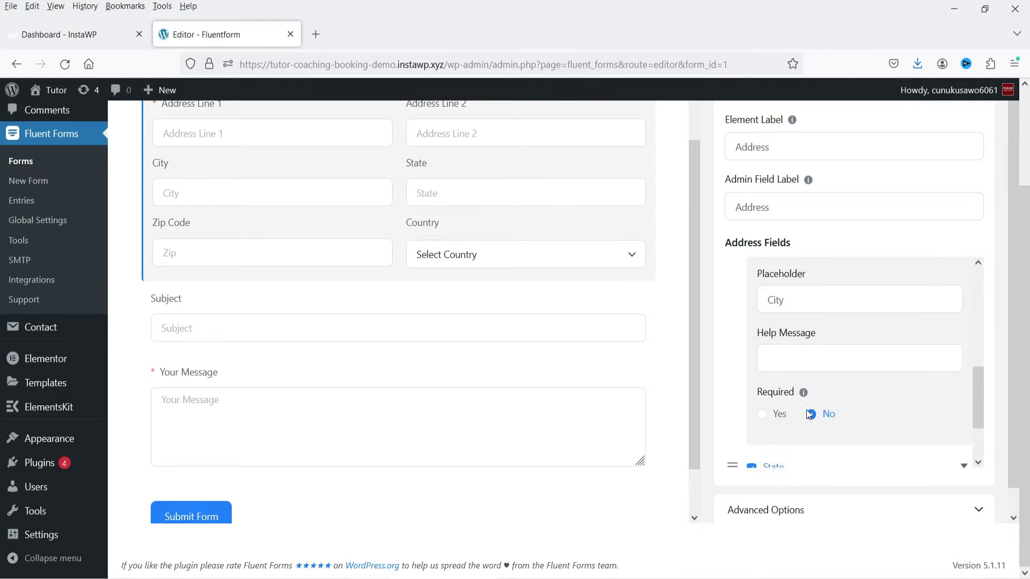
{"action": "left_click", "coordinate": [762, 391]}
{"action": "scroll", "coordinate": [836, 407], "scroll_direction": "up", "scroll_amount": 2}
{"action": "scroll", "coordinate": [858, 408], "scroll_direction": "up", "scroll_amount": 3}
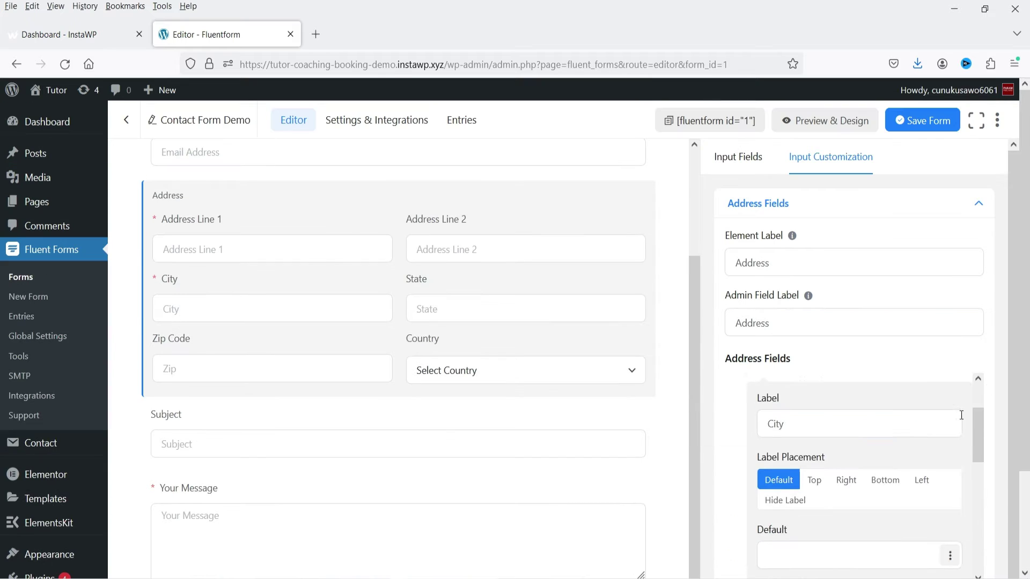
{"action": "left_click", "coordinate": [974, 375]}
Step: Make the Zip Code subfield required
{"action": "scroll", "coordinate": [971, 450], "scroll_direction": "down", "scroll_amount": 1}
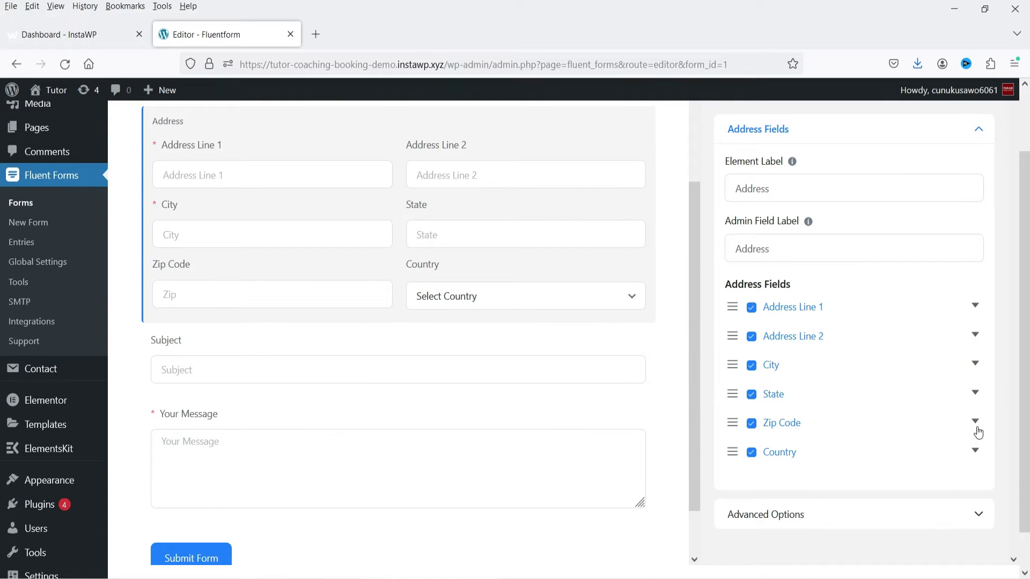
{"action": "left_click", "coordinate": [976, 426]}
{"action": "scroll", "coordinate": [904, 368], "scroll_direction": "down", "scroll_amount": 5}
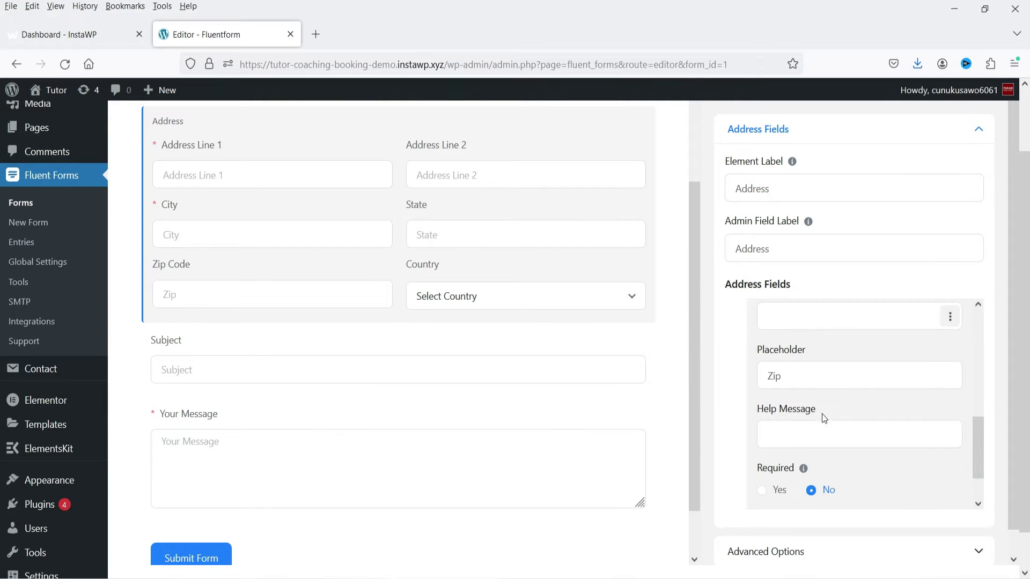
{"action": "left_click", "coordinate": [762, 490]}
{"action": "scroll", "coordinate": [969, 356], "scroll_direction": "up", "scroll_amount": 4}
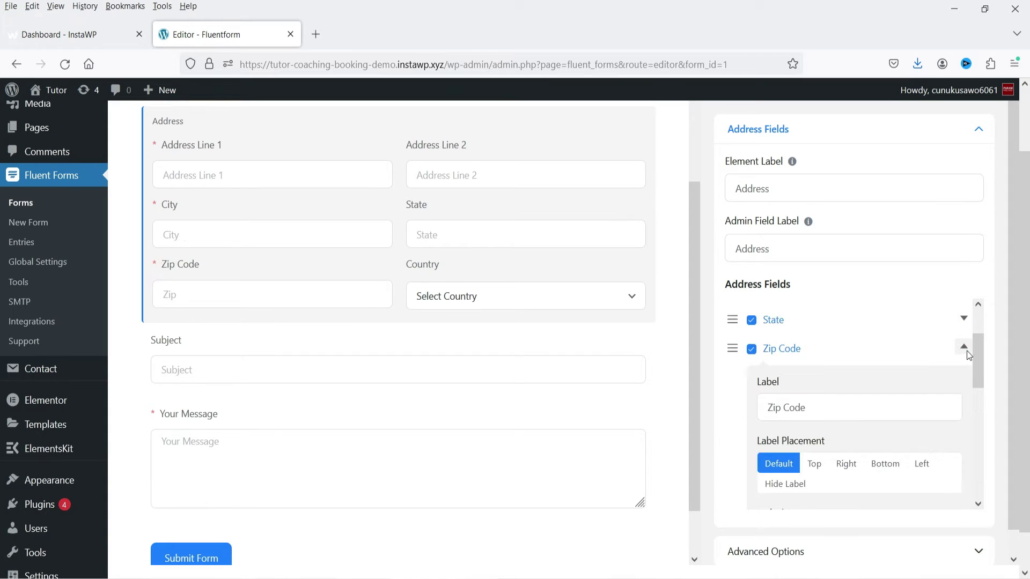
{"action": "left_click", "coordinate": [966, 349]}
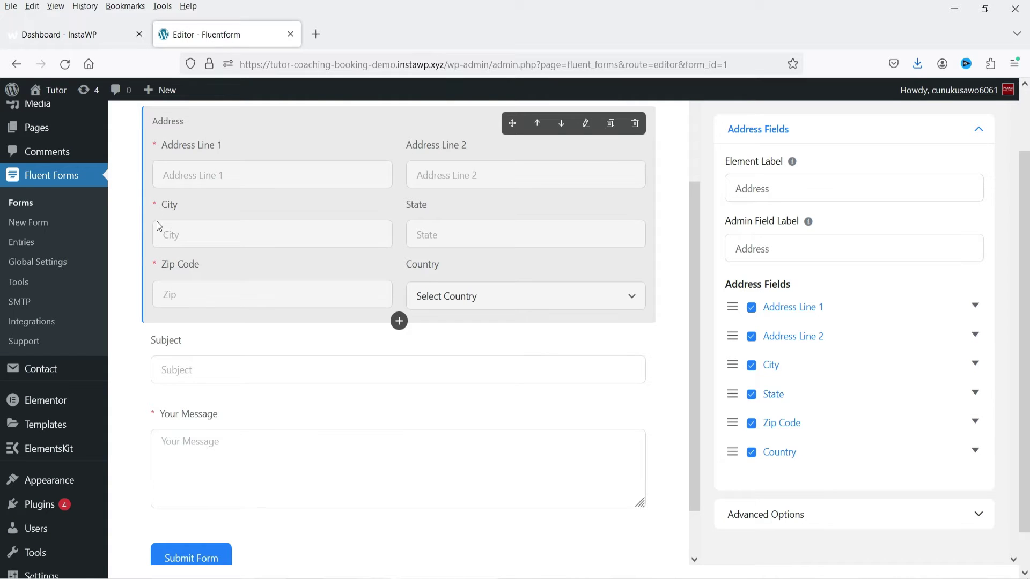
{"action": "scroll", "coordinate": [919, 304], "scroll_direction": "up", "scroll_amount": 3}
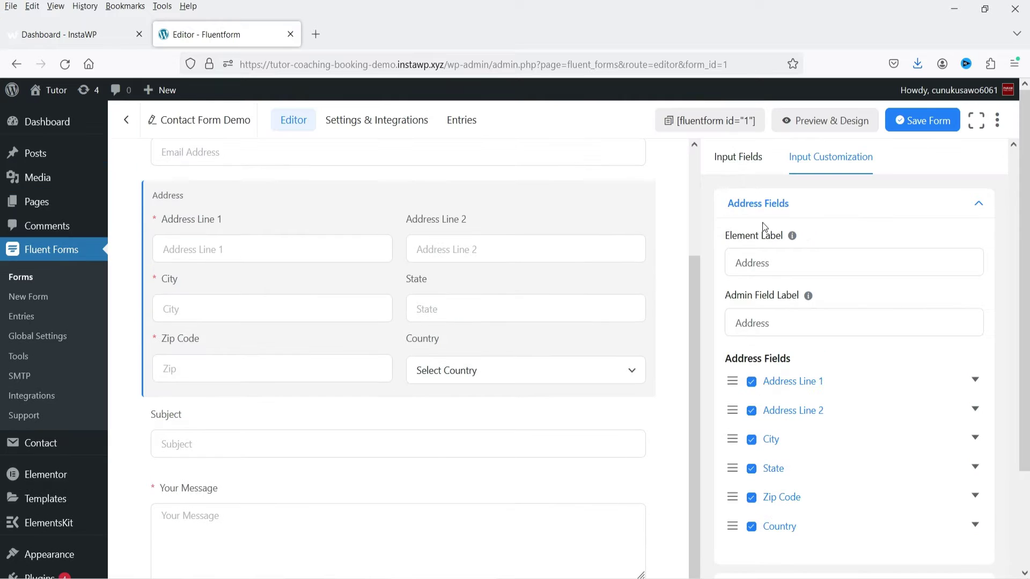
{"action": "left_click", "coordinate": [738, 157]}
{"action": "left_click", "coordinate": [269, 423]}
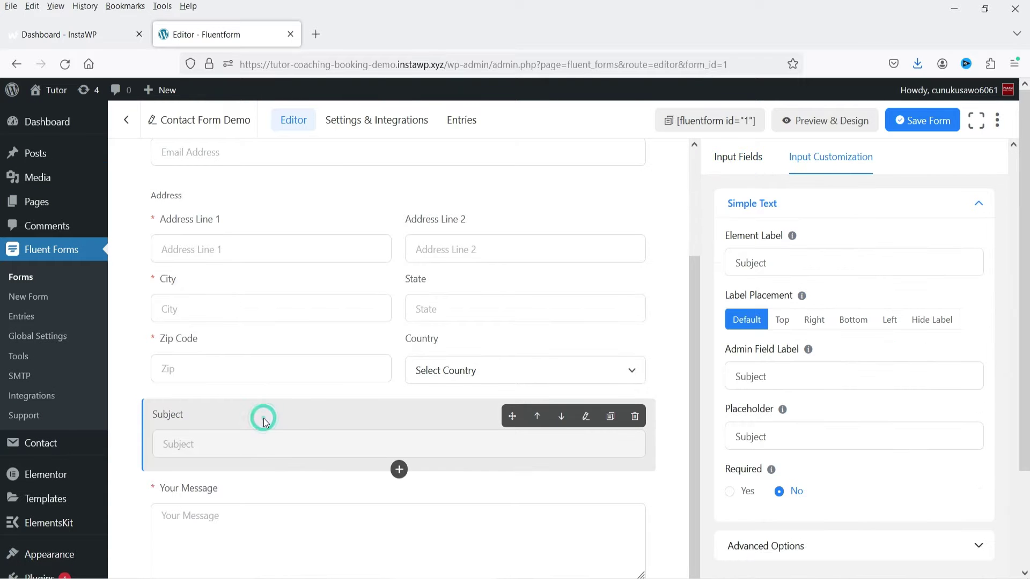
Step: Delete the Subject field from the form
{"action": "left_click", "coordinate": [635, 421]}
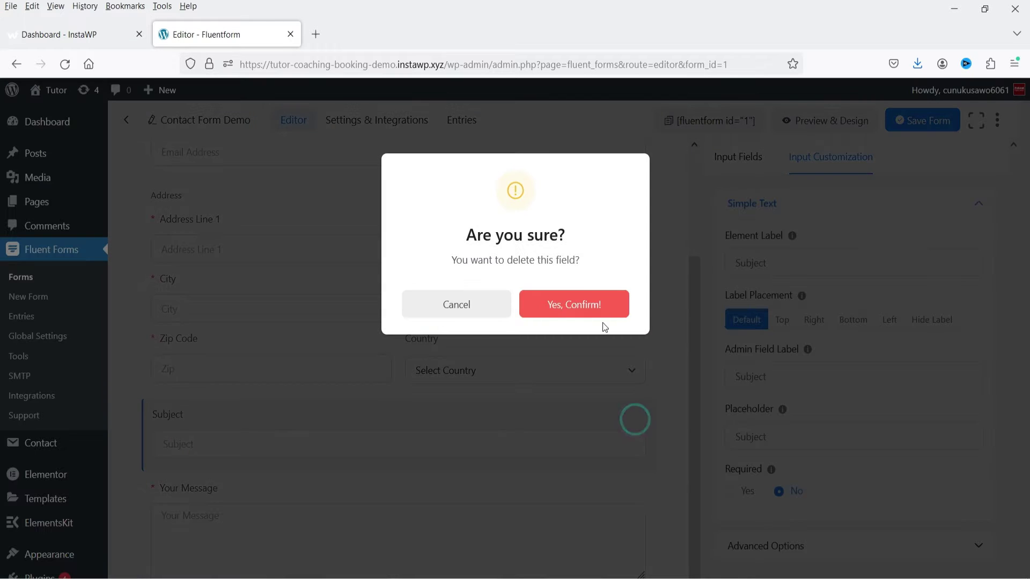
{"action": "left_click", "coordinate": [603, 309]}
{"action": "scroll", "coordinate": [249, 186], "scroll_direction": "up", "scroll_amount": 3}
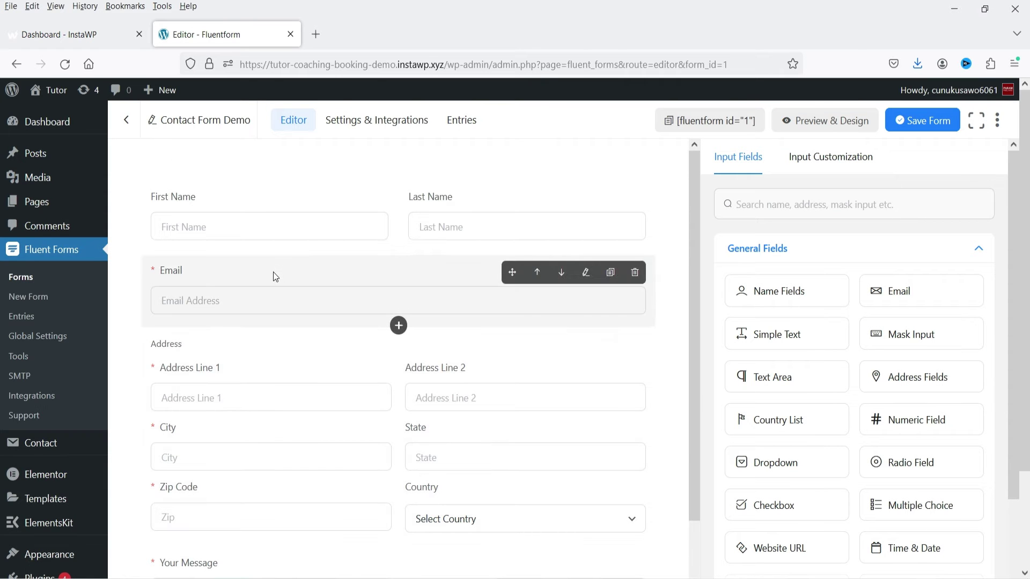
Step: Add a Middle Name subfield to the Name row and make First Name required
{"action": "left_click", "coordinate": [246, 207]}
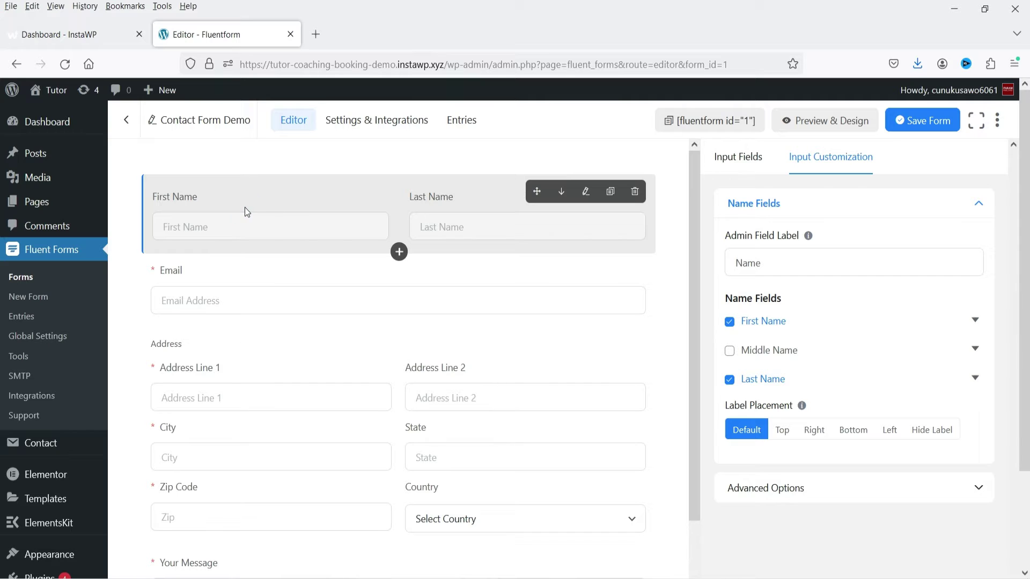
{"action": "left_click", "coordinate": [730, 354]}
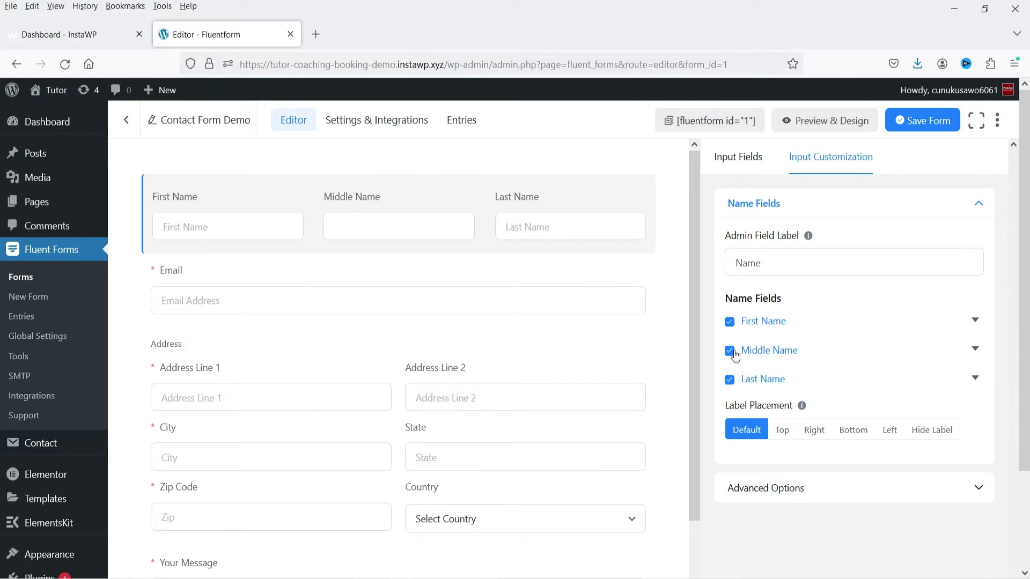
{"action": "left_click", "coordinate": [975, 320]}
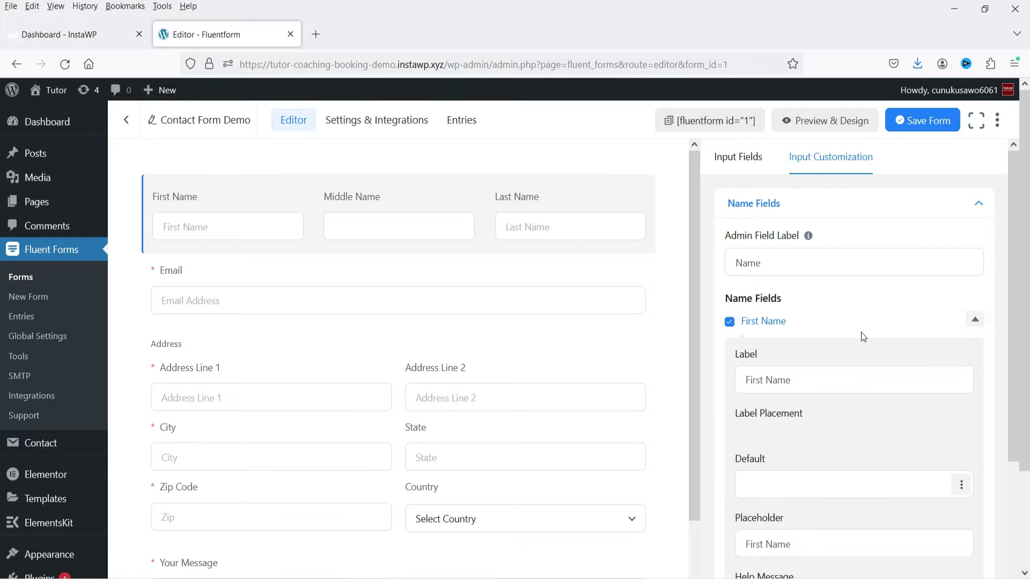
{"action": "scroll", "coordinate": [862, 336], "scroll_direction": "down", "scroll_amount": 3}
{"action": "left_click", "coordinate": [740, 516]}
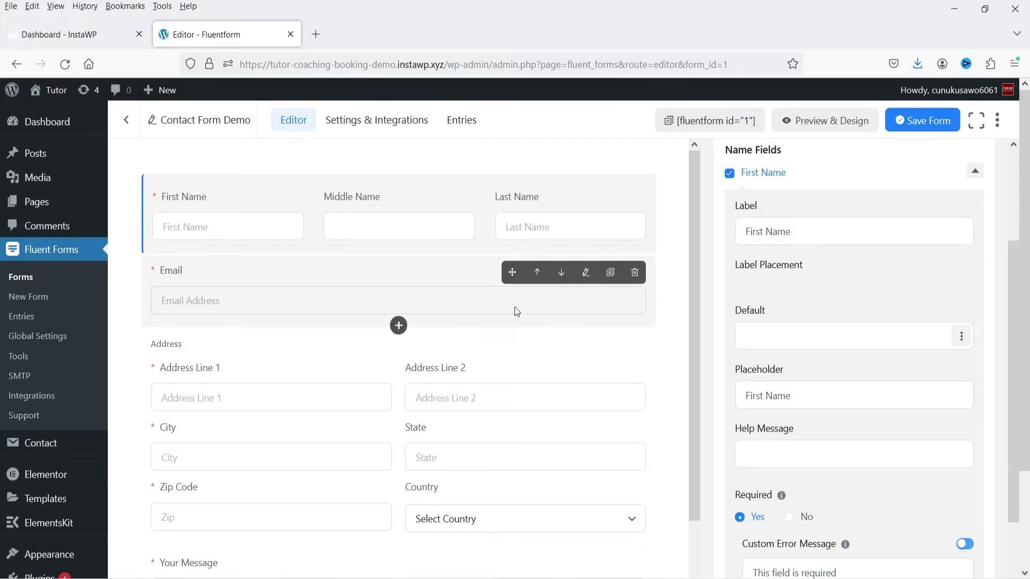
{"action": "scroll", "coordinate": [514, 312], "scroll_direction": "down", "scroll_amount": 3}
{"action": "left_click", "coordinate": [284, 486]}
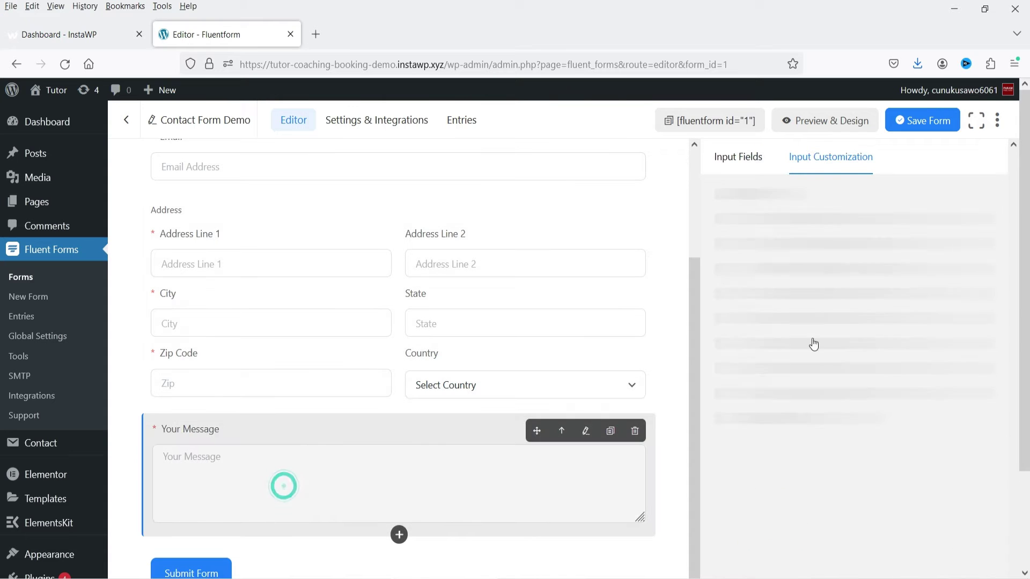
Step: Set the Your Message text area's Rows to 3 and review its Advanced Options
{"action": "scroll", "coordinate": [899, 333], "scroll_direction": "down", "scroll_amount": 3}
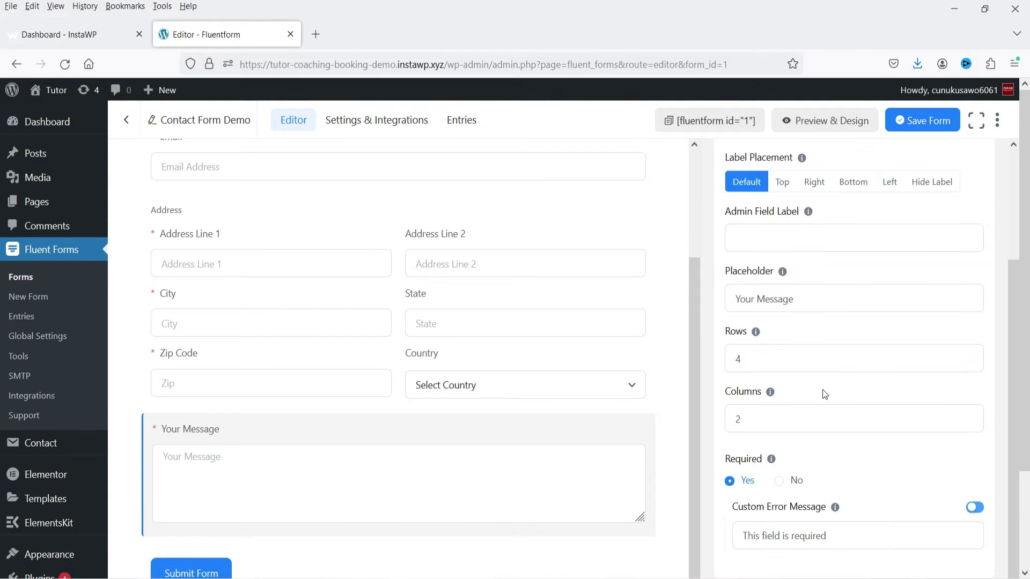
{"action": "left_click", "coordinate": [753, 356]}
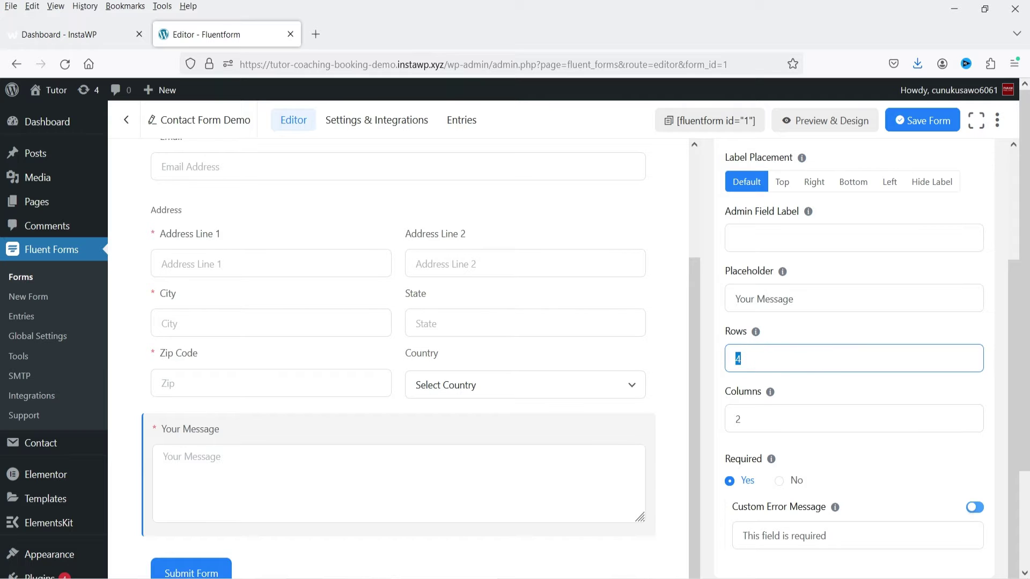
{"action": "type", "text": "3"}
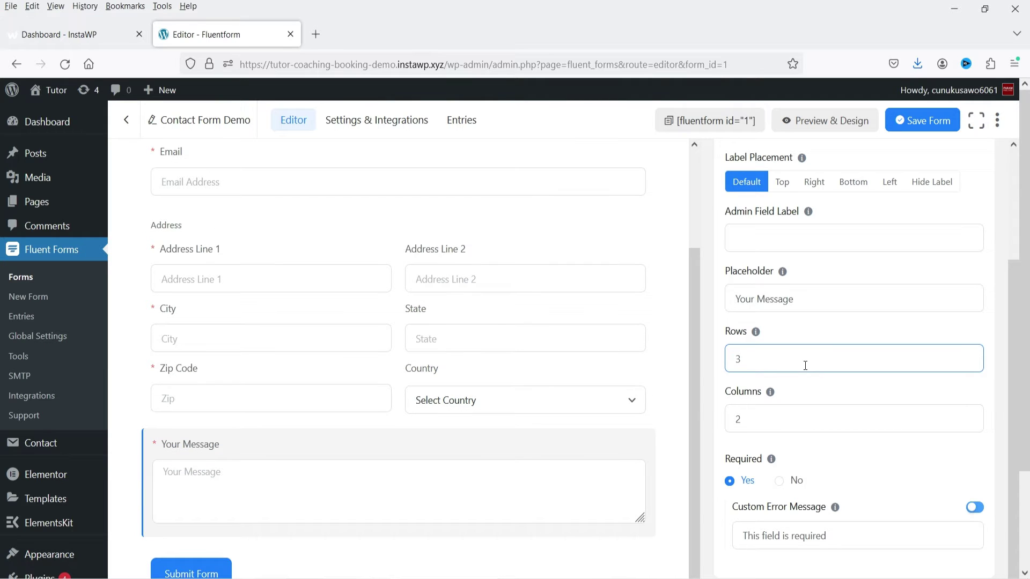
{"action": "scroll", "coordinate": [815, 358], "scroll_direction": "down", "scroll_amount": 3}
{"action": "left_click", "coordinate": [874, 488]}
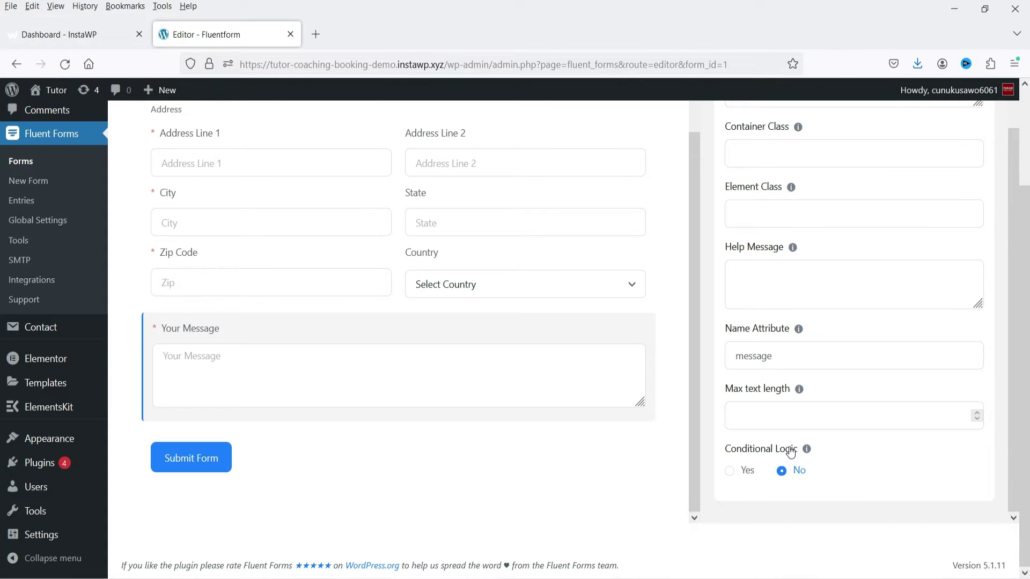
{"action": "scroll", "coordinate": [812, 447], "scroll_direction": "up", "scroll_amount": 5}
Step: Add a checkbox field above Your Message and label it 'Required Service'
{"action": "left_click", "coordinate": [738, 157]}
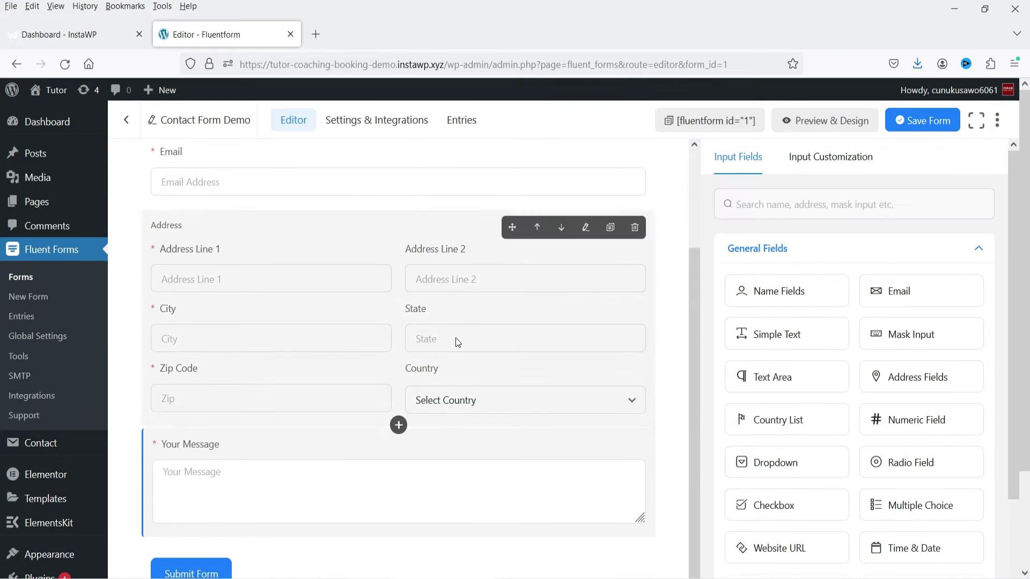
{"action": "scroll", "coordinate": [457, 342], "scroll_direction": "down", "scroll_amount": 2}
{"action": "left_click_drag", "start_coordinate": [782, 394], "coordinate": [408, 335]}
{"action": "left_click", "coordinate": [289, 339]}
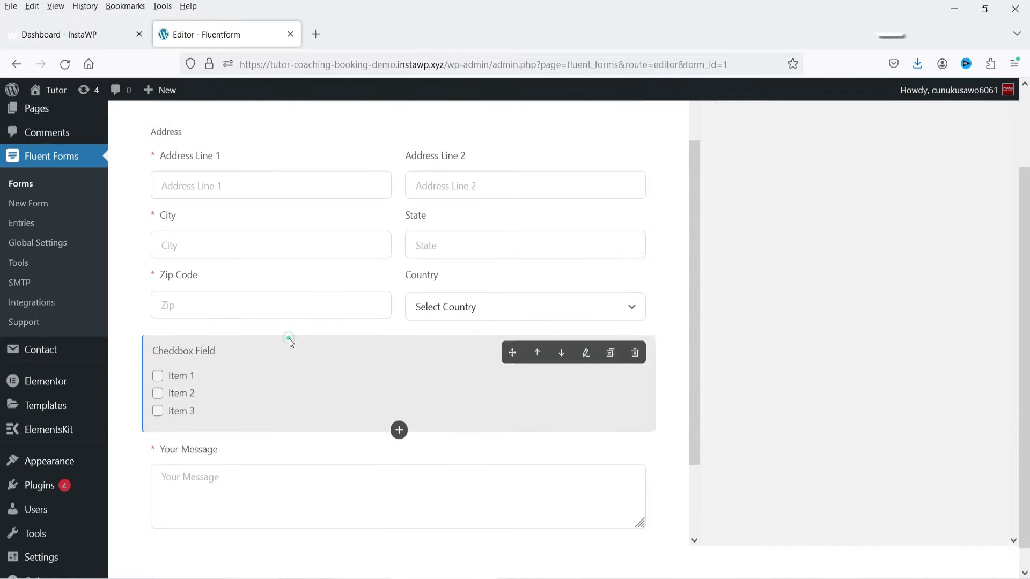
{"action": "triple_click", "coordinate": [838, 257]}
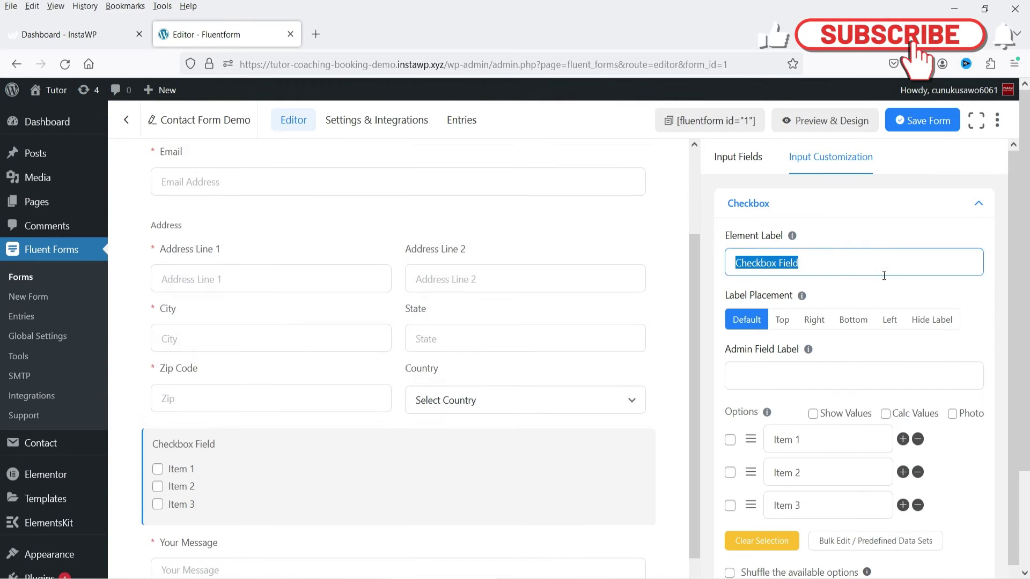
{"action": "type", "text": "Required Service"}
Step: Set the checkbox options to Roofing, Plumbing and Electrician, removing an extra fourth option
{"action": "scroll", "coordinate": [878, 343], "scroll_direction": "down", "scroll_amount": 1}
{"action": "left_click", "coordinate": [821, 374]}
{"action": "key", "text": "ctrl+a"}
{"action": "key", "text": "BackSpace"}
{"action": "type", "text": "Roofing"}
{"action": "left_click", "coordinate": [805, 402]}
{"action": "key", "text": "ctrl+a"}
{"action": "key", "text": "BackSpace"}
{"action": "type", "text": "Plumbing"}
{"action": "left_click", "coordinate": [825, 435]}
{"action": "key", "text": "ctrl+a"}
{"action": "key", "text": "BackSpace"}
{"action": "type", "text": "Electrician"}
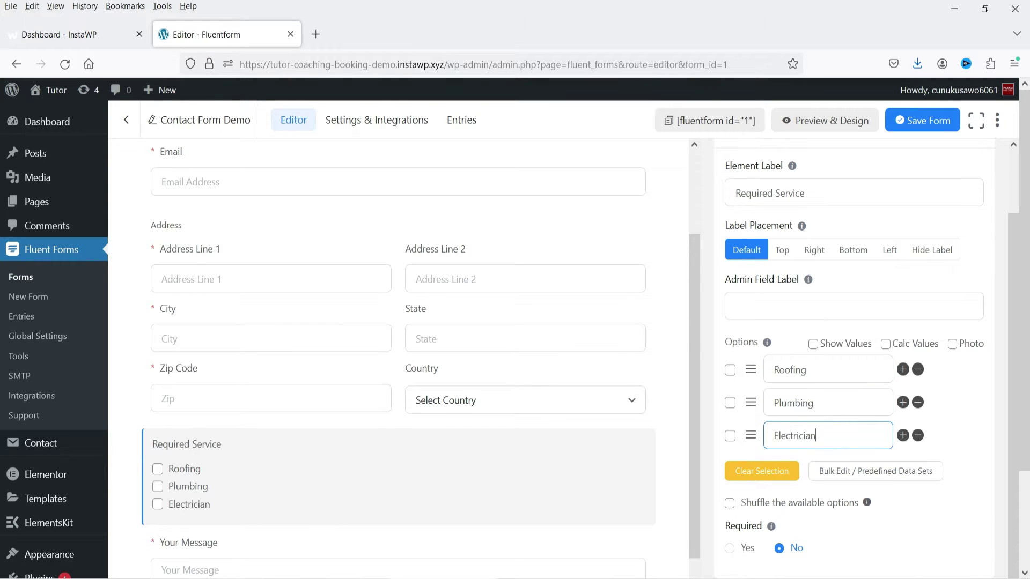
{"action": "scroll", "coordinate": [954, 381], "scroll_direction": "down", "scroll_amount": 1}
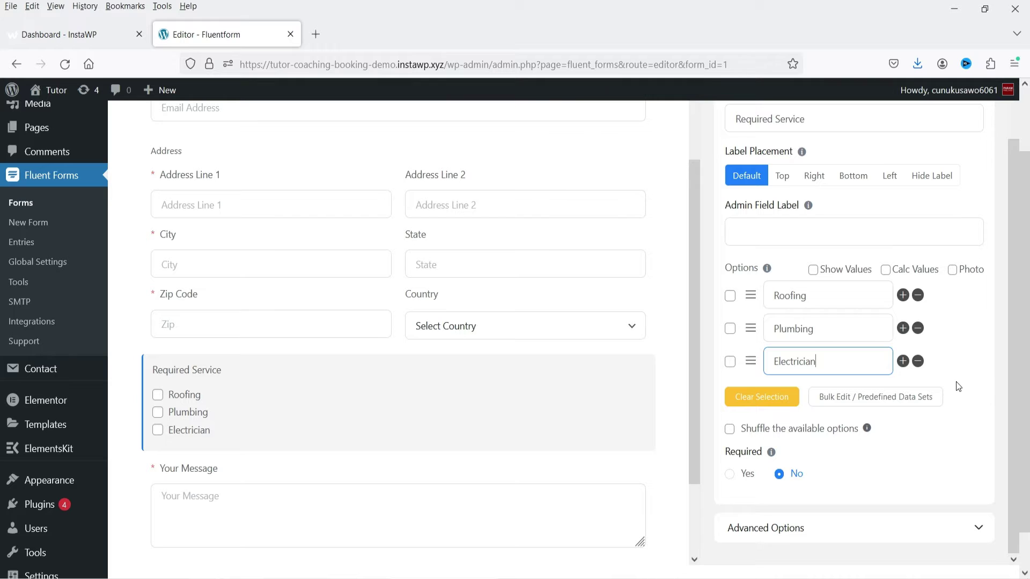
{"action": "left_click", "coordinate": [903, 362]}
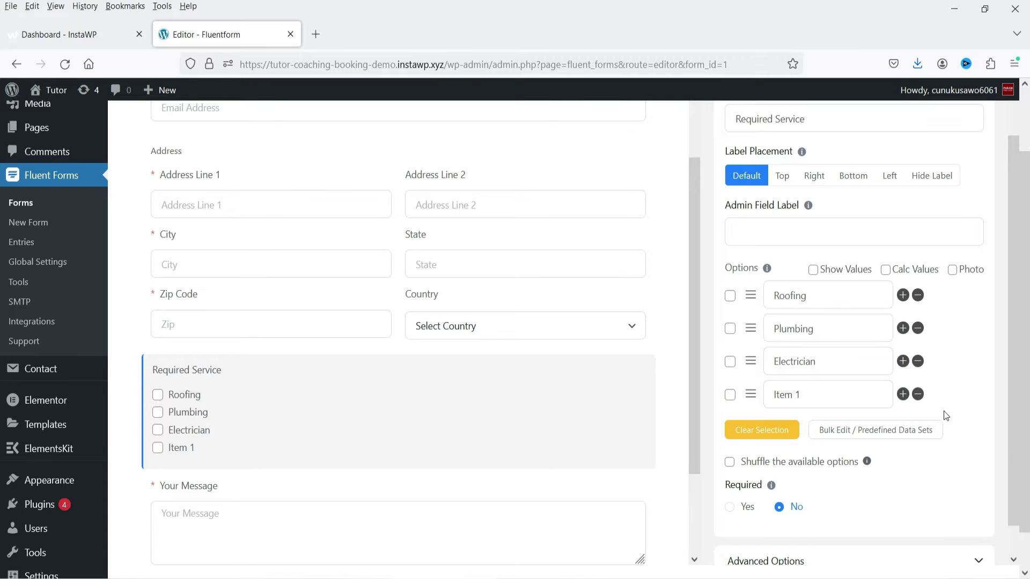
{"action": "left_click", "coordinate": [918, 395]}
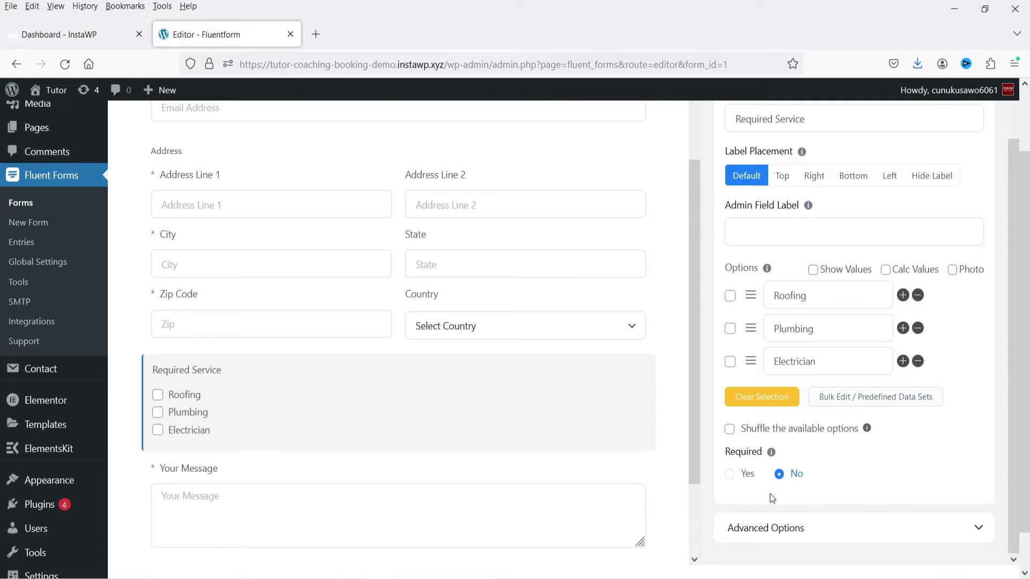
Step: Make Required Service mandatory and leave 'Shuffle the available options' unticked
{"action": "left_click", "coordinate": [731, 474]}
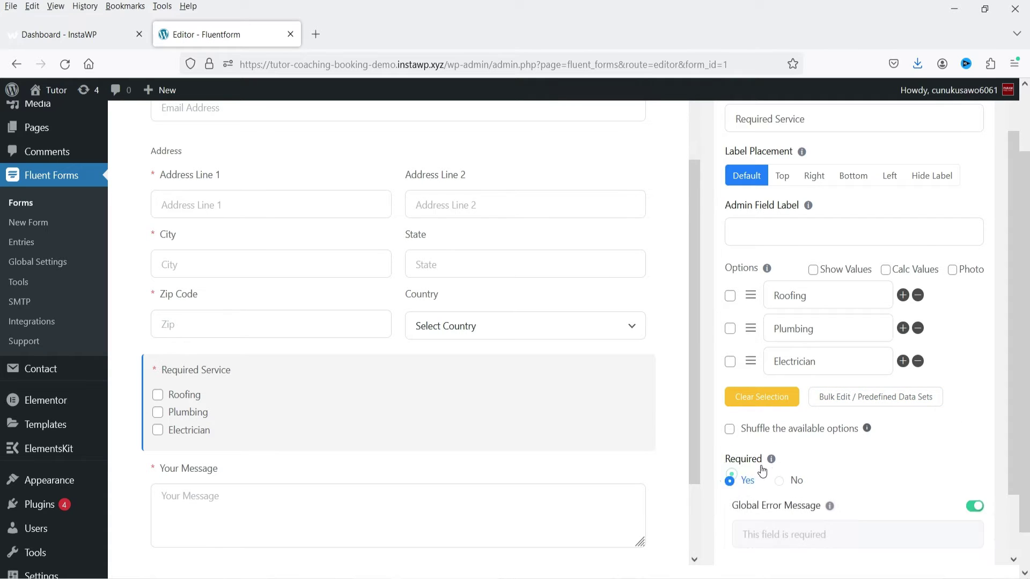
{"action": "left_click", "coordinate": [730, 430]}
{"action": "left_click", "coordinate": [729, 430]}
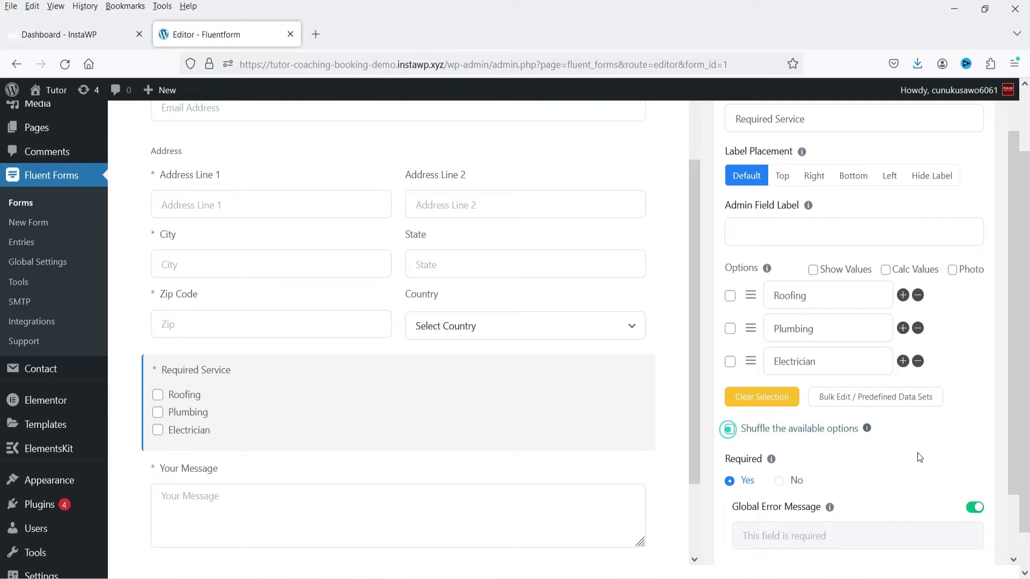
{"action": "mouse_move", "coordinate": [867, 429]}
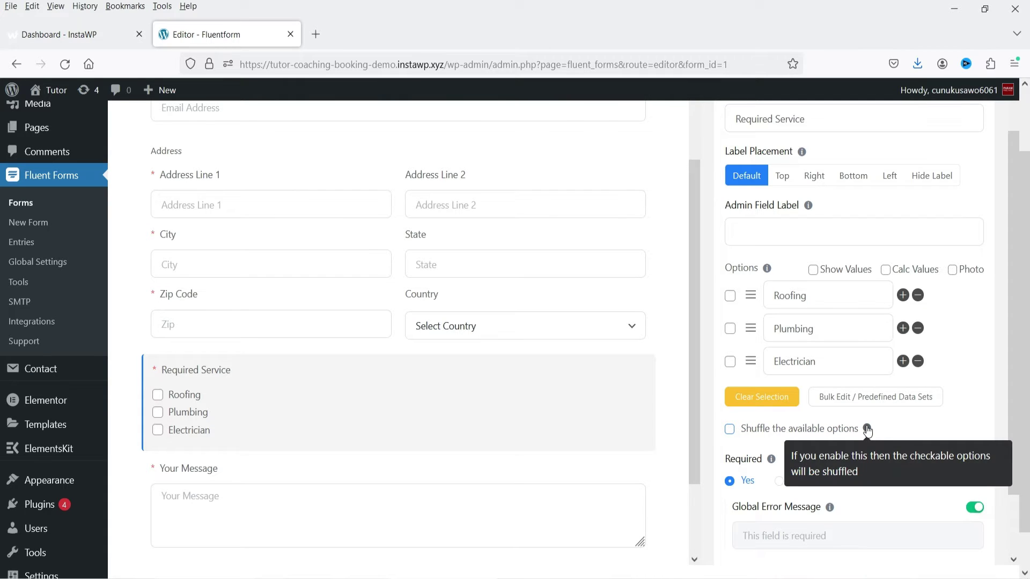
{"action": "scroll", "coordinate": [471, 289], "scroll_direction": "up", "scroll_amount": 5}
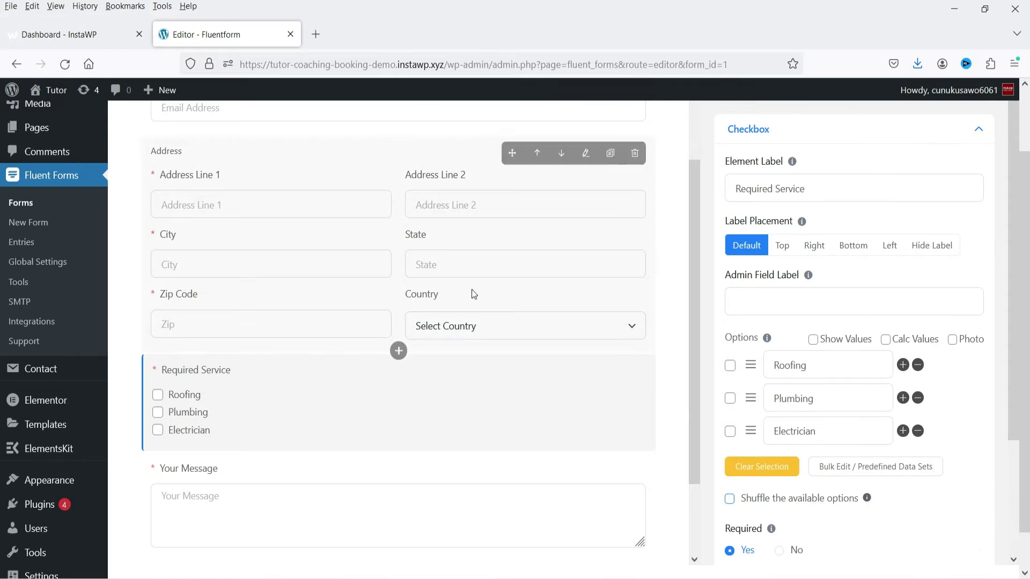
Step: Return to the Input Fields list and expand the Advanced Fields section
{"action": "left_click", "coordinate": [739, 157]}
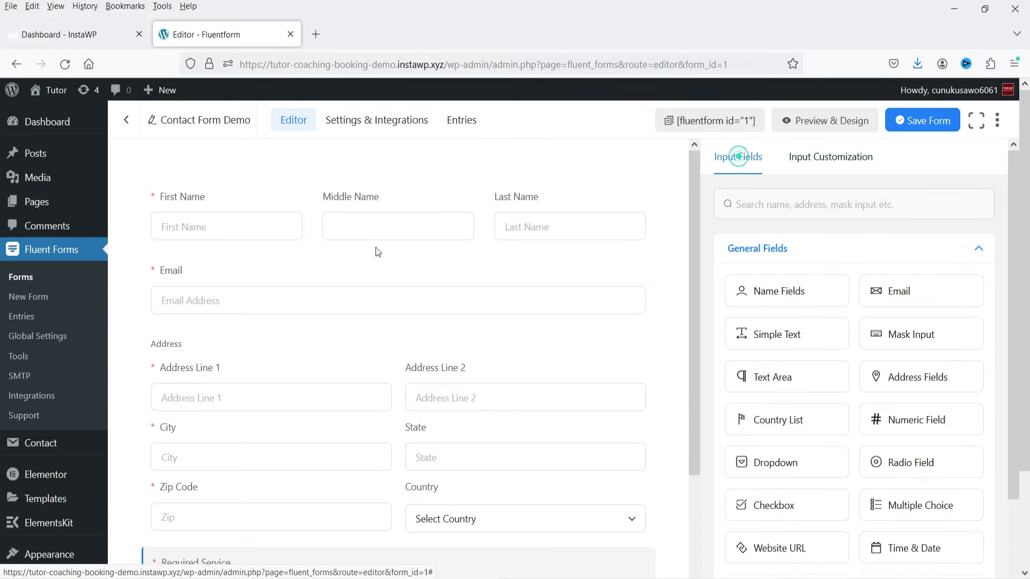
{"action": "scroll", "coordinate": [766, 304], "scroll_direction": "down", "scroll_amount": 4}
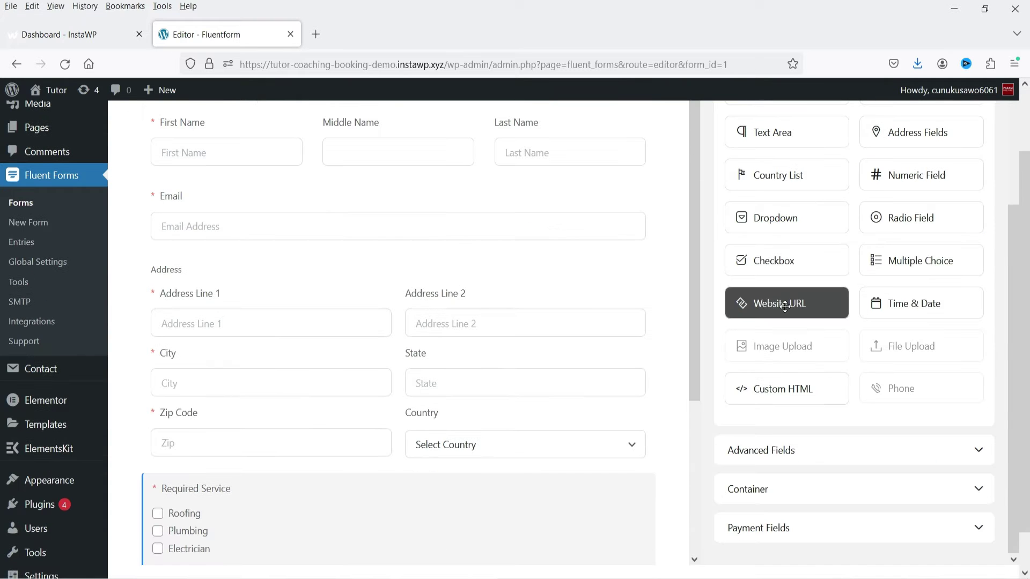
{"action": "scroll", "coordinate": [444, 256], "scroll_direction": "down", "scroll_amount": 1}
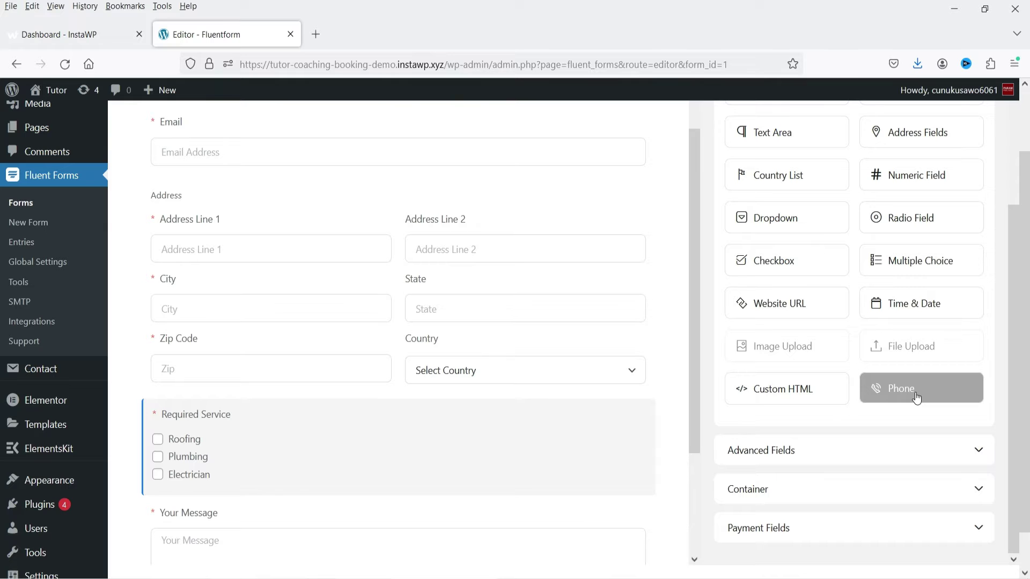
{"action": "scroll", "coordinate": [900, 394], "scroll_direction": "down", "scroll_amount": 1}
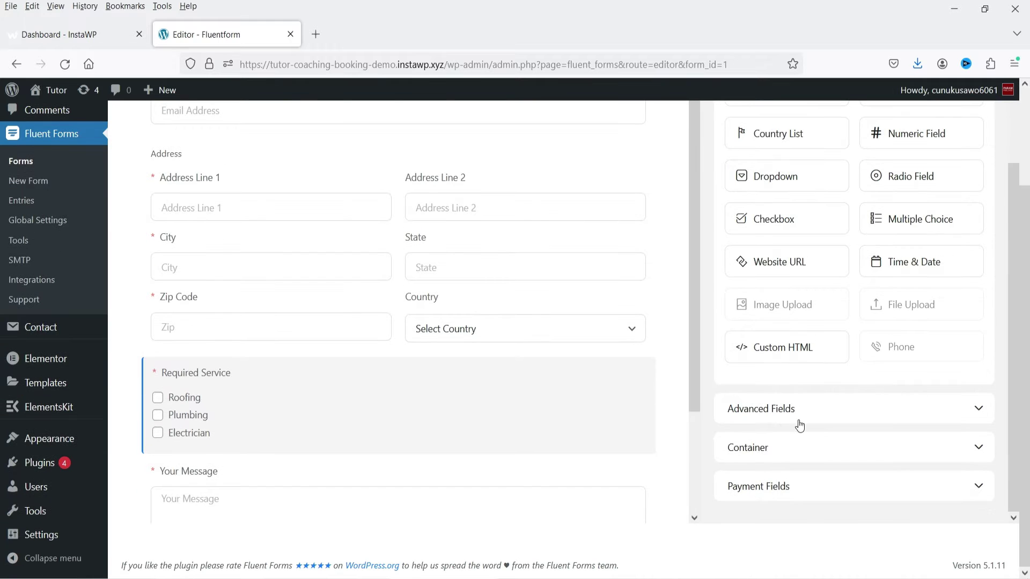
{"action": "left_click", "coordinate": [803, 421]}
{"action": "scroll", "coordinate": [866, 327], "scroll_direction": "up", "scroll_amount": 3}
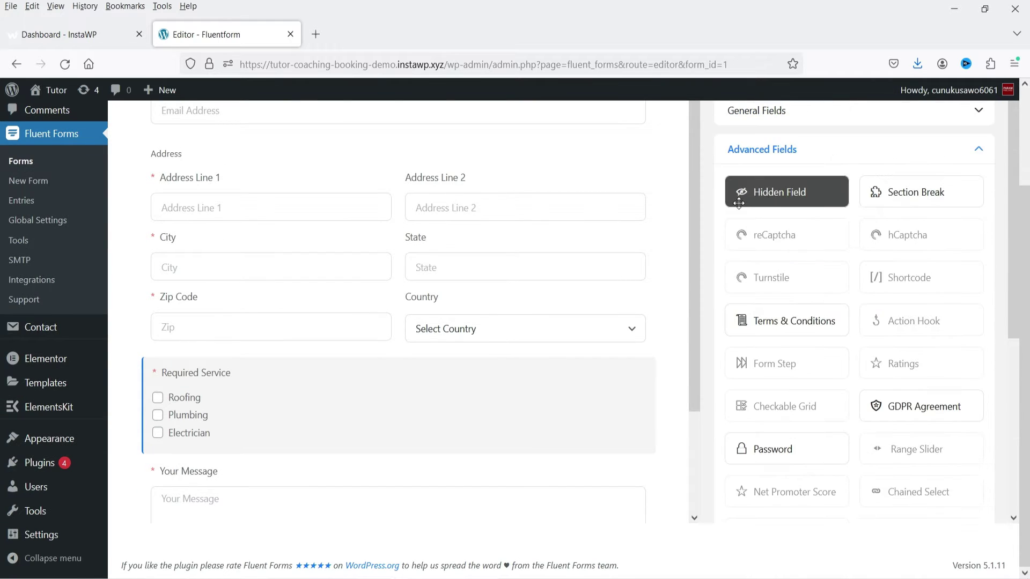
{"action": "scroll", "coordinate": [348, 355], "scroll_direction": "down", "scroll_amount": 3}
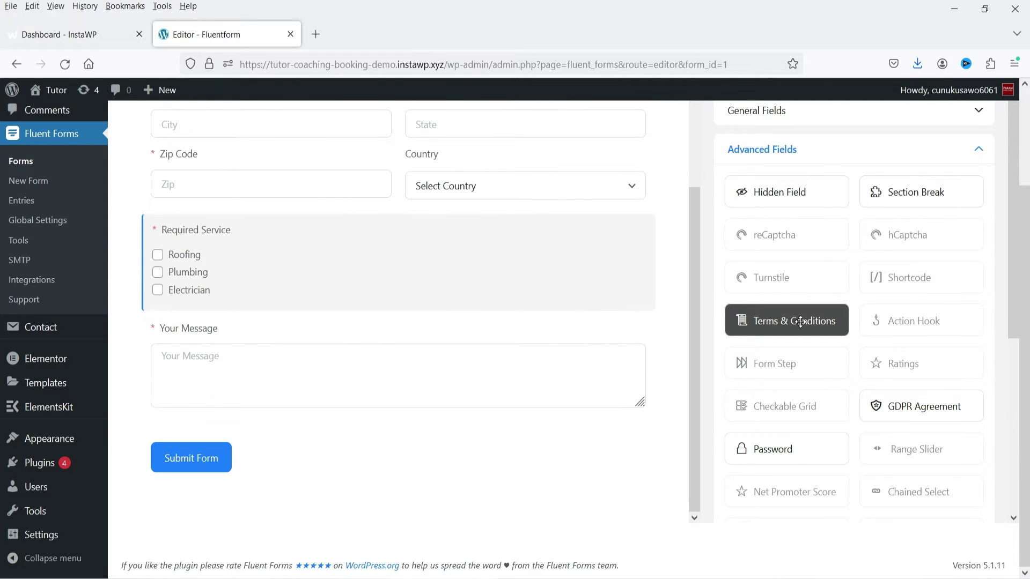
Step: Place a Terms & Conditions field below Your Message and inspect its Terms and Privacy Policy links
{"action": "left_click_drag", "start_coordinate": [800, 321], "coordinate": [337, 413]}
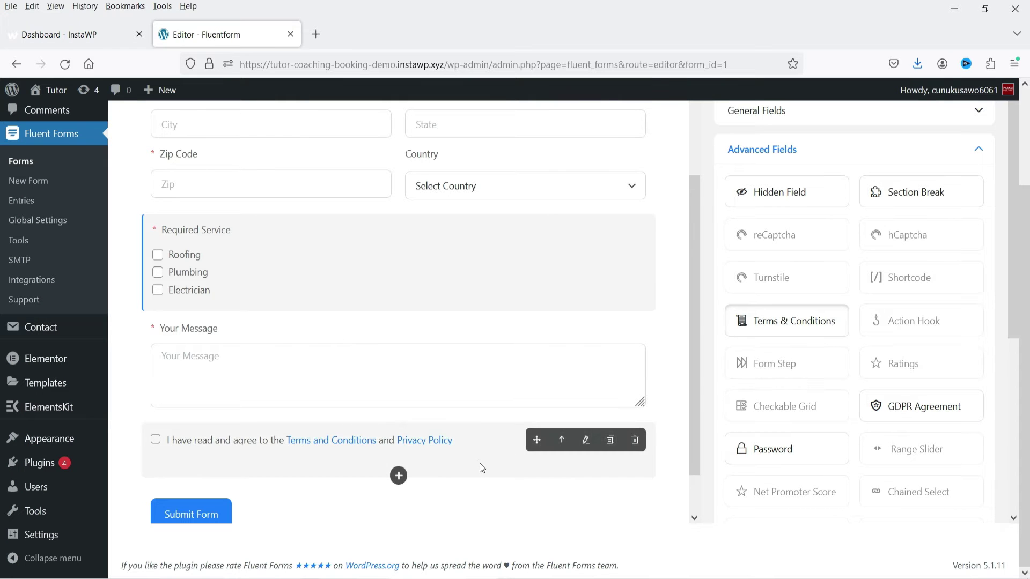
{"action": "left_click", "coordinate": [483, 455]}
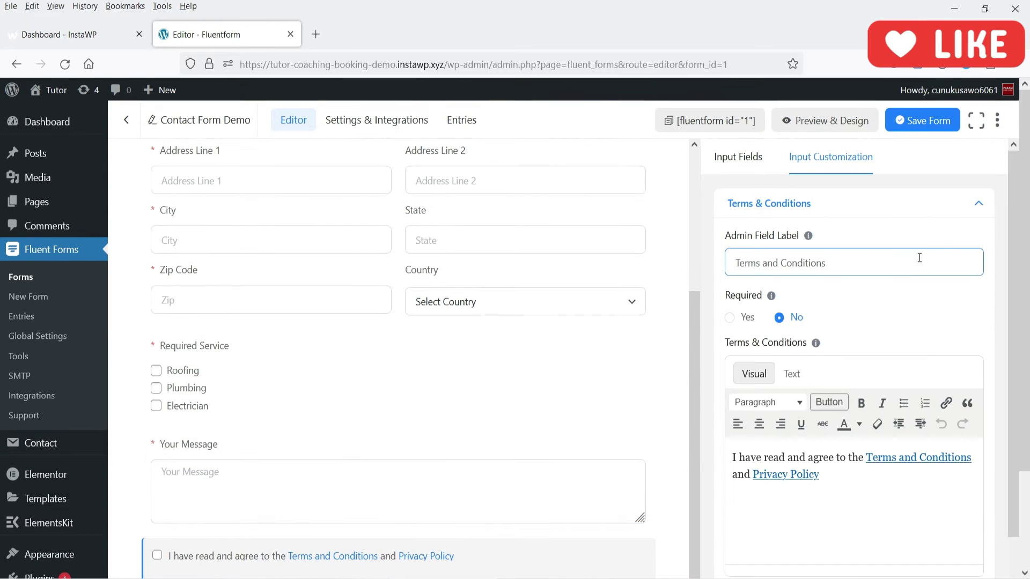
{"action": "scroll", "coordinate": [397, 382], "scroll_direction": "down", "scroll_amount": 1}
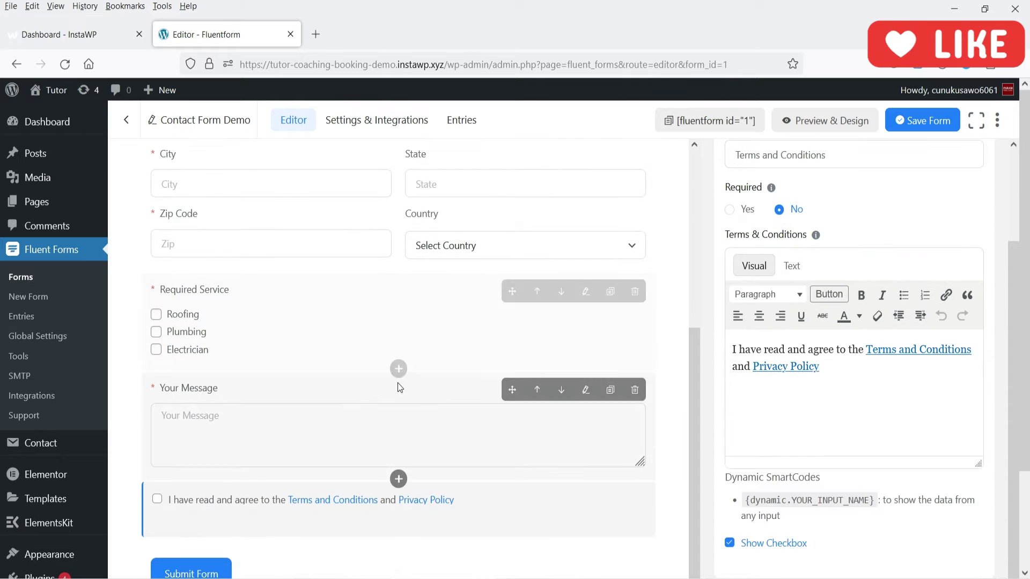
{"action": "left_click", "coordinate": [873, 351]}
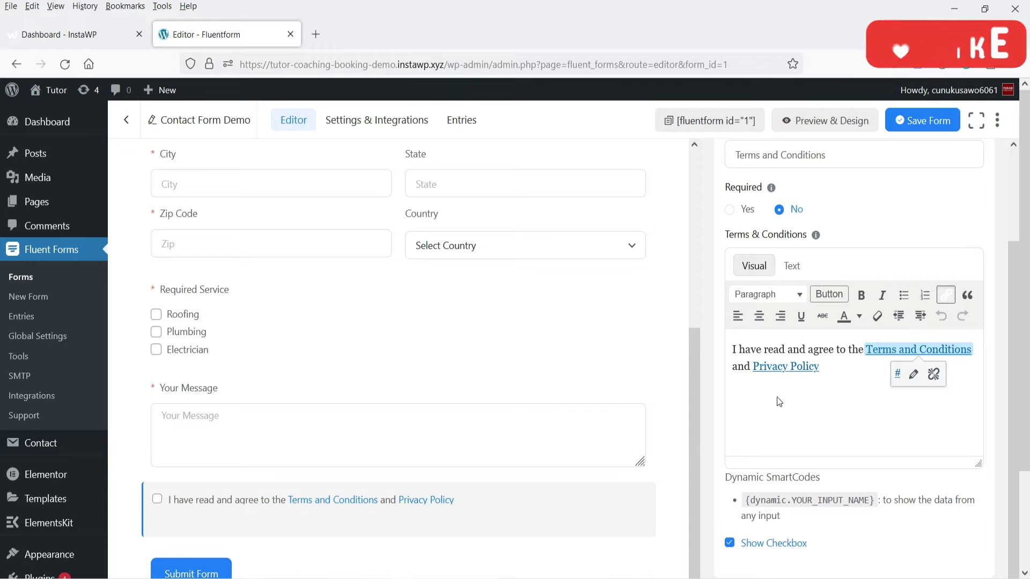
{"action": "left_click", "coordinate": [772, 367]}
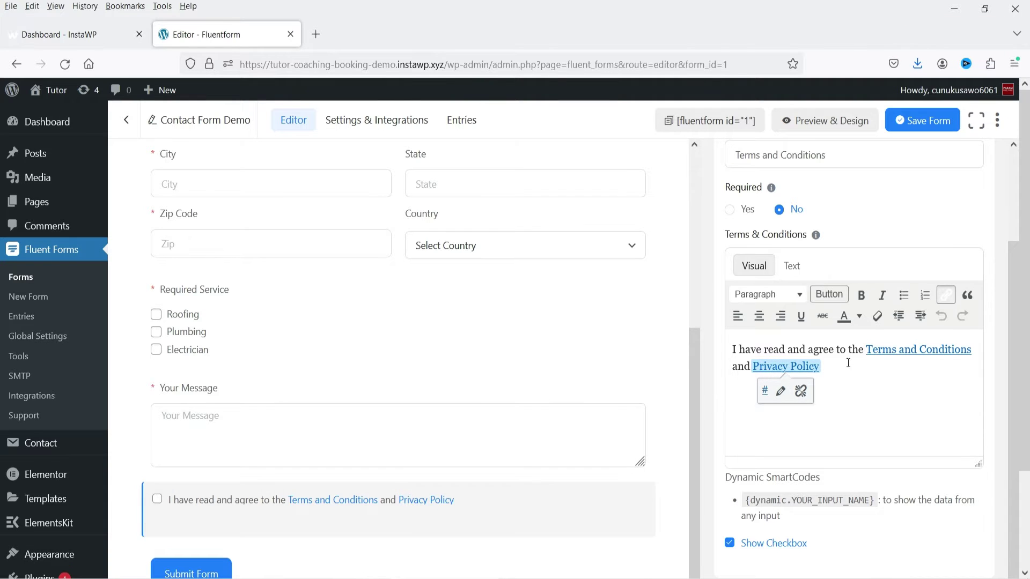
{"action": "scroll", "coordinate": [748, 166], "scroll_direction": "up", "scroll_amount": 2}
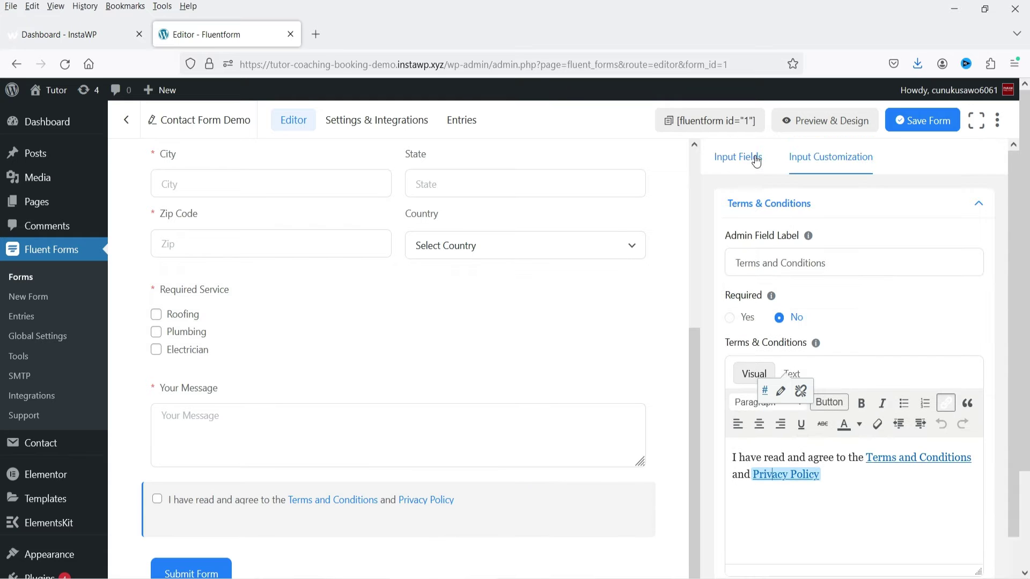
Step: Expand Container and place a Three Column Container above the Terms & Conditions field
{"action": "left_click", "coordinate": [749, 168]}
{"action": "scroll", "coordinate": [869, 306], "scroll_direction": "down", "scroll_amount": 6}
{"action": "scroll", "coordinate": [843, 214], "scroll_direction": "up", "scroll_amount": 3}
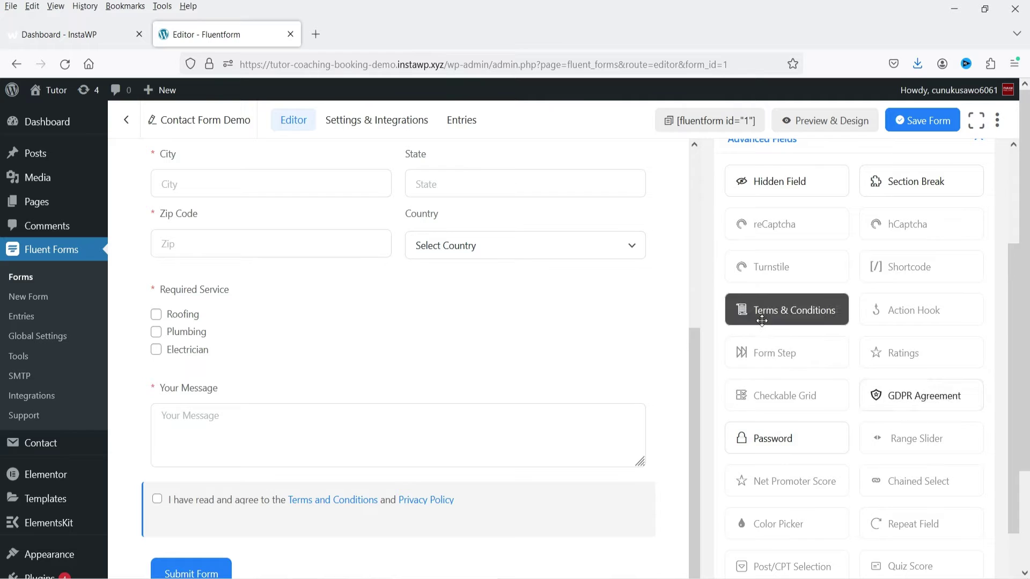
{"action": "scroll", "coordinate": [971, 245], "scroll_direction": "down", "scroll_amount": 3}
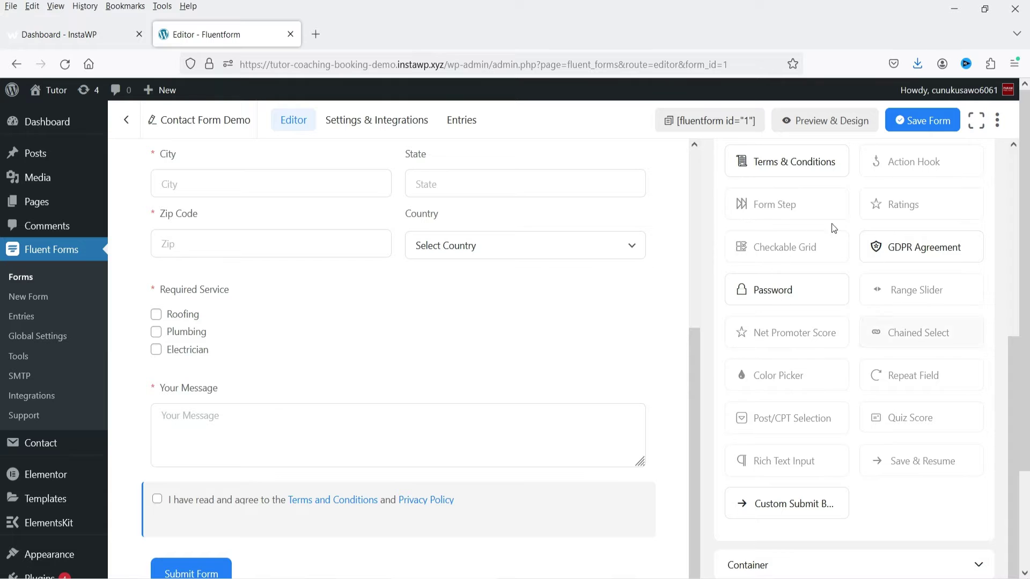
{"action": "left_click_drag", "start_coordinate": [871, 289], "coordinate": [815, 332]}
{"action": "scroll", "coordinate": [820, 401], "scroll_direction": "down", "scroll_amount": 2}
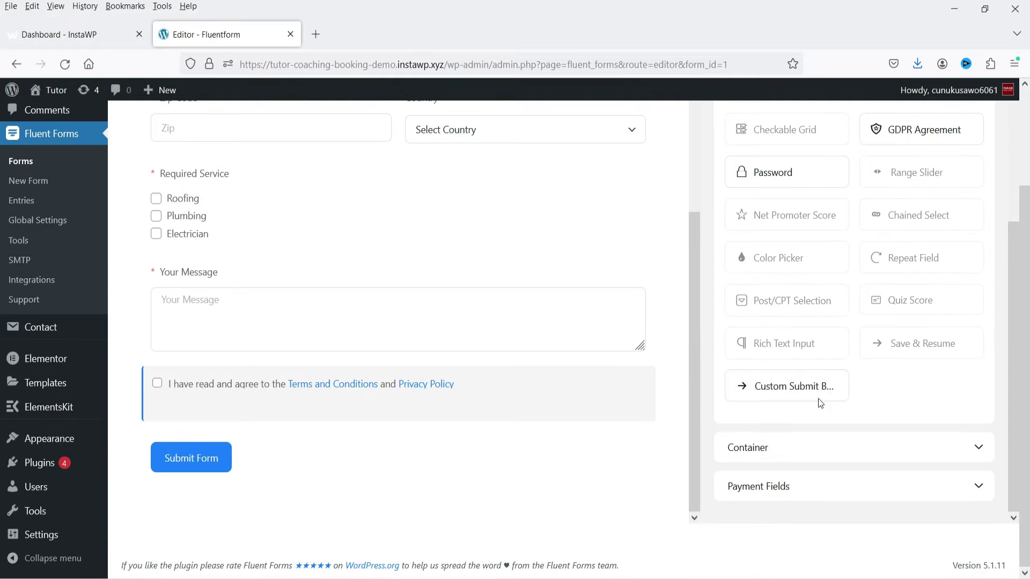
{"action": "left_click", "coordinate": [798, 460]}
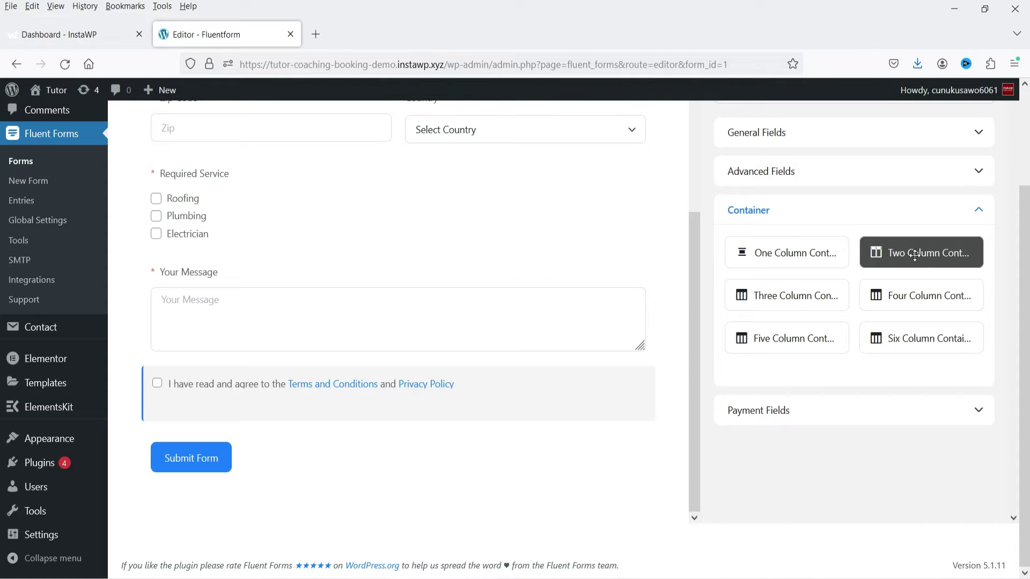
{"action": "left_click_drag", "start_coordinate": [801, 298], "coordinate": [424, 414]}
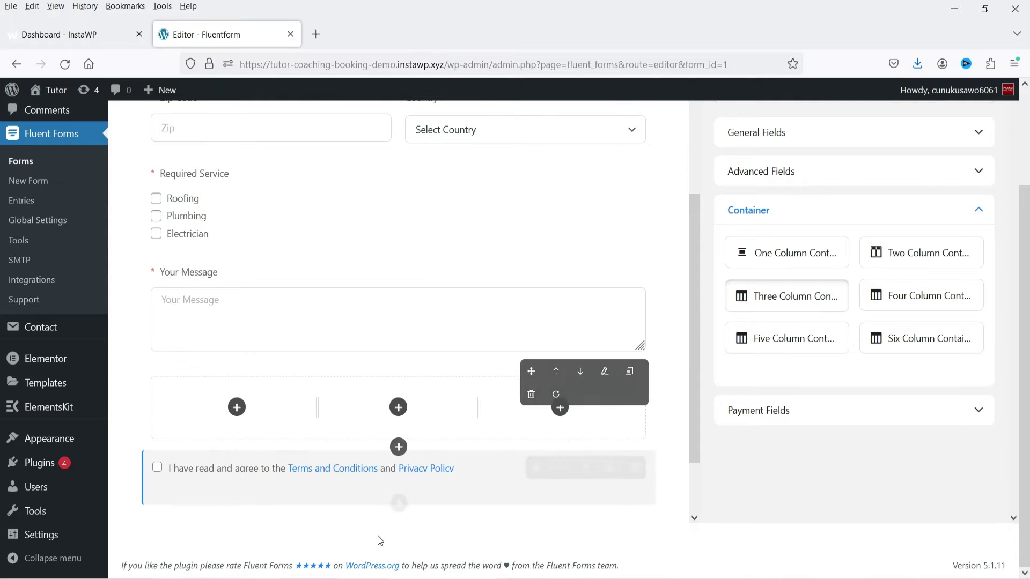
Step: Fill the three columns with Email, Name Fields and Mask Input fields
{"action": "left_click", "coordinate": [235, 408]}
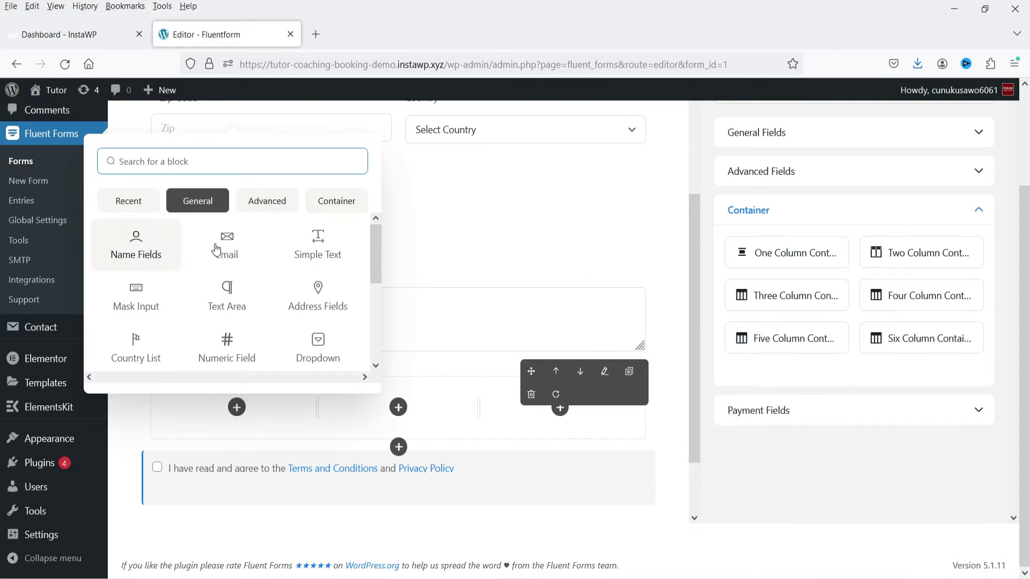
{"action": "left_click", "coordinate": [225, 245]}
{"action": "left_click", "coordinate": [398, 408]}
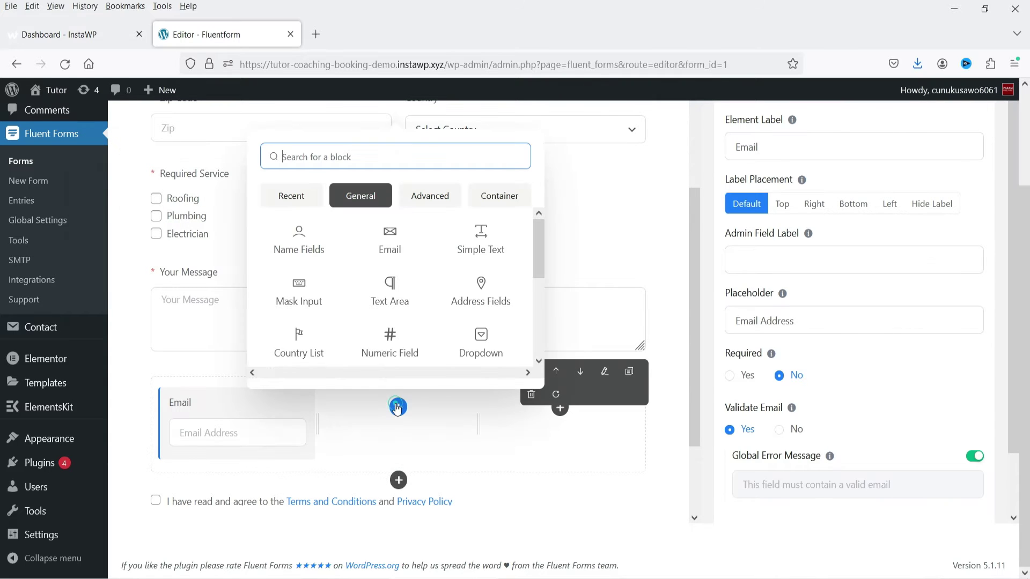
{"action": "left_click", "coordinate": [300, 242]}
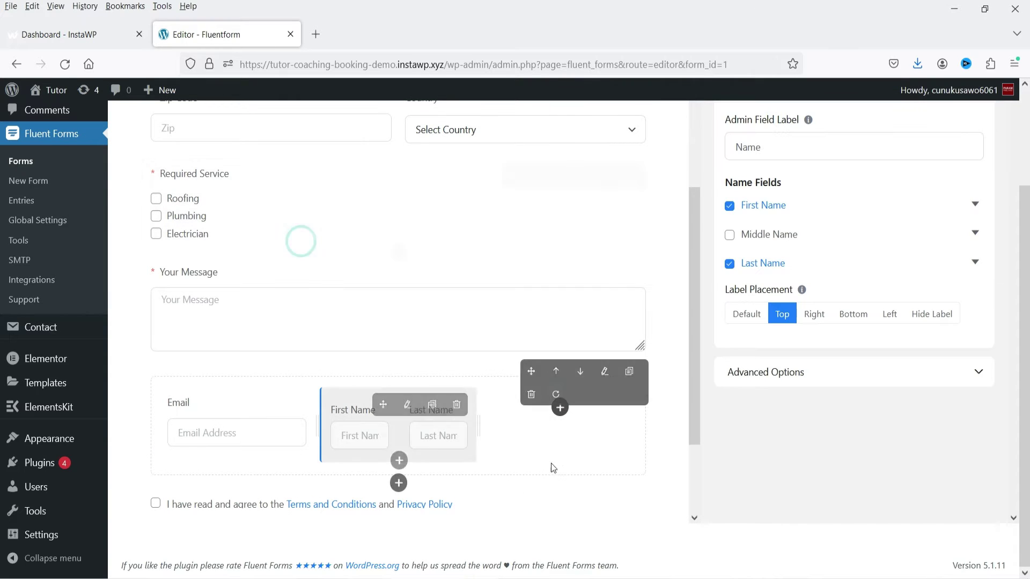
{"action": "left_click", "coordinate": [559, 407]}
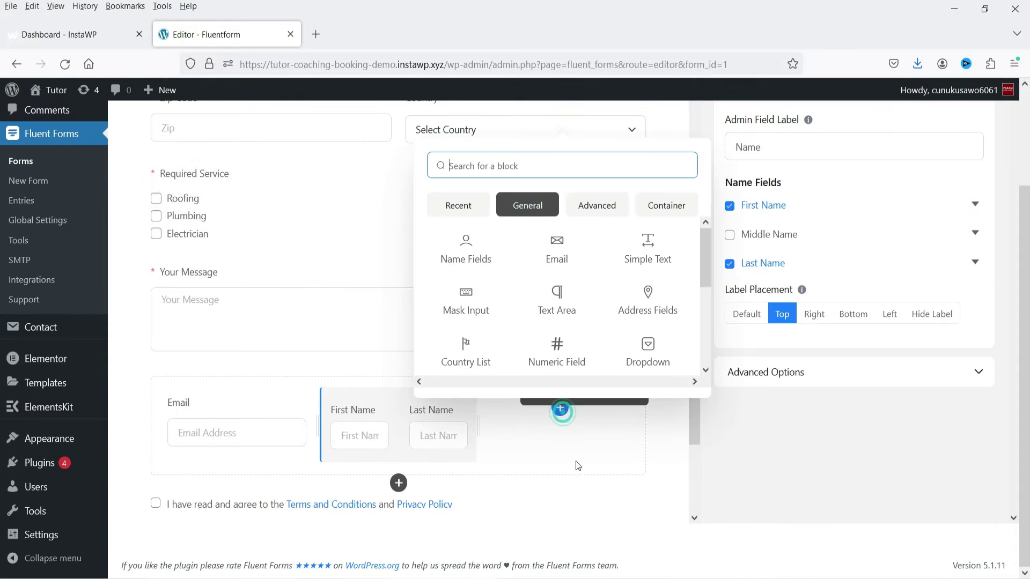
{"action": "left_click", "coordinate": [479, 289]}
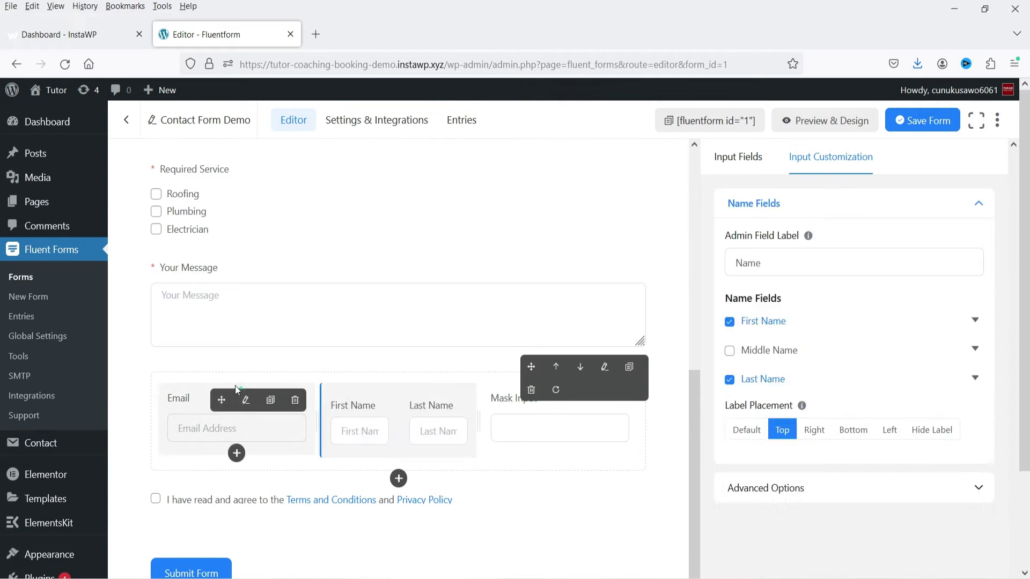
Step: Delete the three-column container row and save Contact Form Demo
{"action": "left_click", "coordinate": [525, 390]}
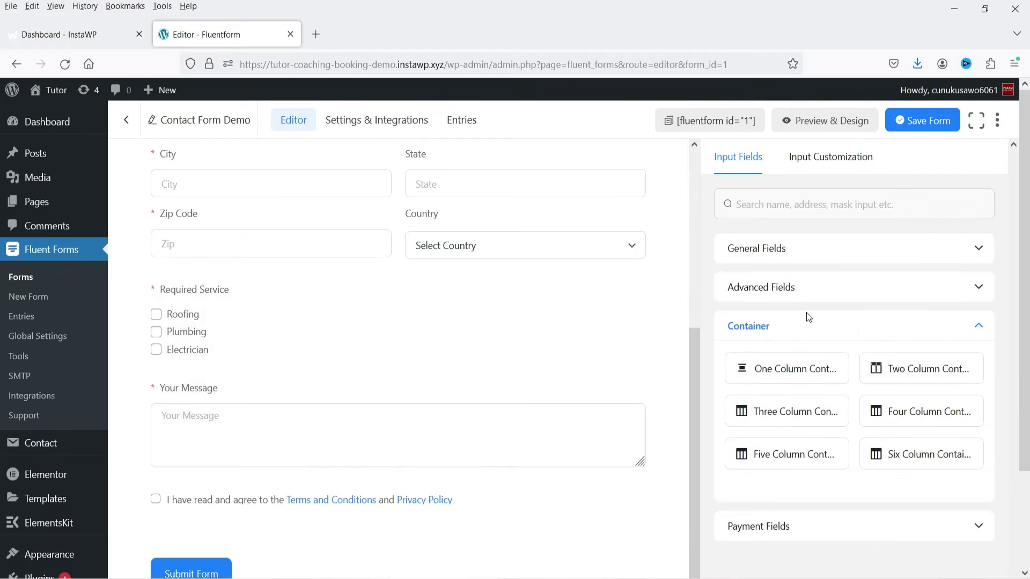
{"action": "scroll", "coordinate": [805, 312], "scroll_direction": "down", "scroll_amount": 3}
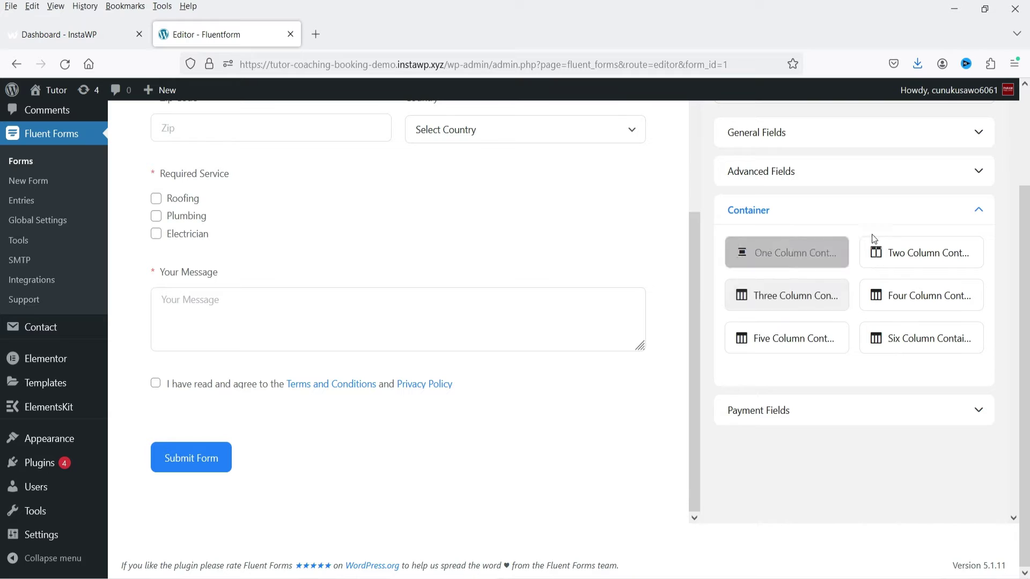
{"action": "left_click", "coordinate": [840, 418]}
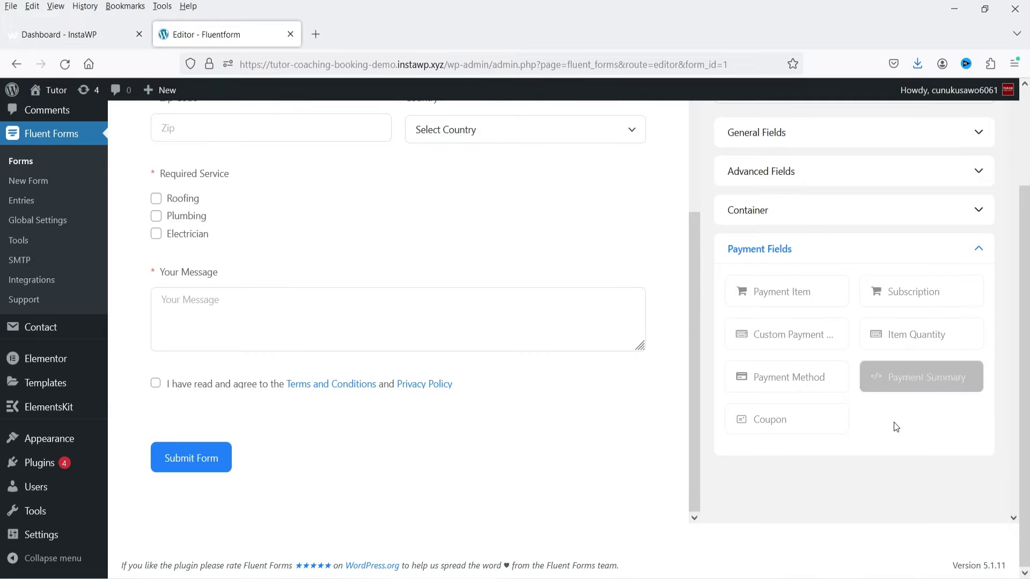
{"action": "scroll", "coordinate": [898, 353], "scroll_direction": "up", "scroll_amount": 2}
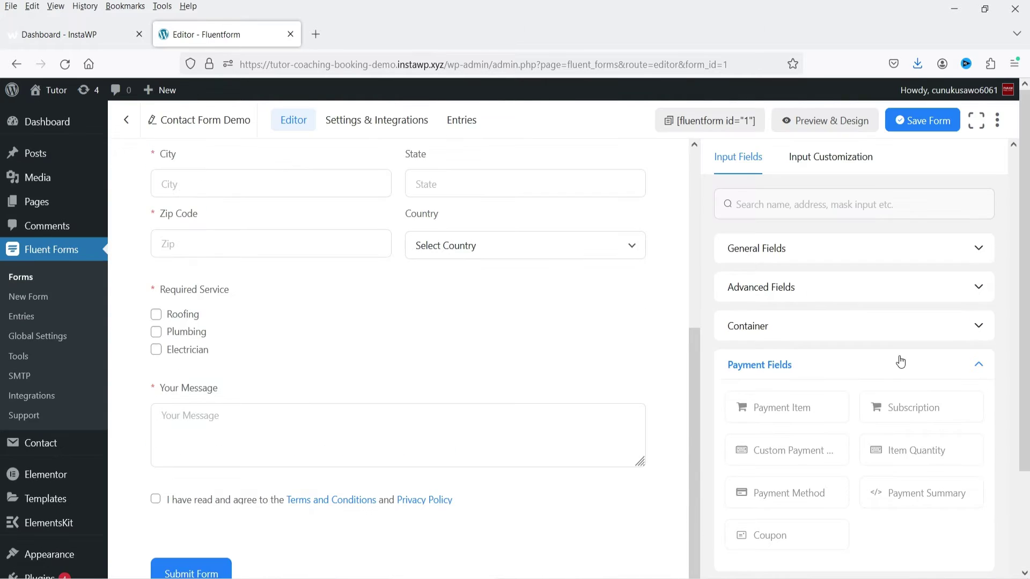
{"action": "scroll", "coordinate": [906, 322], "scroll_direction": "up", "scroll_amount": 5}
{"action": "left_click", "coordinate": [919, 124]}
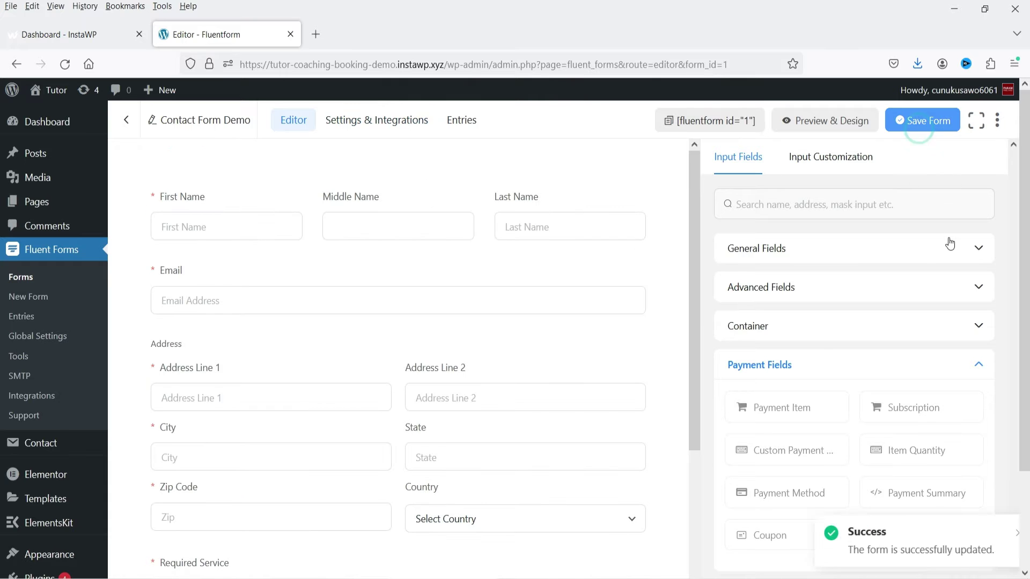
Step: In Confirmation Settings, change the confirmation type to 'To a Custom URL' and focus Redirect URL
{"action": "left_click", "coordinate": [391, 123]}
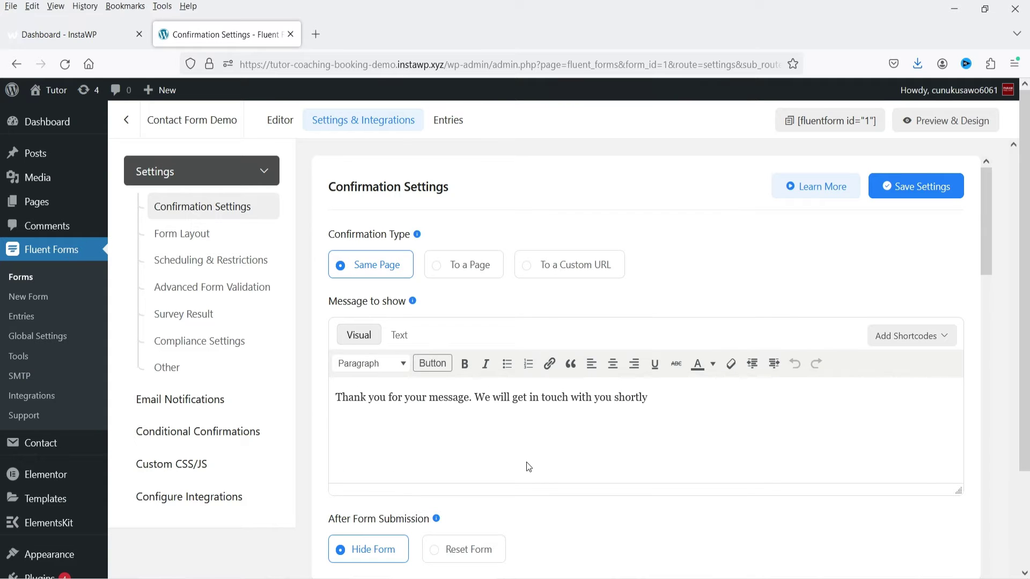
{"action": "left_click", "coordinate": [387, 396]}
{"action": "left_click", "coordinate": [815, 426]}
{"action": "left_click", "coordinate": [456, 275]}
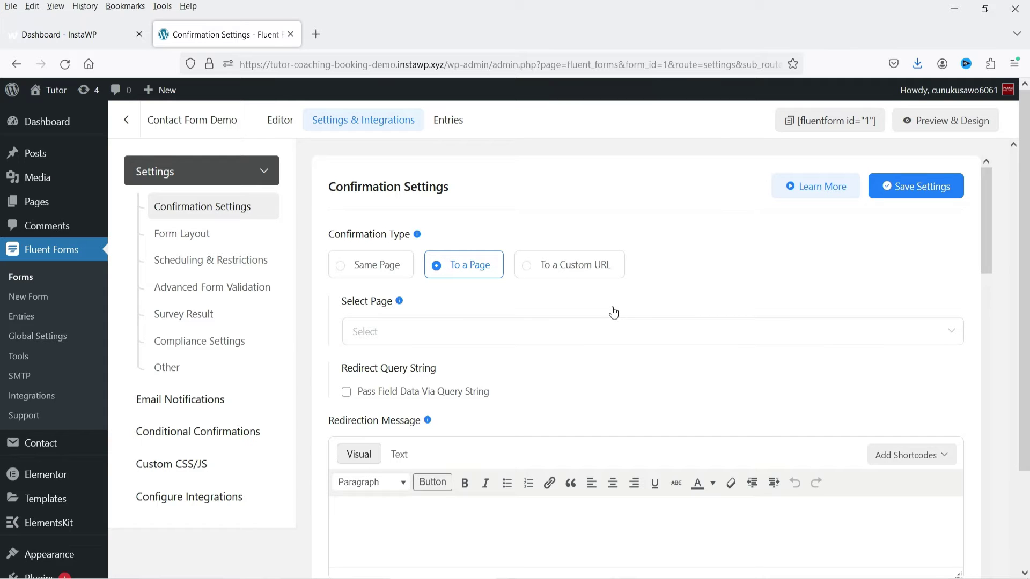
{"action": "left_click", "coordinate": [567, 330]}
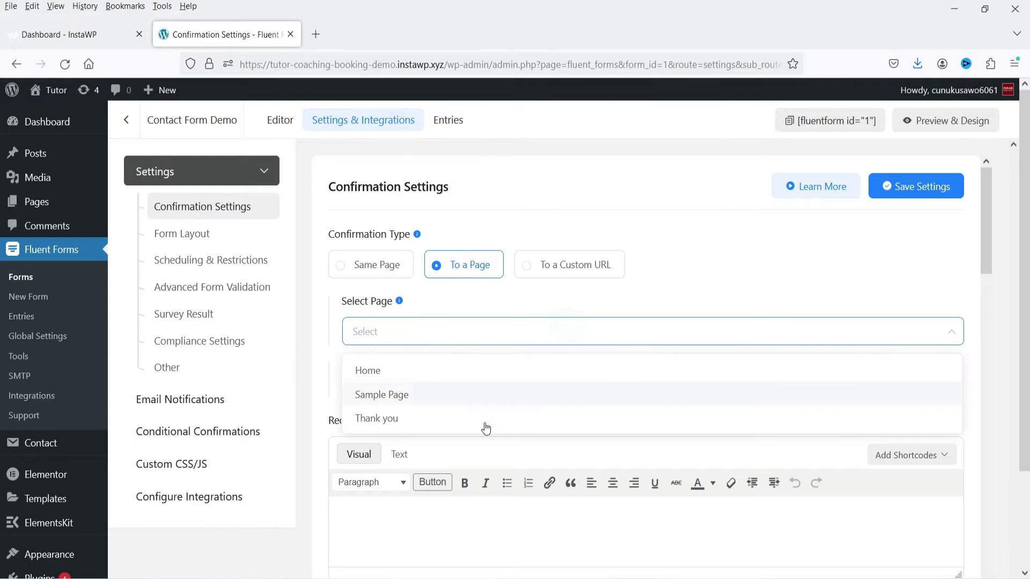
{"action": "left_click", "coordinate": [596, 267]}
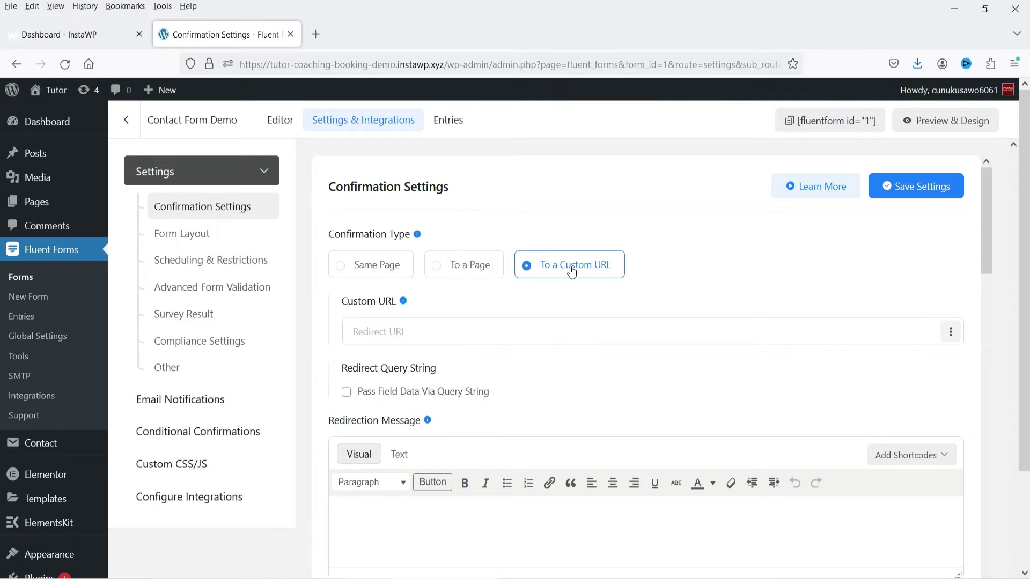
{"action": "left_click", "coordinate": [433, 339]}
{"action": "left_click", "coordinate": [433, 328]}
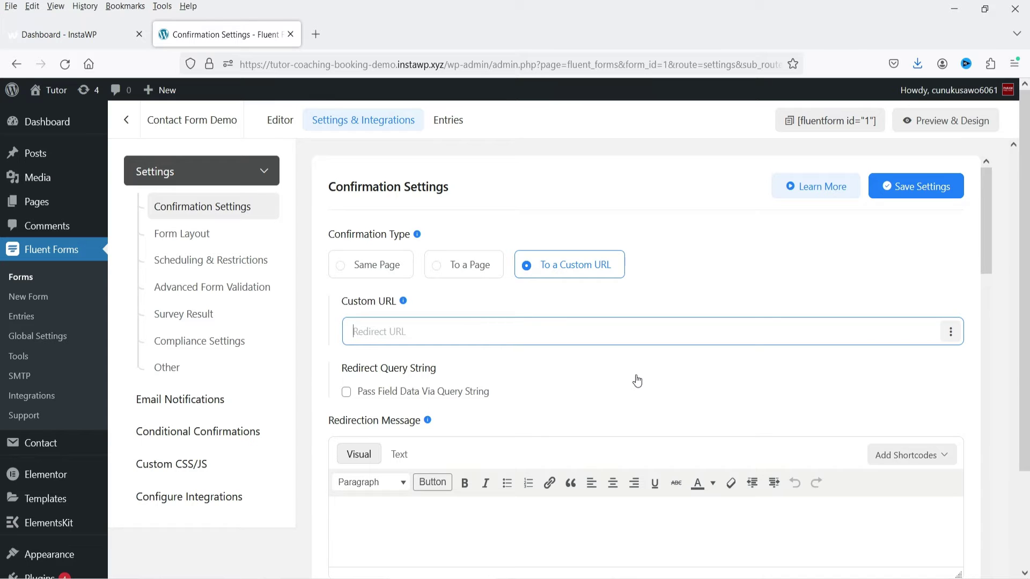
Step: Set the confirmation type back to Same Page
{"action": "scroll", "coordinate": [616, 372], "scroll_direction": "down", "scroll_amount": 5}
{"action": "scroll", "coordinate": [616, 372], "scroll_direction": "up", "scroll_amount": 5}
{"action": "left_click", "coordinate": [356, 263]}
Step: Switch on Form Scheduling under Scheduling & Restrictions
{"action": "scroll", "coordinate": [519, 354], "scroll_direction": "down", "scroll_amount": 3}
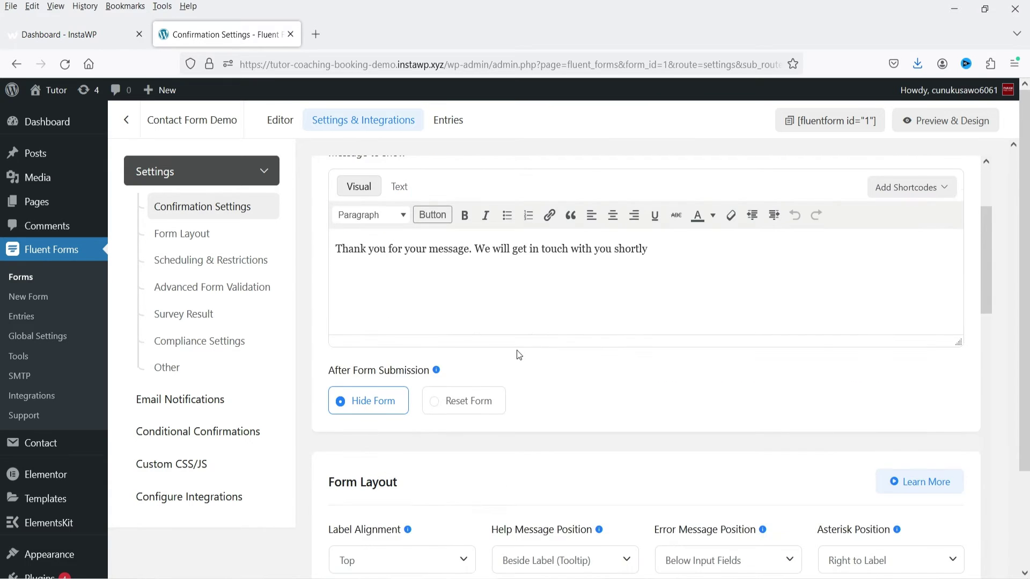
{"action": "scroll", "coordinate": [519, 355], "scroll_direction": "down", "scroll_amount": 2}
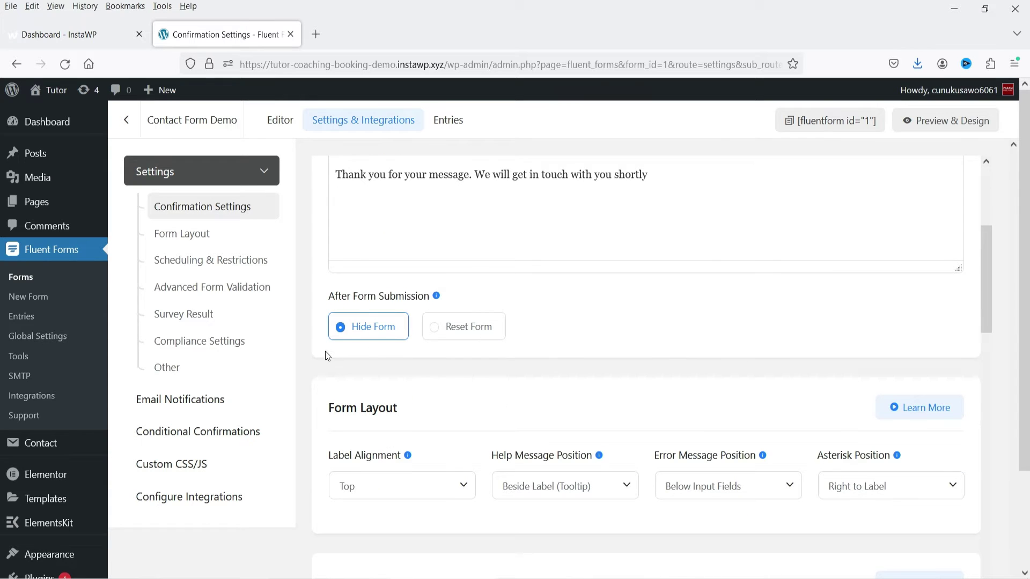
{"action": "scroll", "coordinate": [531, 339], "scroll_direction": "down", "scroll_amount": 4}
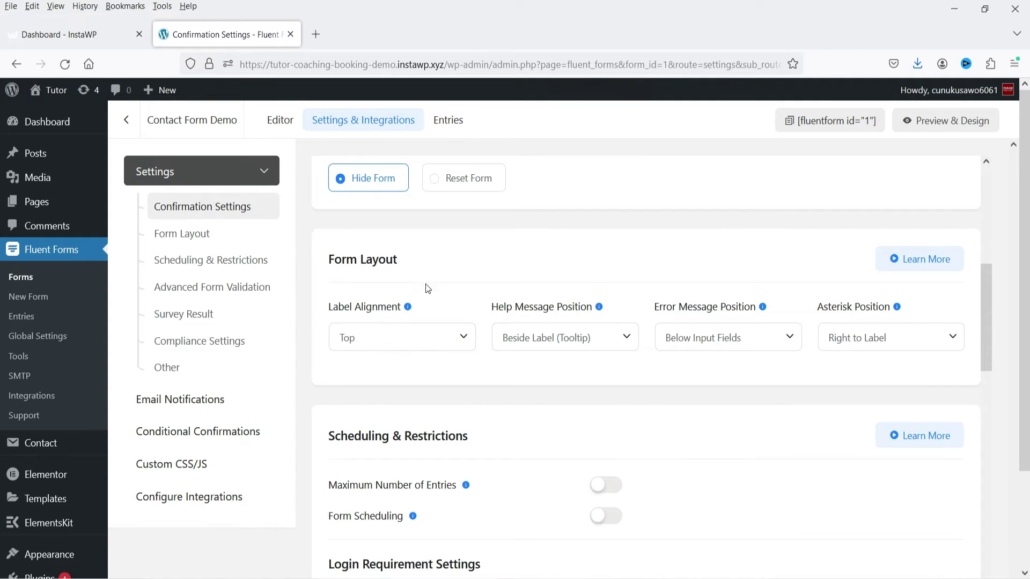
{"action": "scroll", "coordinate": [437, 287], "scroll_direction": "down", "scroll_amount": 4}
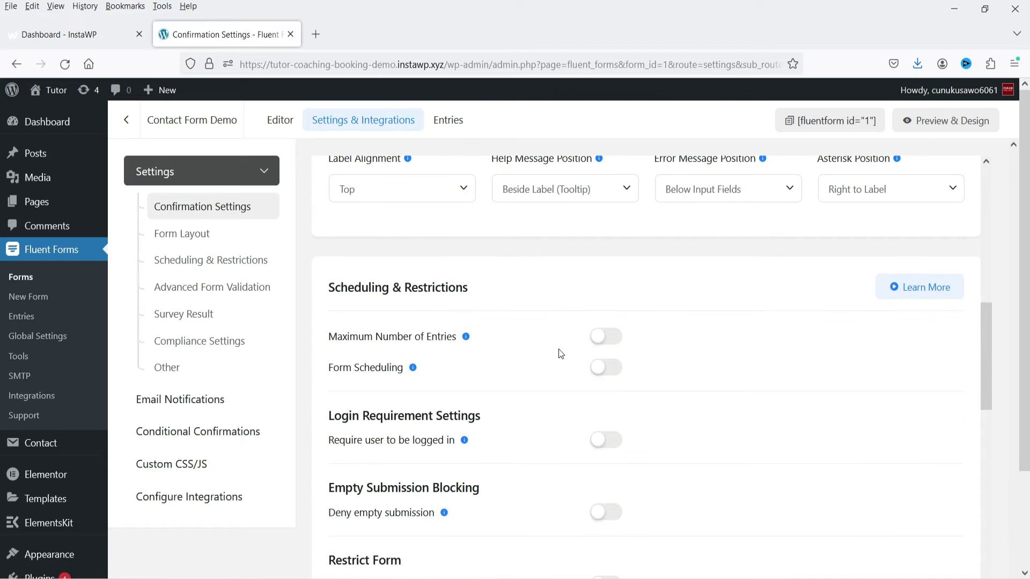
{"action": "mouse_move", "coordinate": [466, 339]}
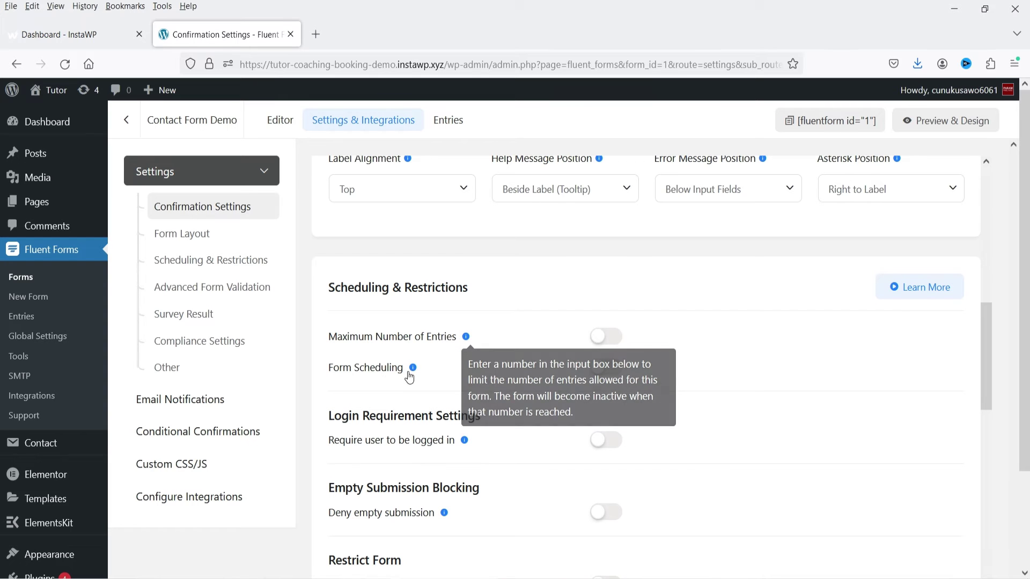
{"action": "mouse_move", "coordinate": [414, 370]}
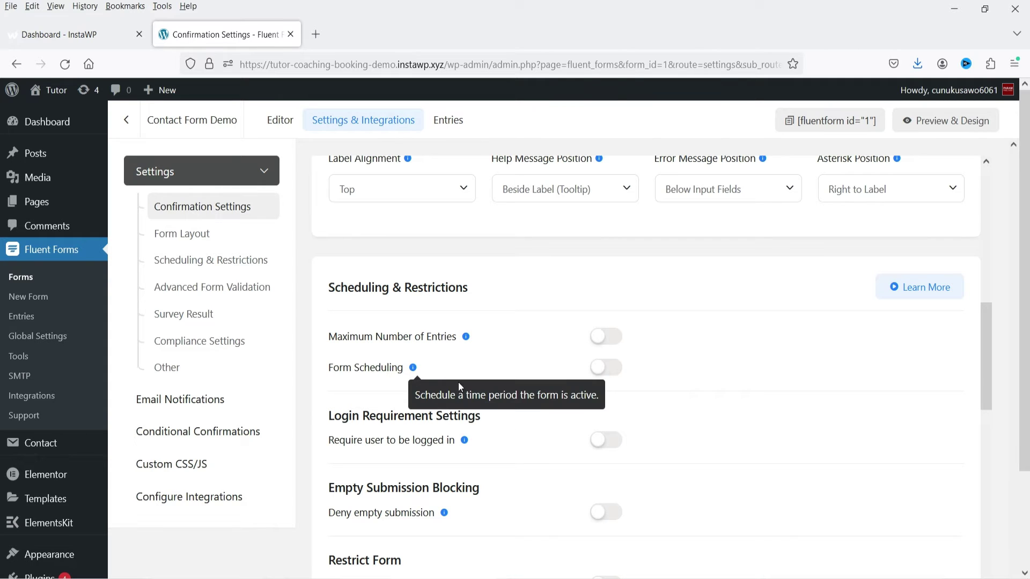
{"action": "left_click", "coordinate": [601, 371]}
Step: Switch the Form Scheduling toggle off
{"action": "scroll", "coordinate": [850, 381], "scroll_direction": "down", "scroll_amount": 3}
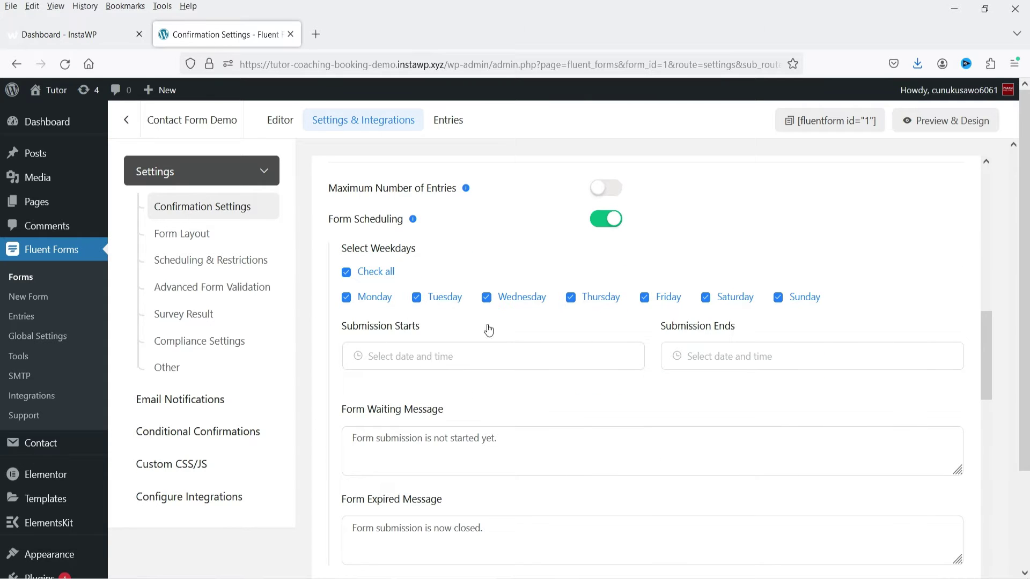
{"action": "left_click", "coordinate": [604, 219]}
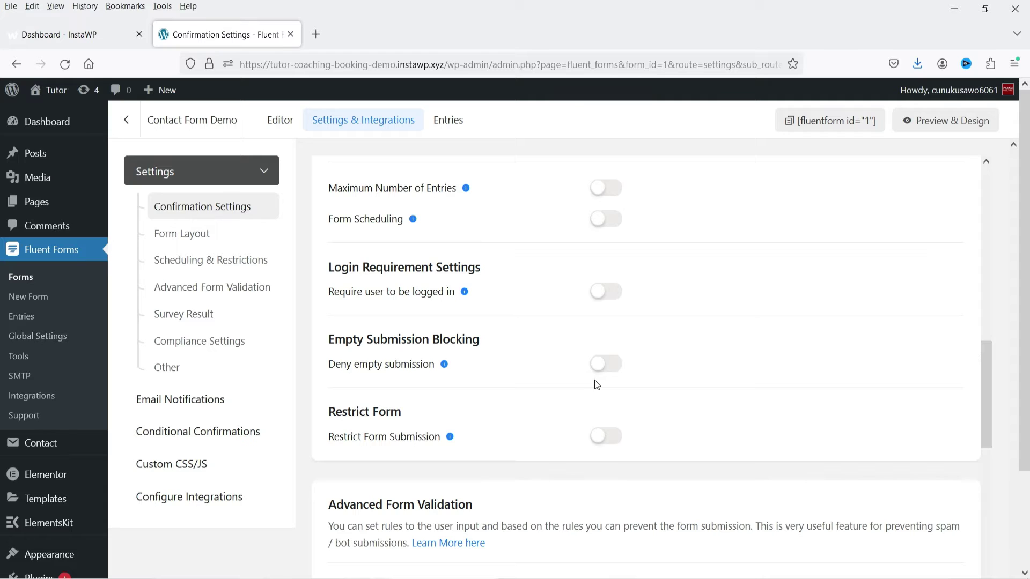
{"action": "mouse_move", "coordinate": [445, 368]}
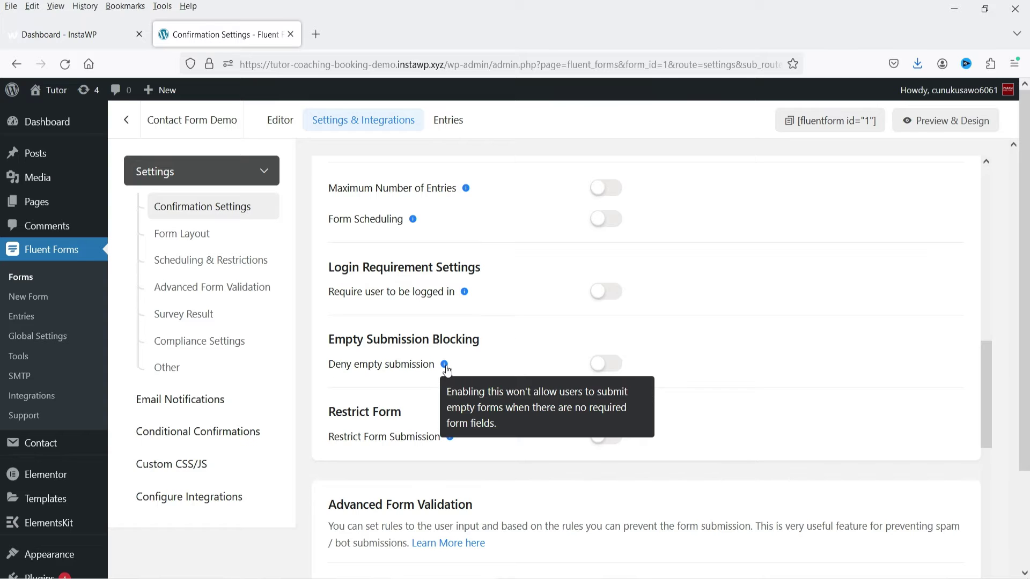
{"action": "mouse_move", "coordinate": [451, 440]}
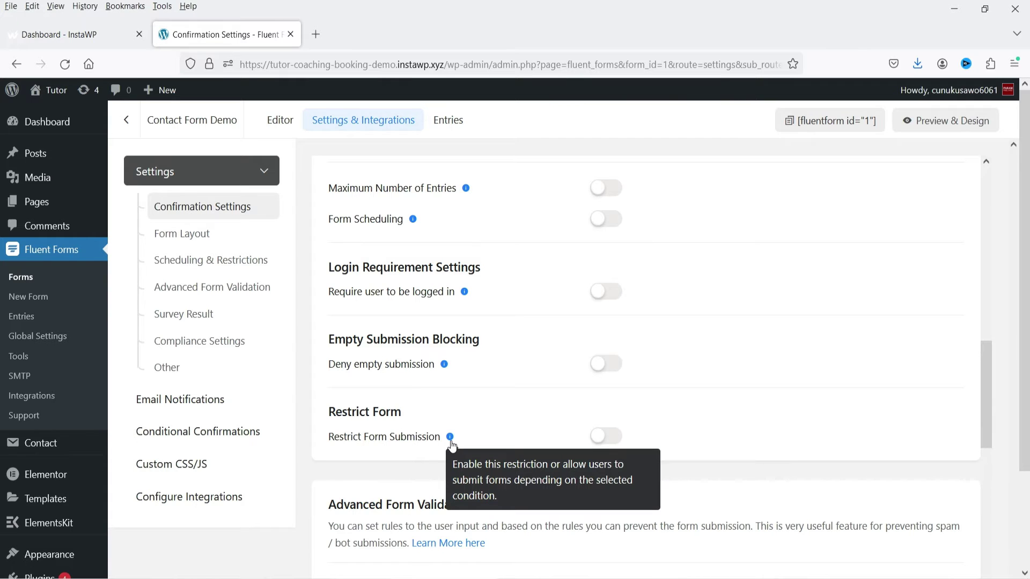
Step: Scroll through the remaining settings and show the empty Email Notifications list
{"action": "scroll", "coordinate": [452, 445], "scroll_direction": "down", "scroll_amount": 4}
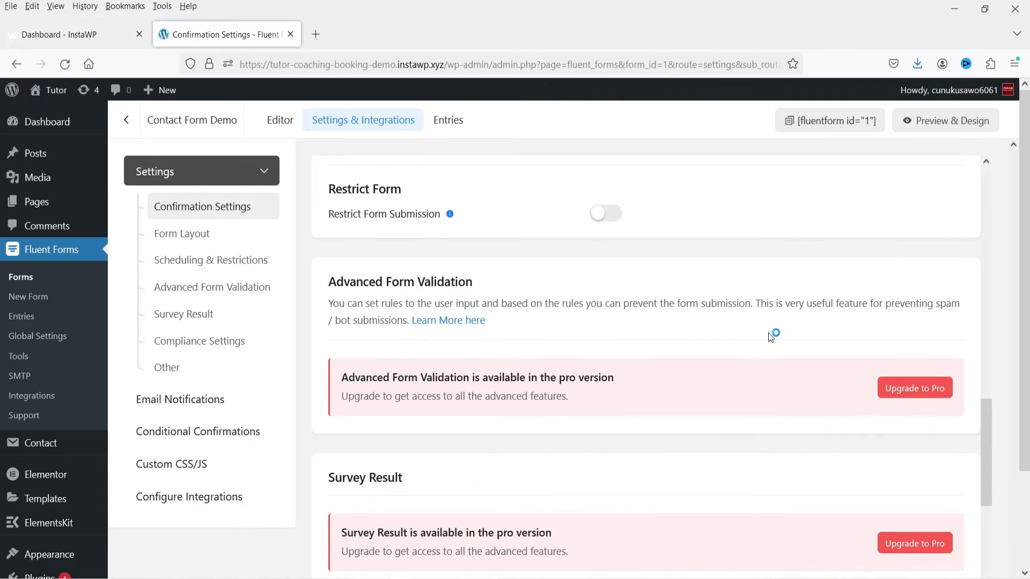
{"action": "scroll", "coordinate": [373, 297], "scroll_direction": "down", "scroll_amount": 5}
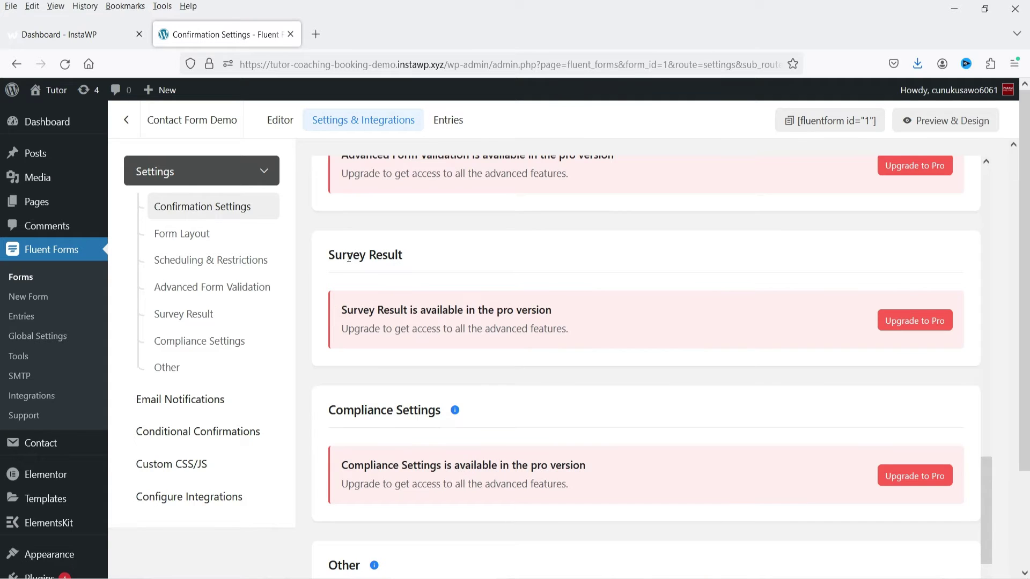
{"action": "scroll", "coordinate": [455, 335], "scroll_direction": "down", "scroll_amount": 1}
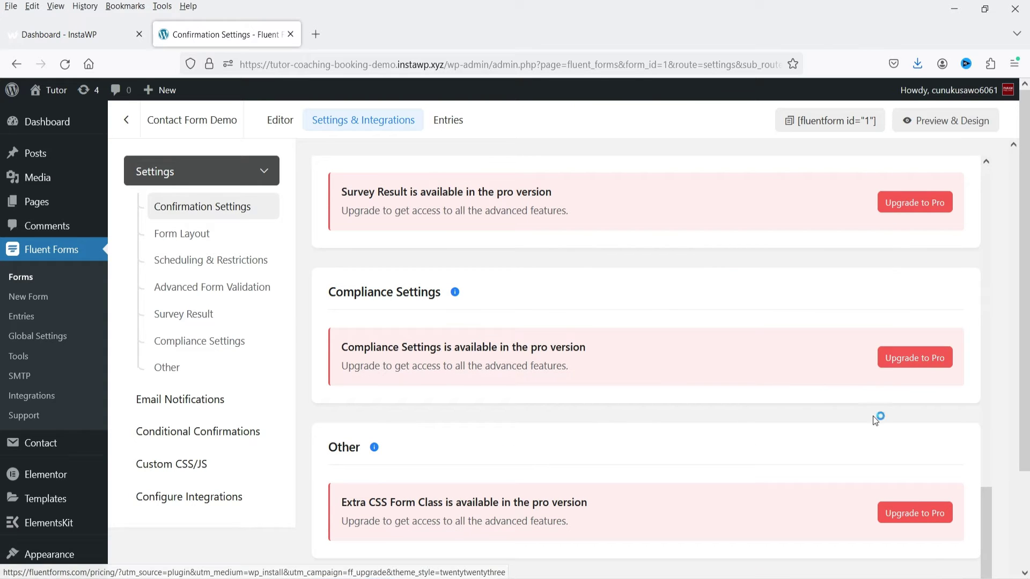
{"action": "left_click", "coordinate": [181, 400]}
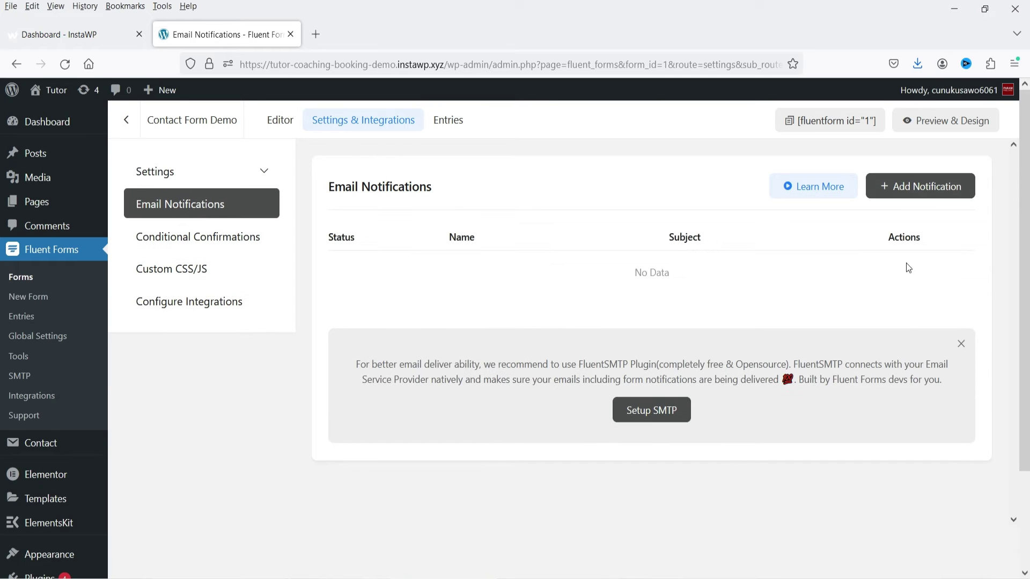
Step: Add a notification and set its Send To, trying the form's Email field first
{"action": "left_click", "coordinate": [907, 188]}
{"action": "left_click", "coordinate": [399, 261]}
{"action": "left_click", "coordinate": [487, 262]}
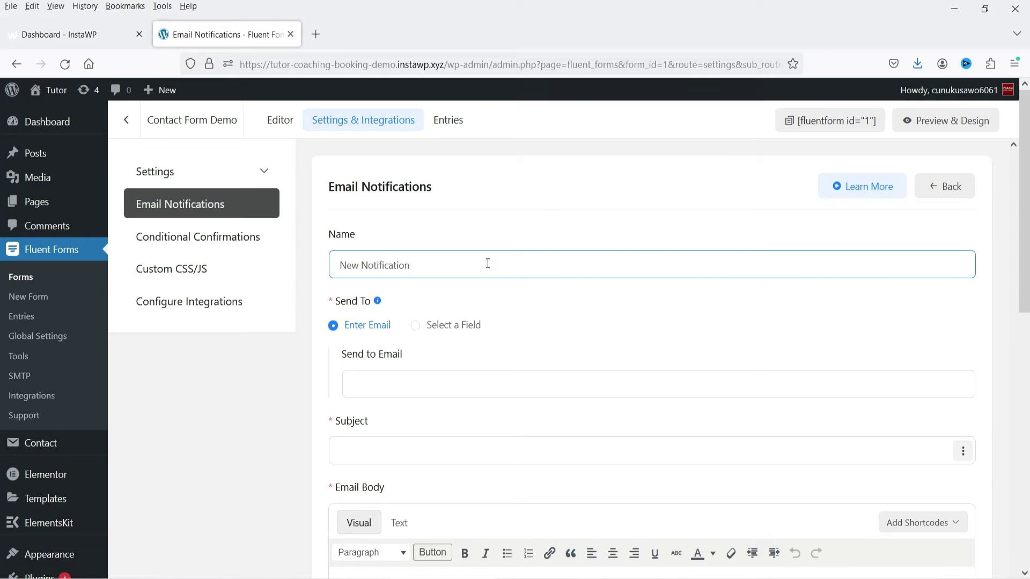
{"action": "left_click", "coordinate": [382, 382]}
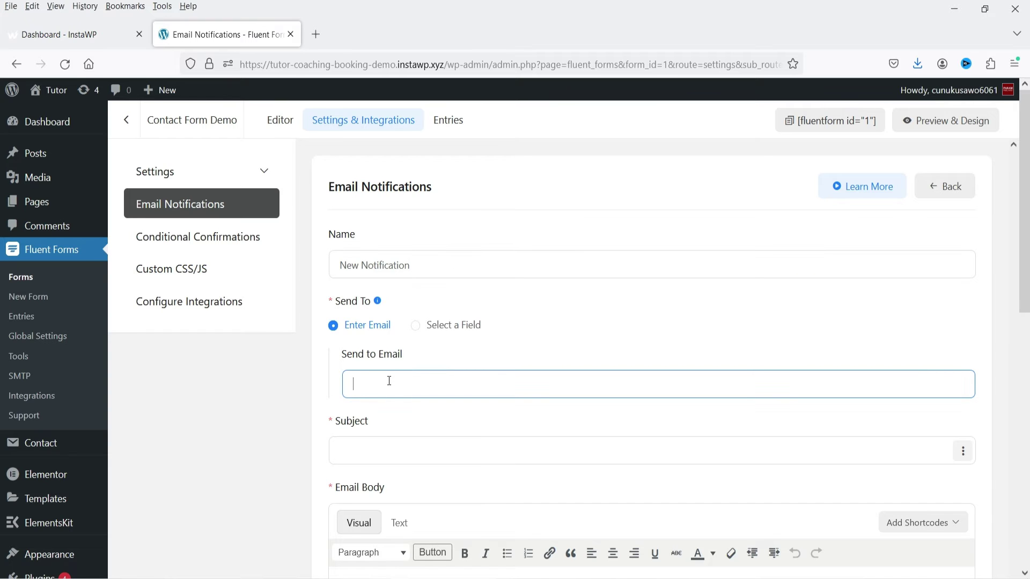
{"action": "left_click", "coordinate": [416, 326]}
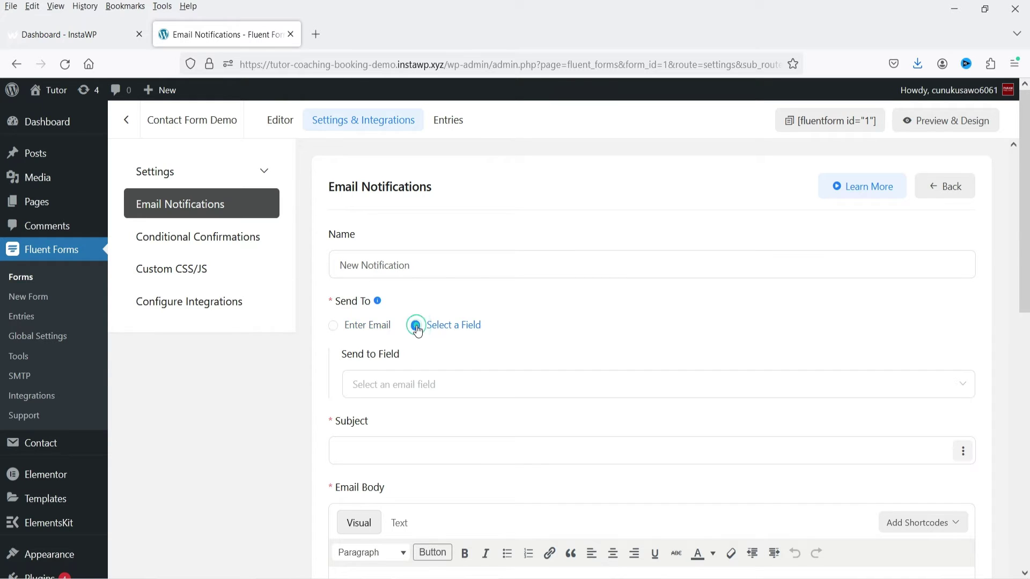
{"action": "left_click", "coordinate": [398, 385]}
{"action": "left_click", "coordinate": [398, 428]}
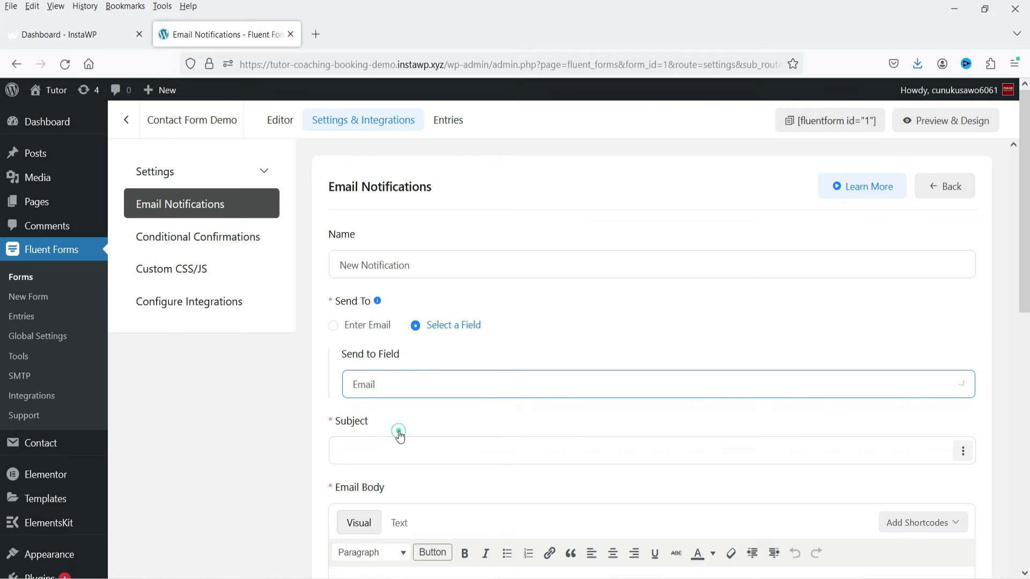
{"action": "left_click", "coordinate": [488, 382]}
{"action": "left_click", "coordinate": [333, 325]}
{"action": "left_click", "coordinate": [391, 386]}
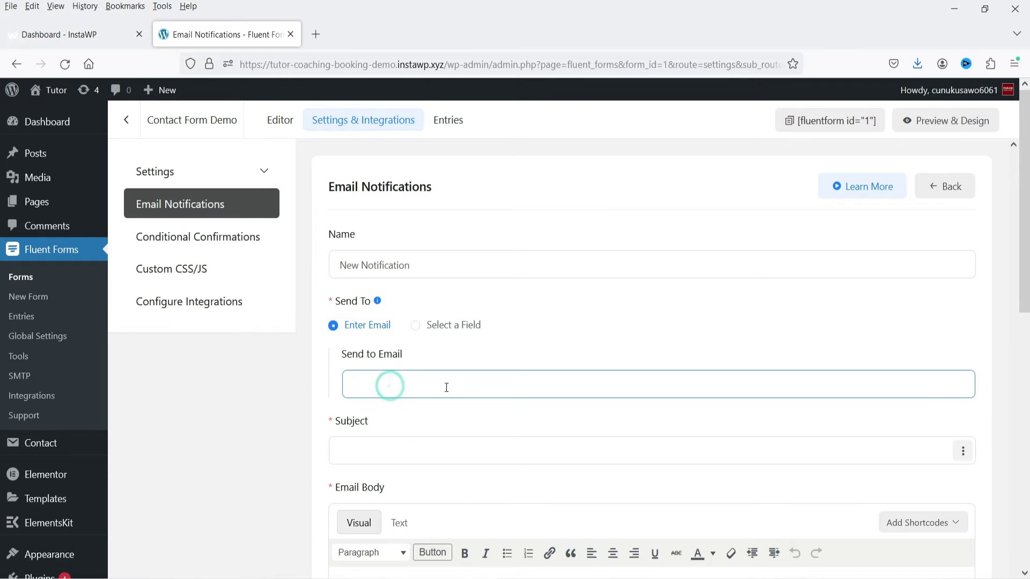
Step: Write 'Hi ' in the Email Body followed by the names[First Name] shortcode
{"action": "scroll", "coordinate": [397, 304], "scroll_direction": "down", "scroll_amount": 2}
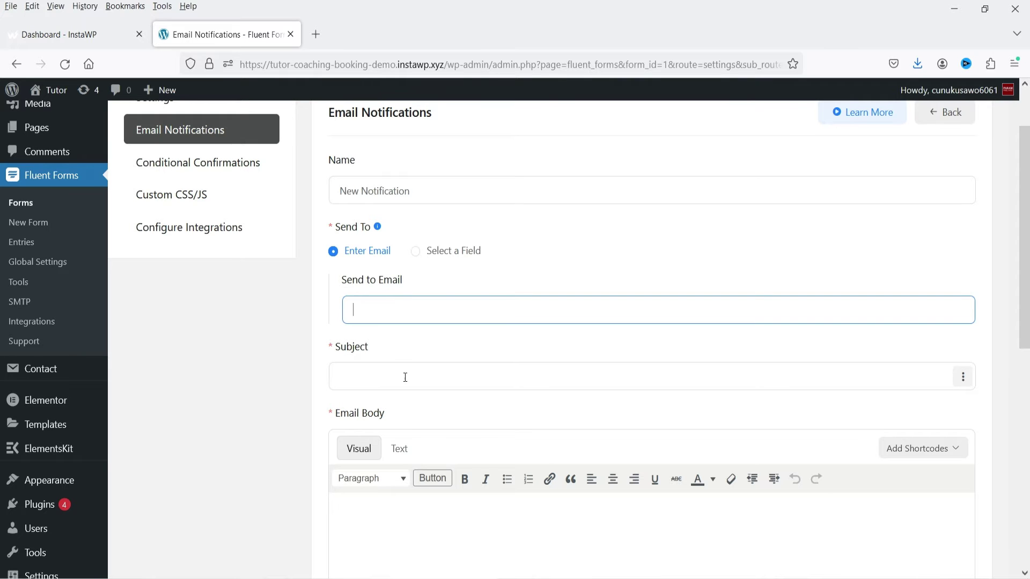
{"action": "scroll", "coordinate": [405, 377], "scroll_direction": "down", "scroll_amount": 4}
{"action": "key", "text": "Tab"}
{"action": "left_click", "coordinate": [495, 393]}
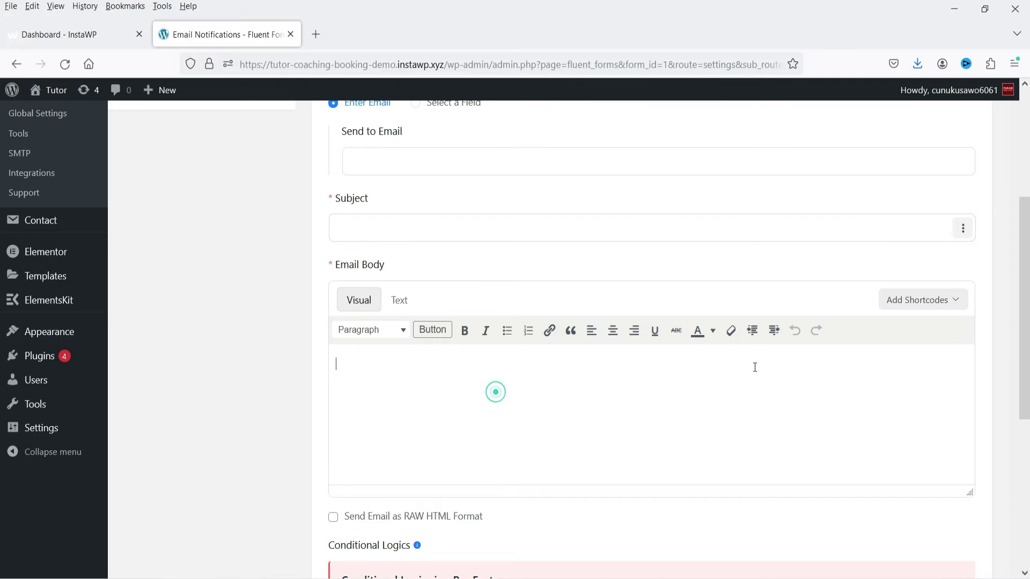
{"action": "left_click", "coordinate": [956, 299]}
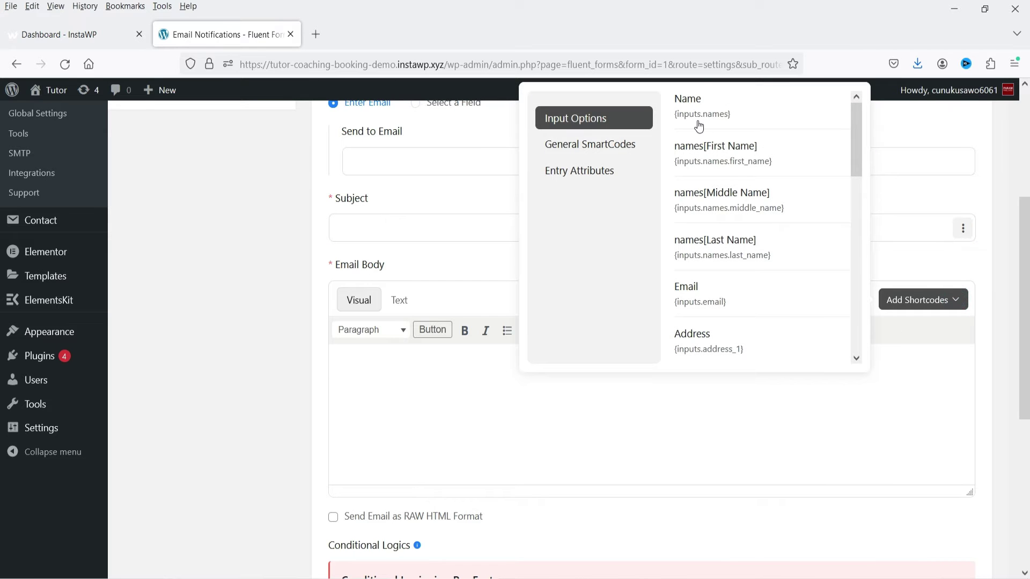
{"action": "scroll", "coordinate": [726, 227], "scroll_direction": "down", "scroll_amount": 4}
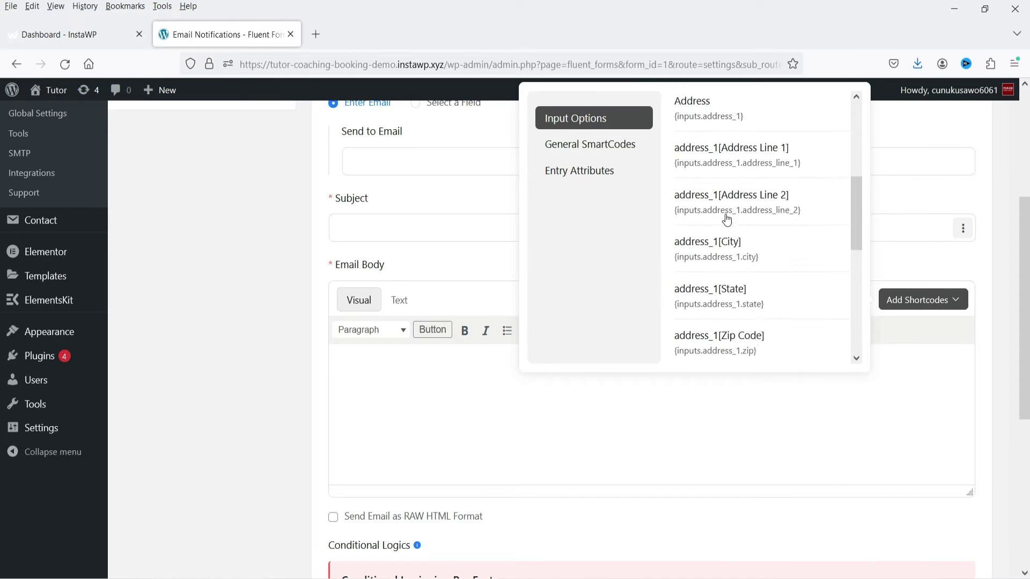
{"action": "scroll", "coordinate": [727, 228], "scroll_direction": "up", "scroll_amount": 3}
{"action": "left_click", "coordinate": [378, 385]}
{"action": "type", "text": "Hi"}
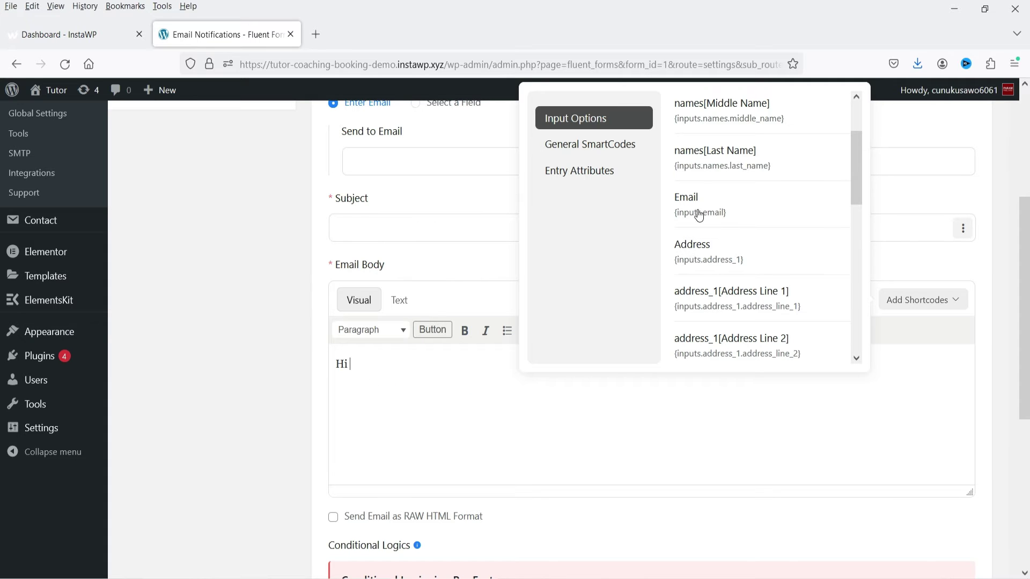
{"action": "scroll", "coordinate": [697, 210], "scroll_direction": "up", "scroll_amount": 2}
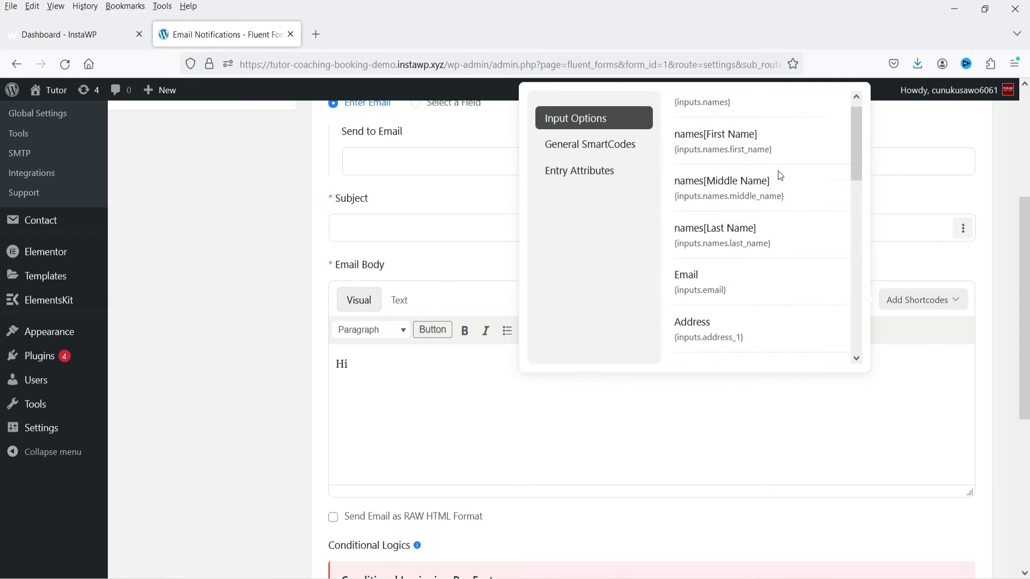
{"action": "left_click", "coordinate": [740, 156]}
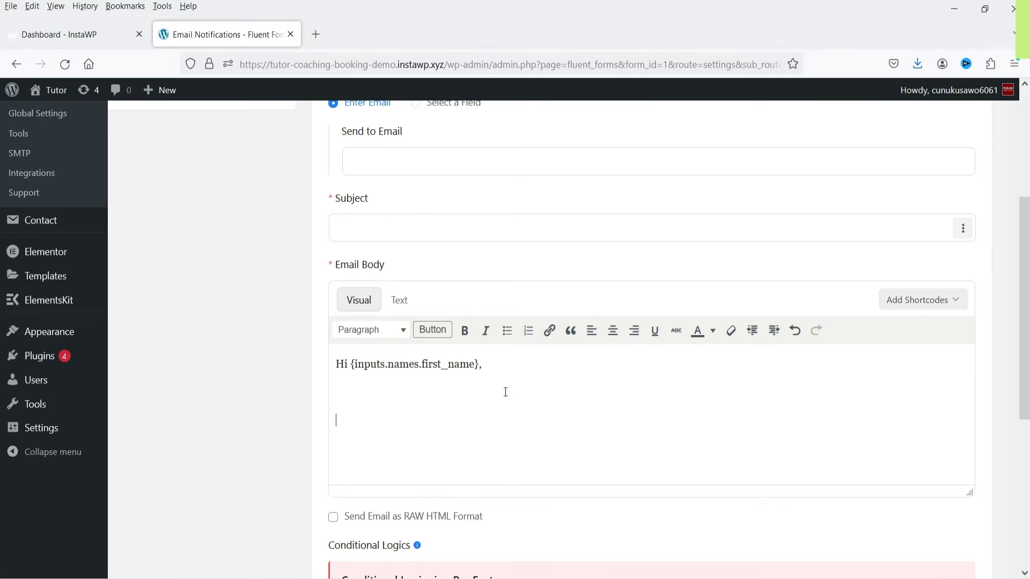
Step: View the Conditional Confirmations and Custom CSS/JS settings pages
{"action": "scroll", "coordinate": [504, 391], "scroll_direction": "down", "scroll_amount": 3}
{"action": "scroll", "coordinate": [515, 409], "scroll_direction": "down", "scroll_amount": 3}
{"action": "scroll", "coordinate": [475, 411], "scroll_direction": "up", "scroll_amount": 3}
{"action": "scroll", "coordinate": [480, 412], "scroll_direction": "up", "scroll_amount": 6}
{"action": "left_click", "coordinate": [252, 239]}
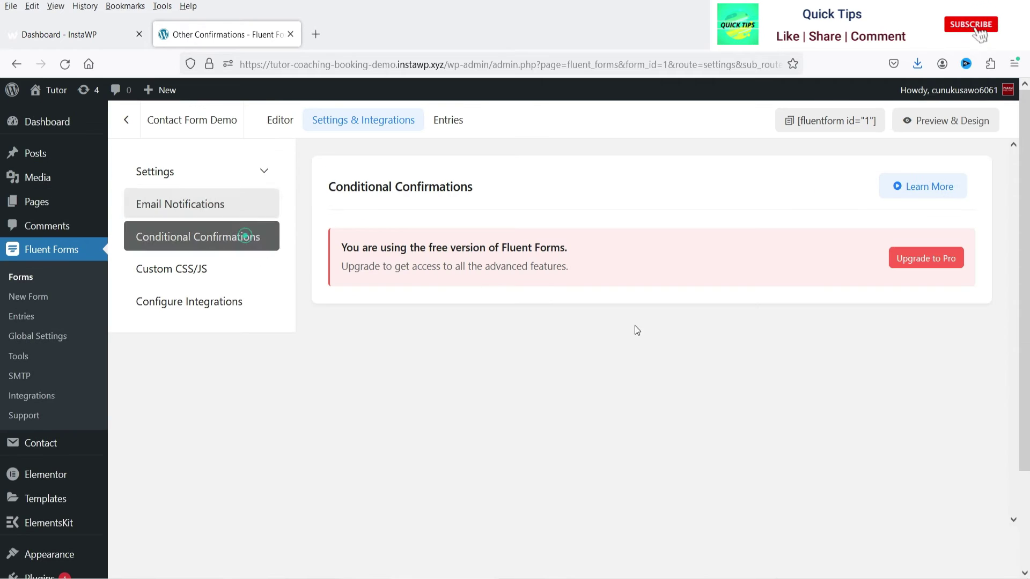
{"action": "left_click", "coordinate": [172, 270]}
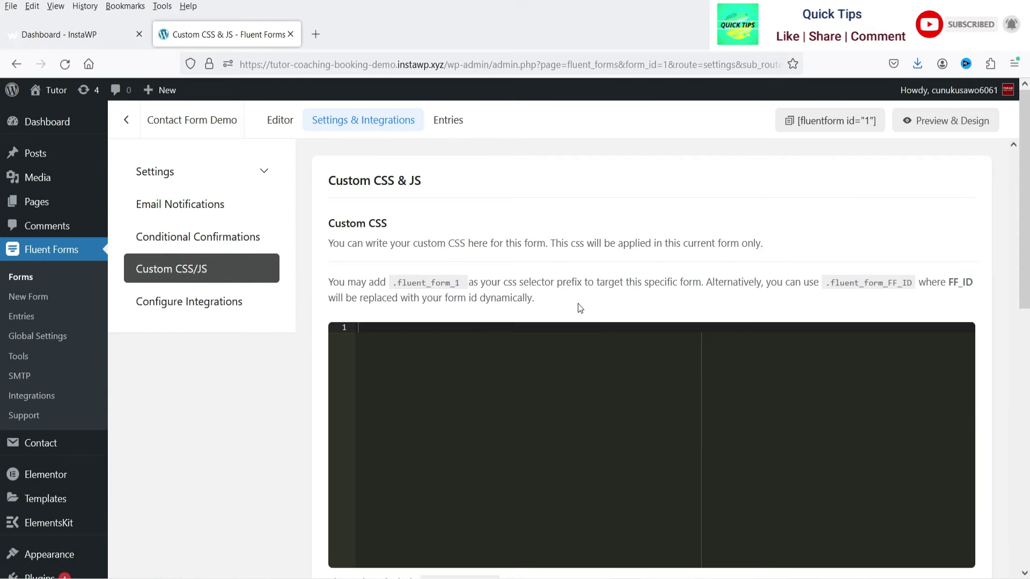
Step: View integrations and the empty Entries tab of Contact Form Demo, then return to Forms
{"action": "left_click", "coordinate": [204, 303]}
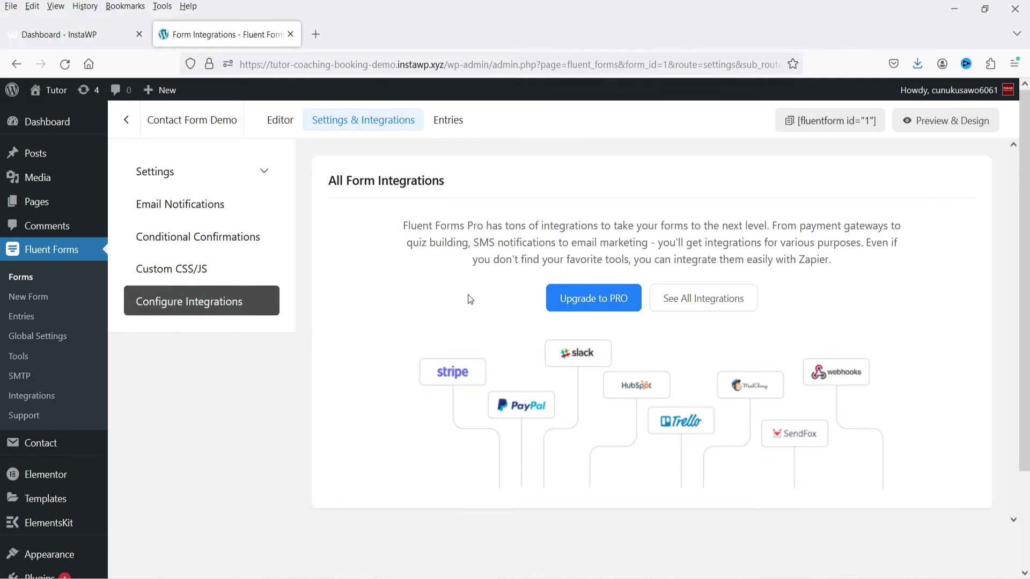
{"action": "scroll", "coordinate": [554, 321], "scroll_direction": "down", "scroll_amount": 2}
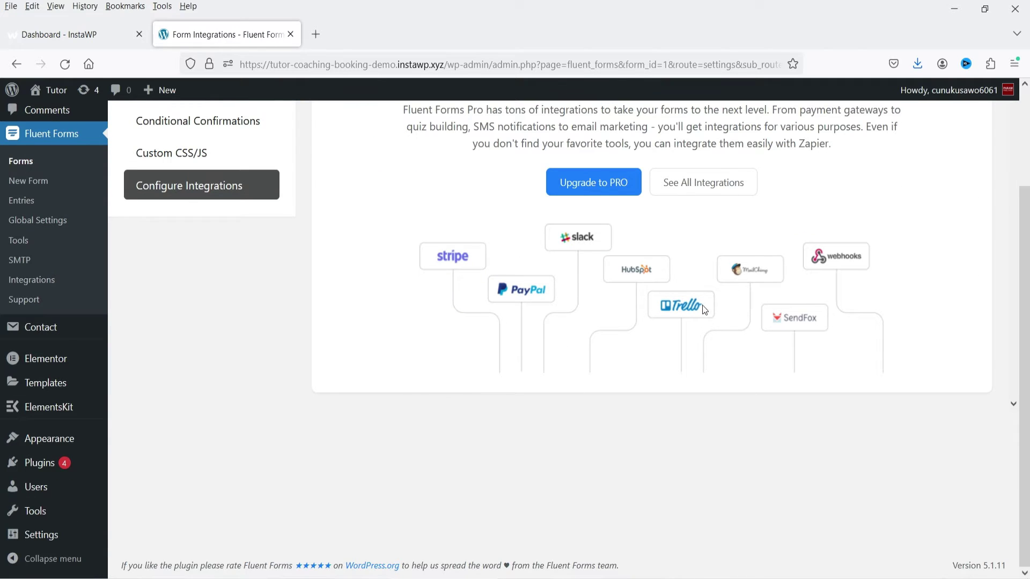
{"action": "scroll", "coordinate": [778, 374], "scroll_direction": "up", "scroll_amount": 2}
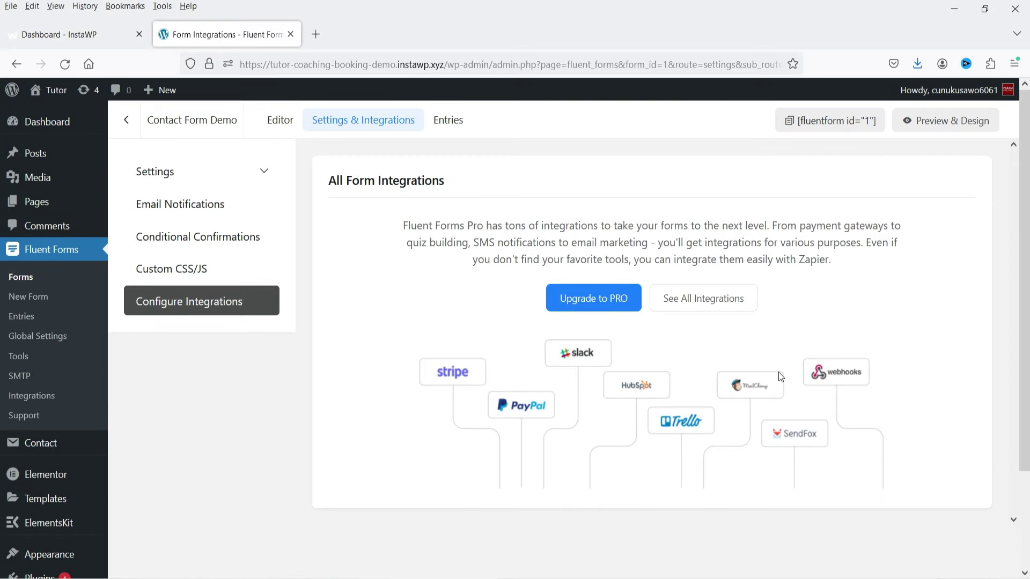
{"action": "left_click", "coordinate": [447, 124]}
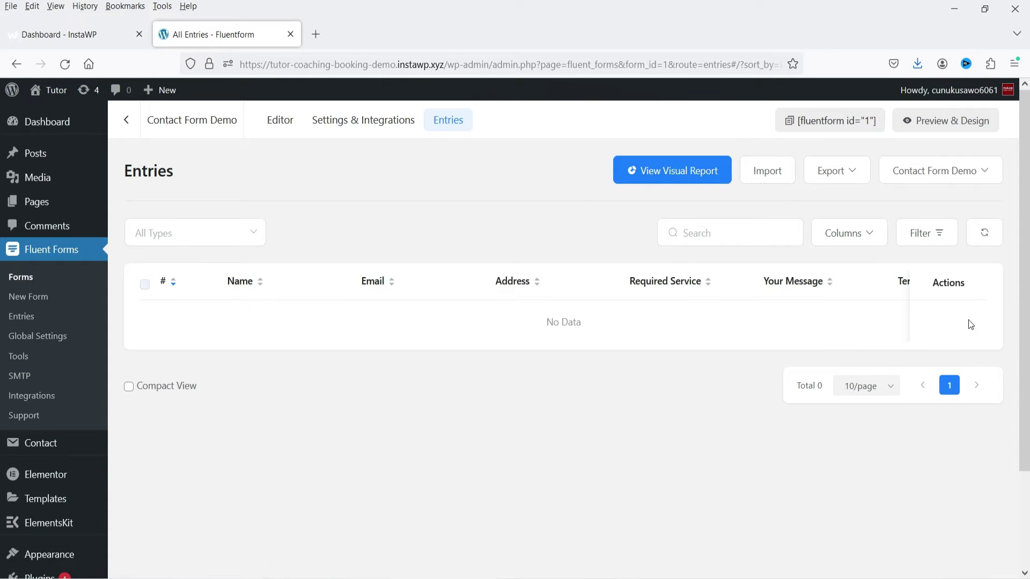
{"action": "left_click", "coordinate": [21, 277]}
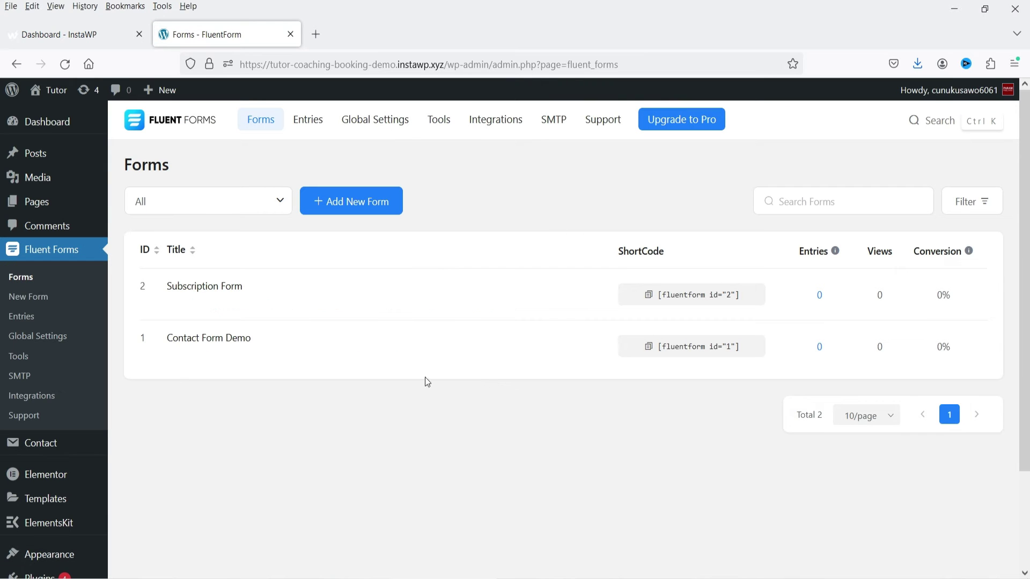
Step: Review the Security (reCAPTCHA), Managers, Double Opt-in and integration configuration global settings
{"action": "left_click", "coordinate": [376, 120]}
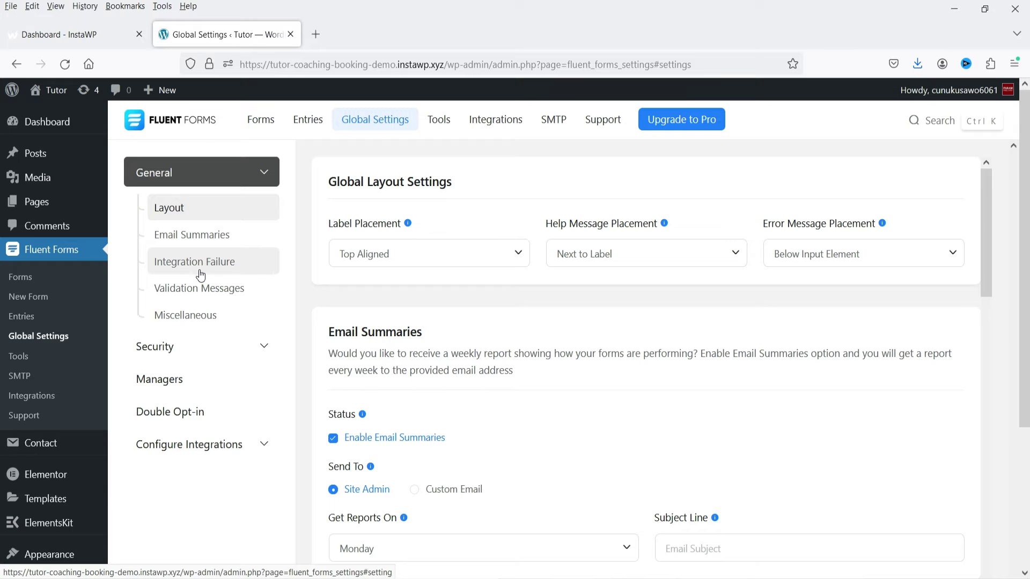
{"action": "left_click", "coordinate": [226, 351]}
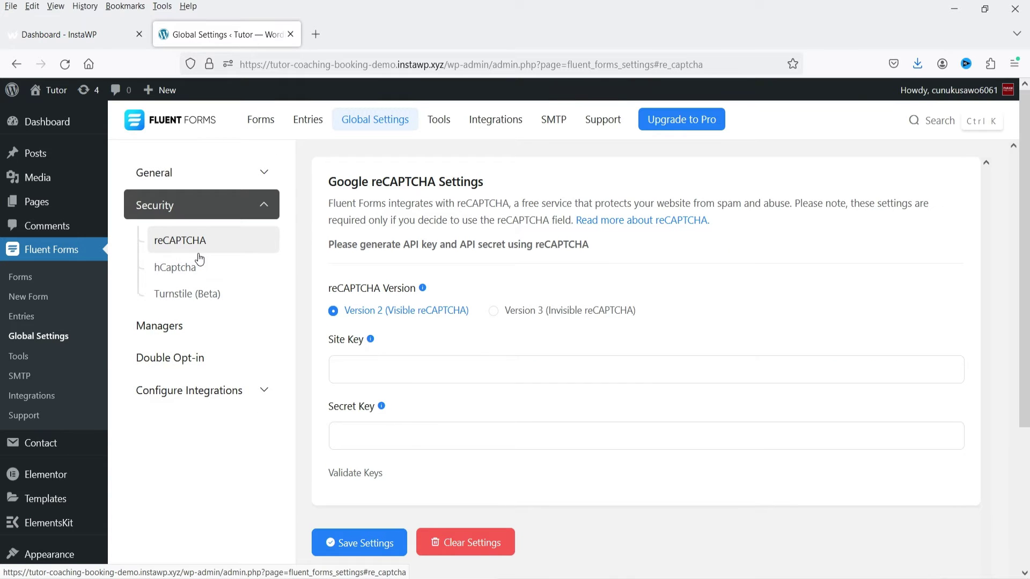
{"action": "left_click", "coordinate": [384, 370]}
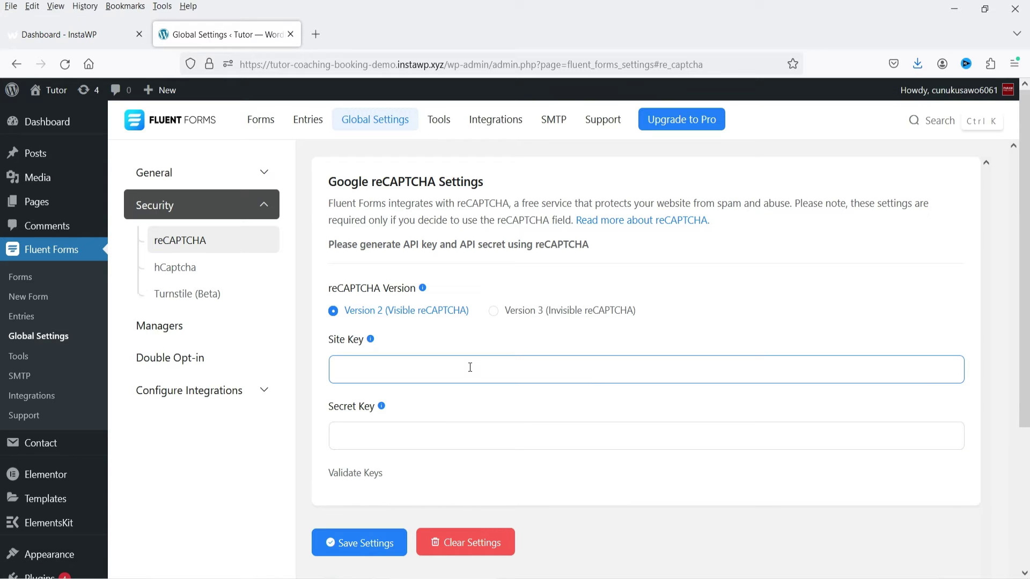
{"action": "left_click", "coordinate": [161, 328]}
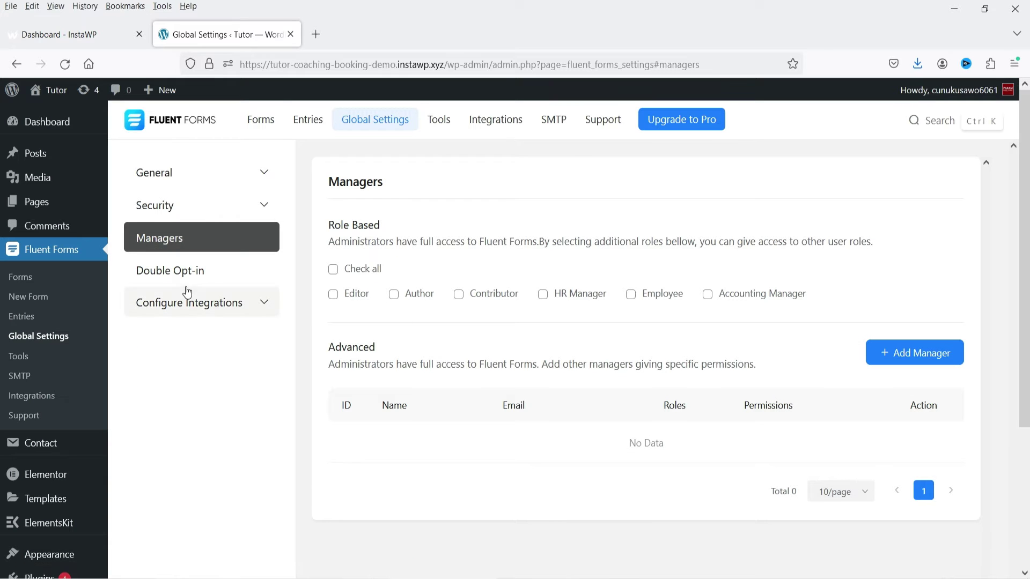
{"action": "left_click", "coordinate": [179, 271]}
{"action": "left_click", "coordinate": [207, 302]}
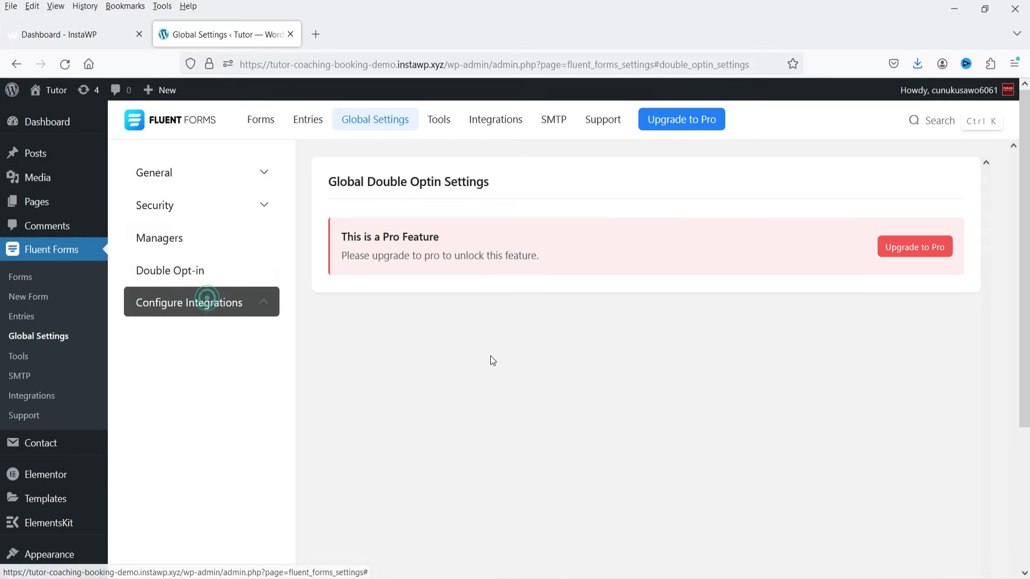
Step: Check the forms available for export in Tools, then show the Integrations modules list
{"action": "left_click", "coordinate": [454, 119]}
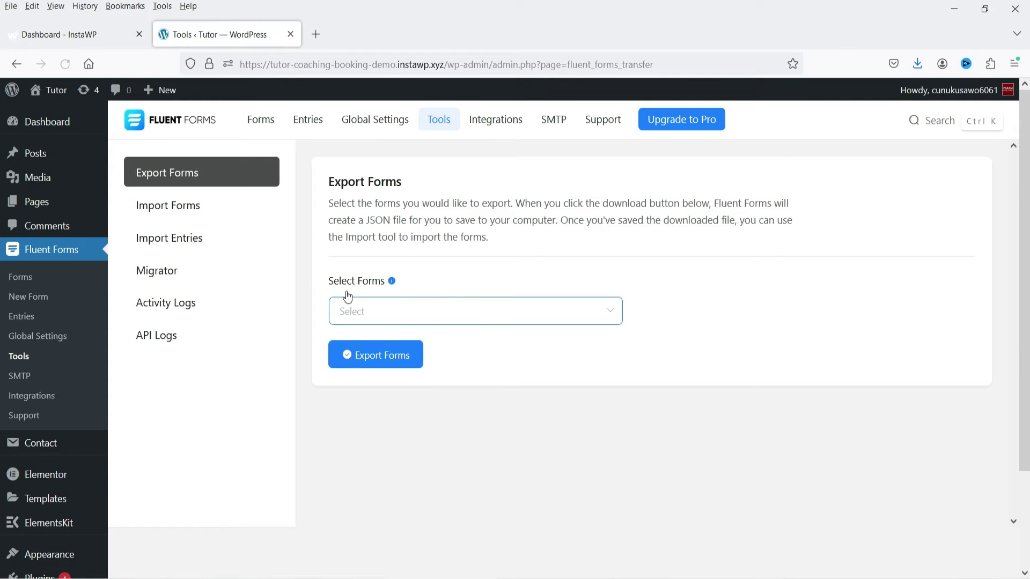
{"action": "left_click", "coordinate": [528, 312]}
{"action": "left_click", "coordinate": [527, 311]}
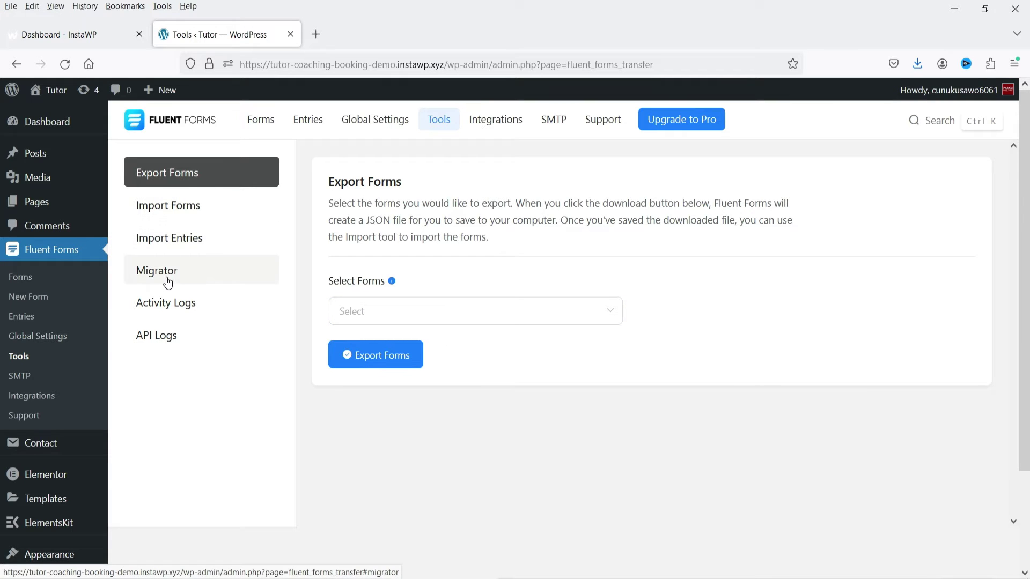
{"action": "left_click", "coordinate": [496, 120]}
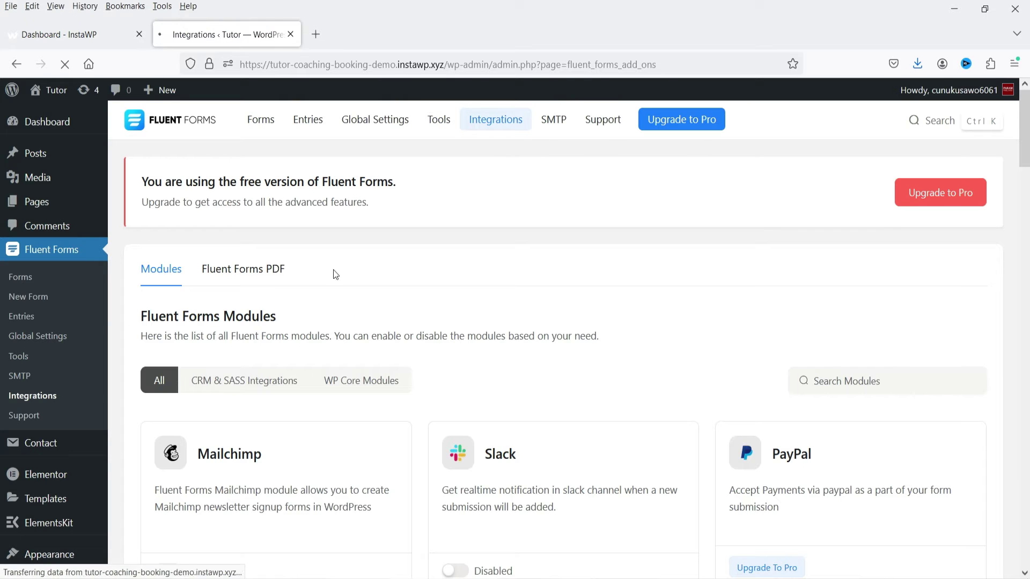
Step: Scroll the Integrations modules list through Stripe, Zapier, Google Sheet, Discord and other Pro modules
{"action": "scroll", "coordinate": [782, 324], "scroll_direction": "down", "scroll_amount": 2}
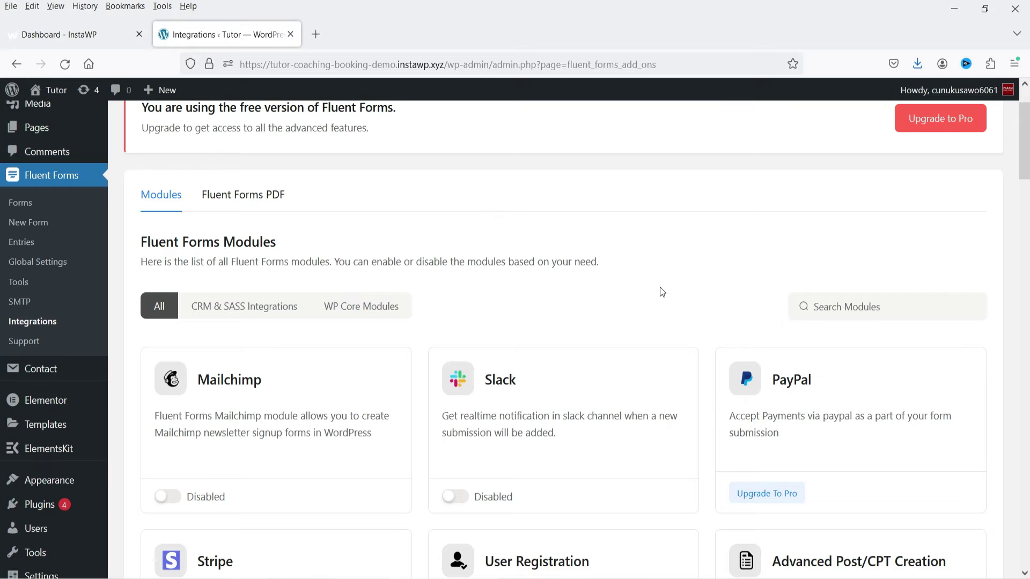
{"action": "scroll", "coordinate": [662, 289], "scroll_direction": "down", "scroll_amount": 4}
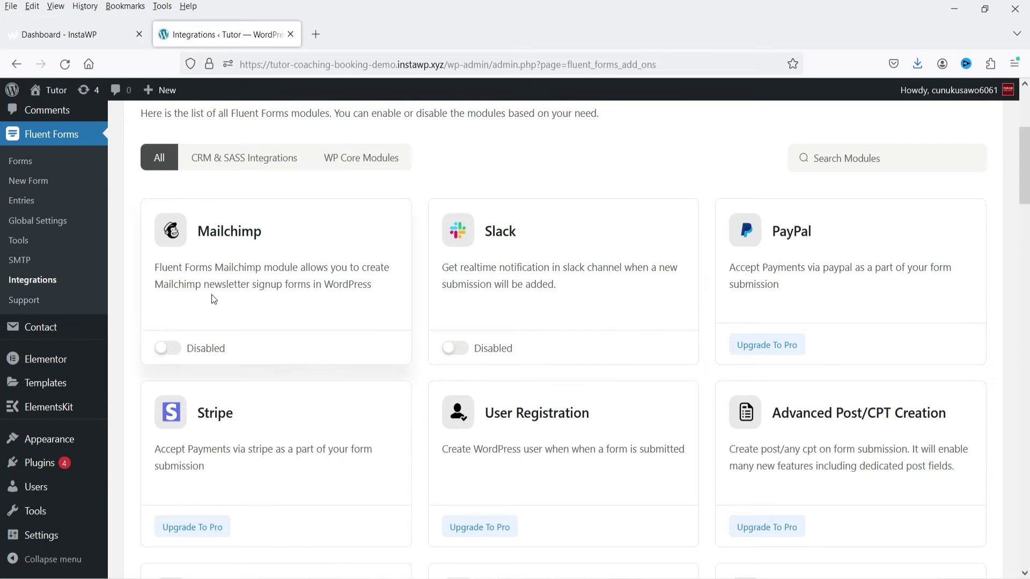
{"action": "scroll", "coordinate": [2, 299], "scroll_direction": "down", "scroll_amount": 6}
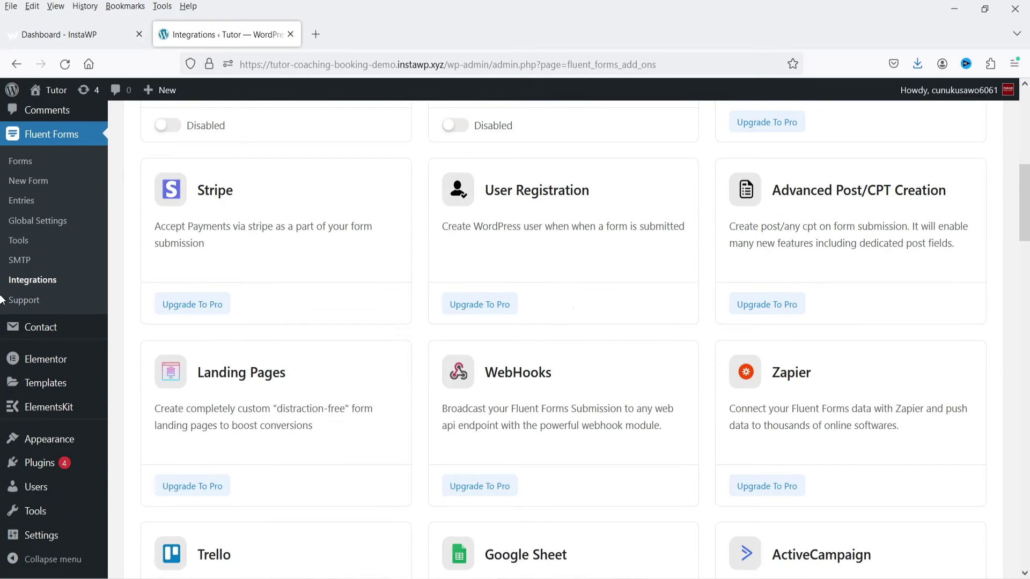
{"action": "scroll", "coordinate": [2, 299], "scroll_direction": "down", "scroll_amount": 6}
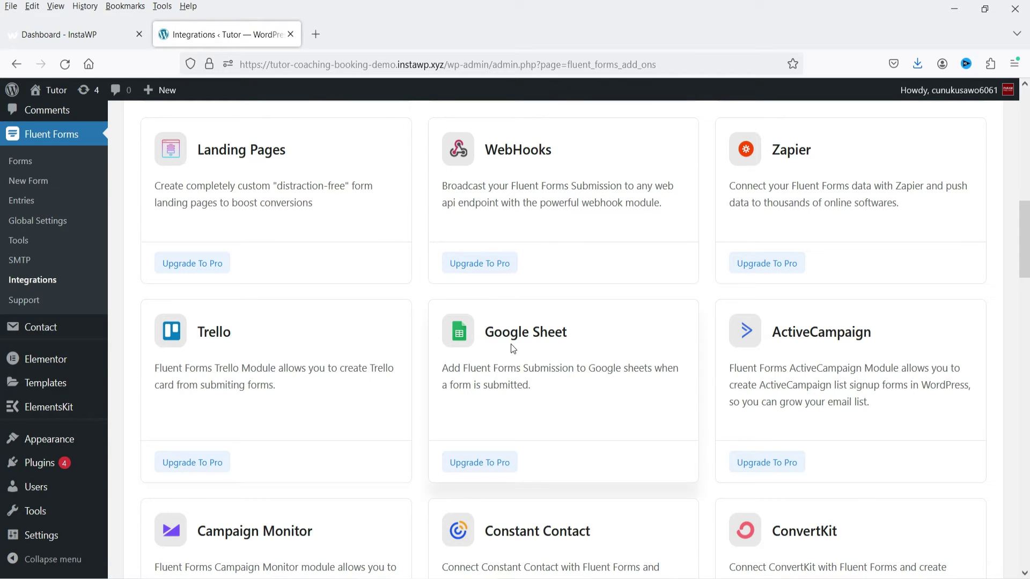
{"action": "scroll", "coordinate": [887, 346], "scroll_direction": "down", "scroll_amount": 3}
{"action": "scroll", "coordinate": [886, 345], "scroll_direction": "down", "scroll_amount": 8}
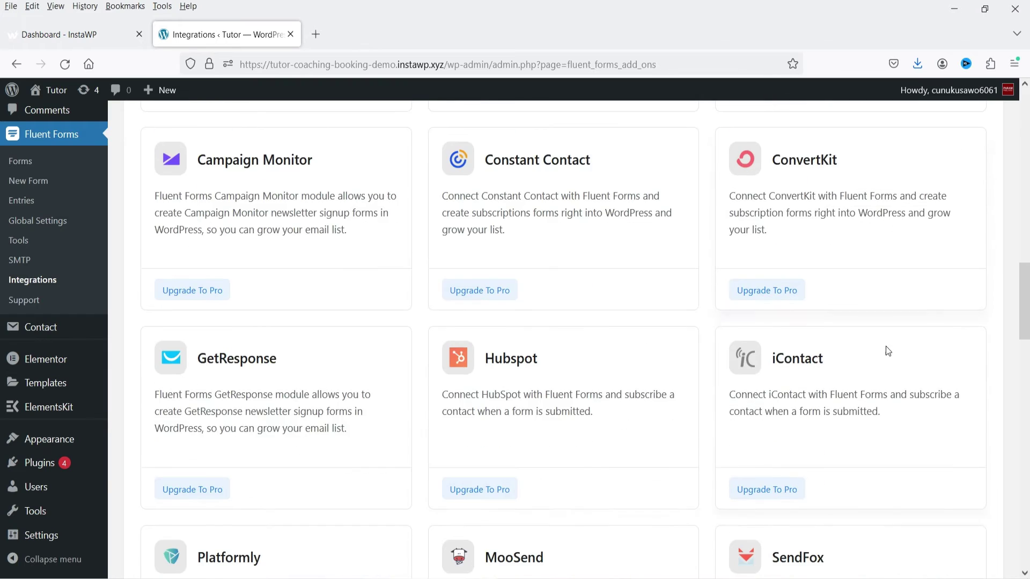
{"action": "scroll", "coordinate": [604, 349], "scroll_direction": "down", "scroll_amount": 3}
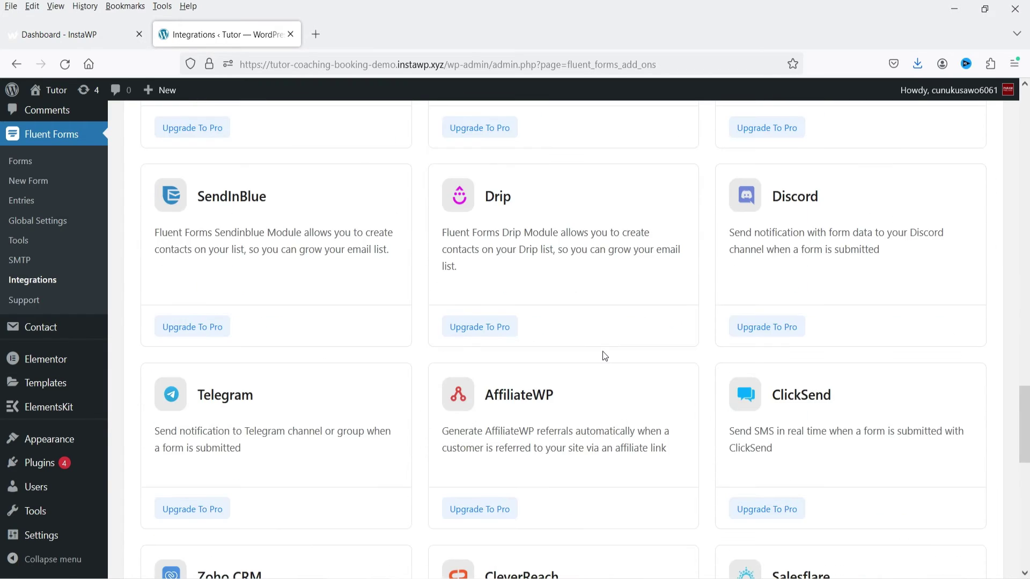
{"action": "scroll", "coordinate": [604, 354], "scroll_direction": "up", "scroll_amount": 20}
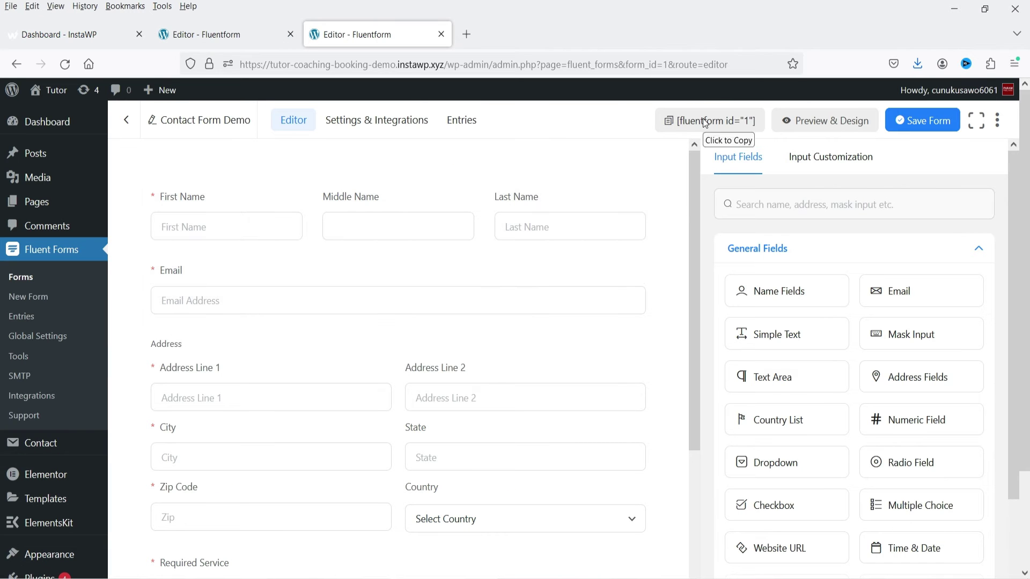
Step: Copy the Contact Form Demo shortcode and open the Sample Page for editing
{"action": "left_click", "coordinate": [705, 122]}
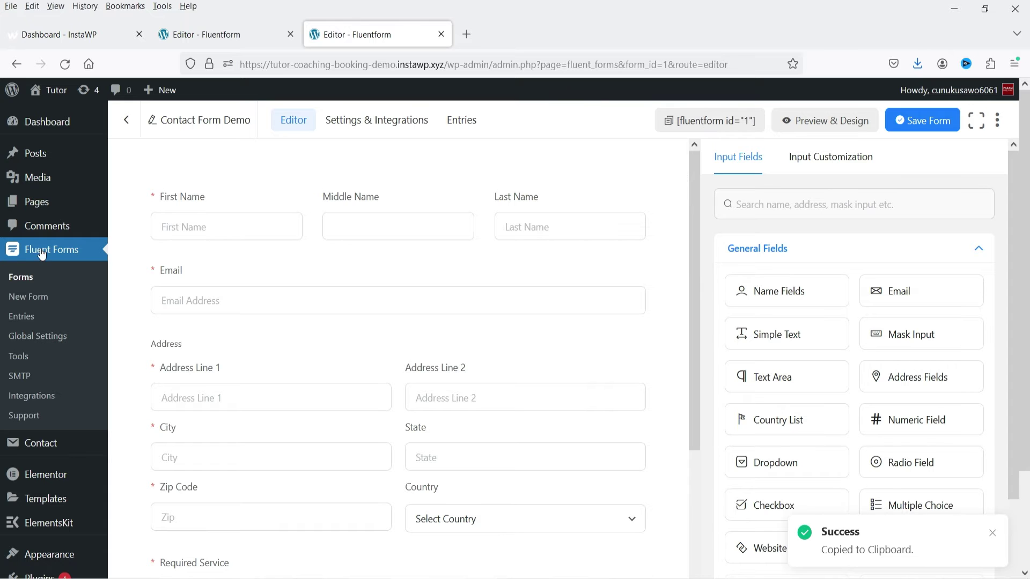
{"action": "mouse_move", "coordinate": [59, 207]}
{"action": "middle_click", "coordinate": [143, 203]}
{"action": "left_click", "coordinate": [523, 34]}
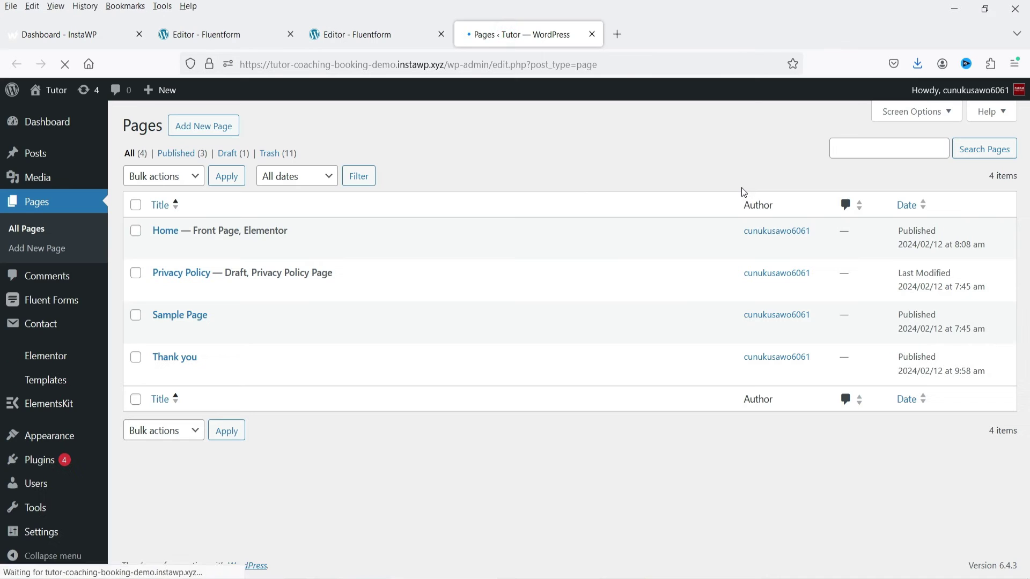
{"action": "middle_click", "coordinate": [160, 332]}
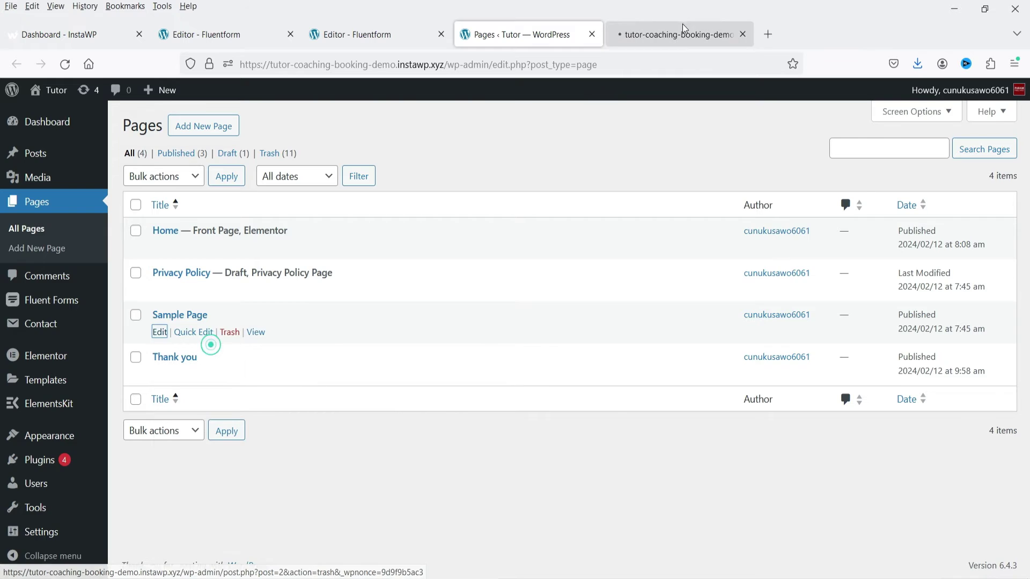
{"action": "left_click", "coordinate": [679, 34]}
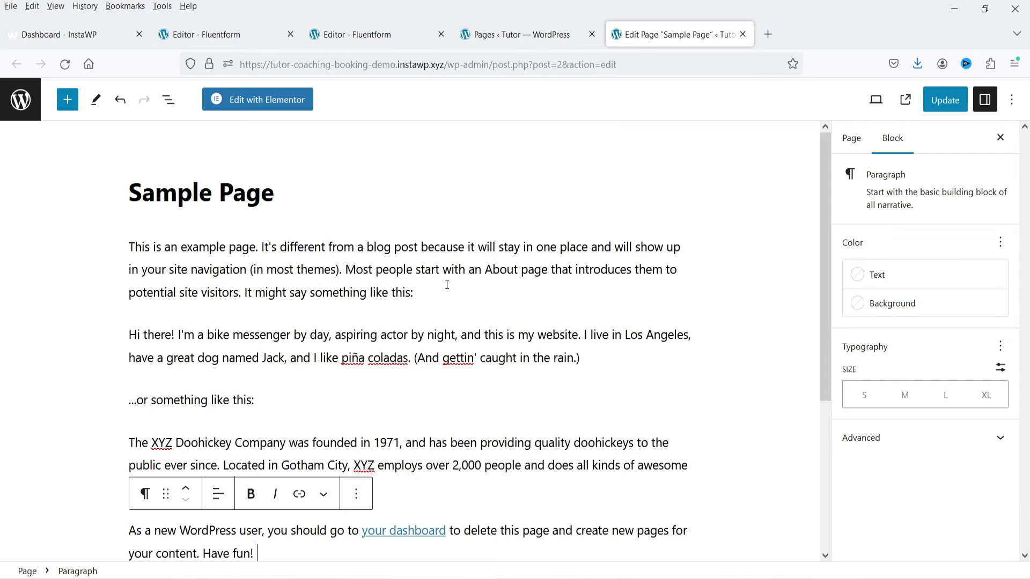
Step: Add a Shortcode block with [fluentform id="1"] at the page end and update the page
{"action": "scroll", "coordinate": [446, 285], "scroll_direction": "down", "scroll_amount": 4}
{"action": "key", "text": "Return"}
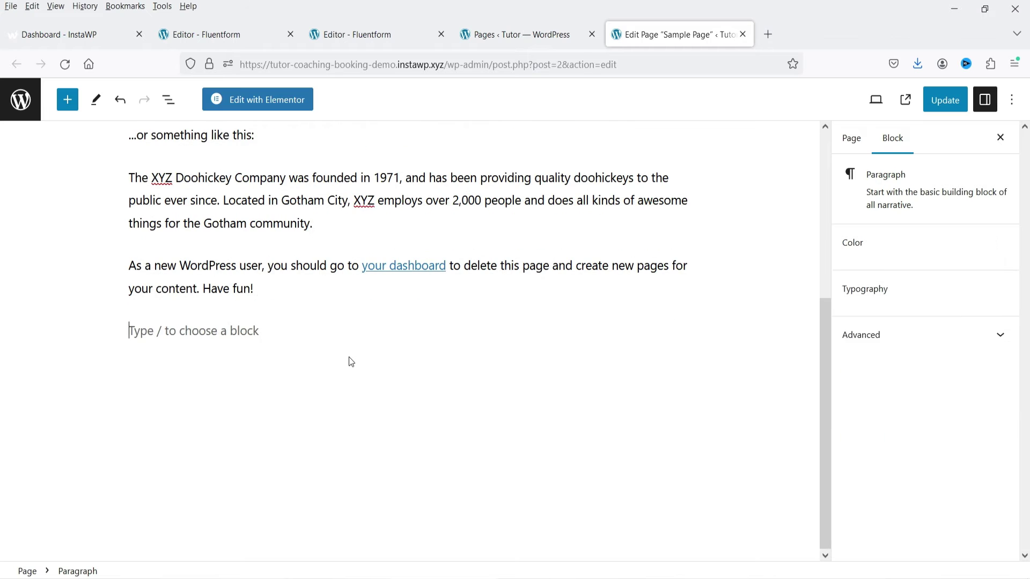
{"action": "left_click", "coordinate": [337, 326]}
{"action": "left_click", "coordinate": [683, 329]}
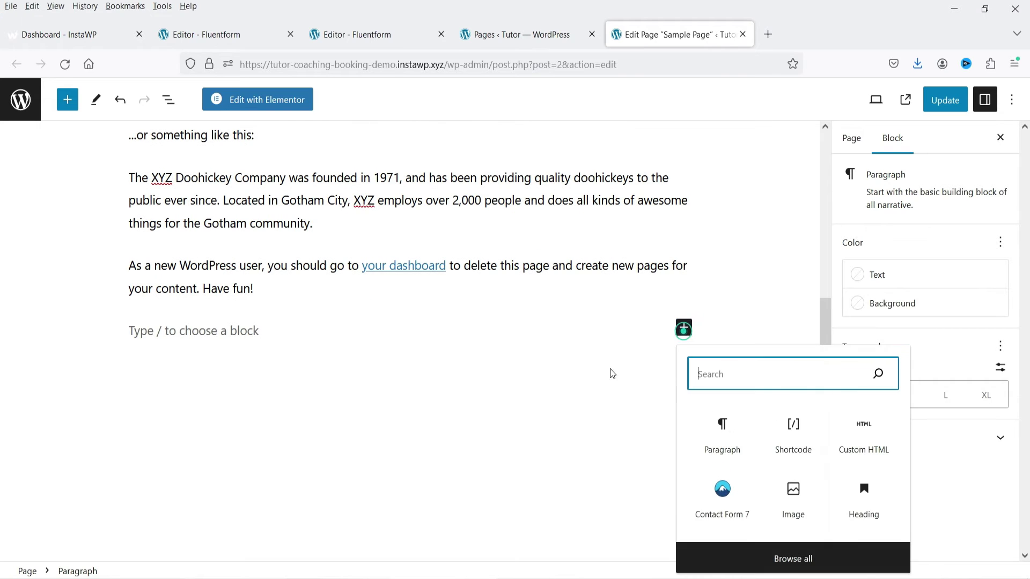
{"action": "left_click", "coordinate": [787, 434]}
{"action": "key", "text": "ctrl+v"}
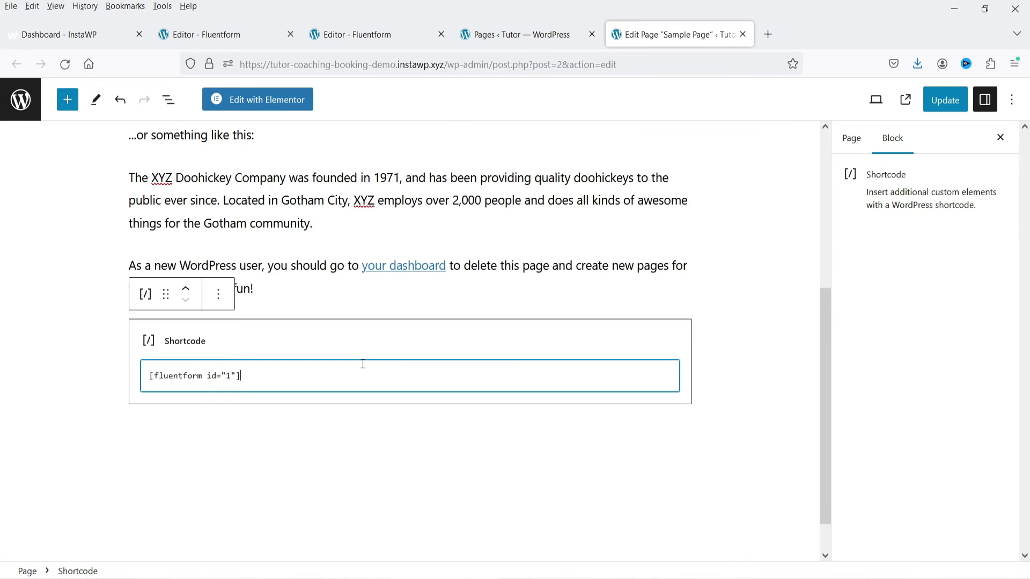
{"action": "left_click", "coordinate": [945, 101]}
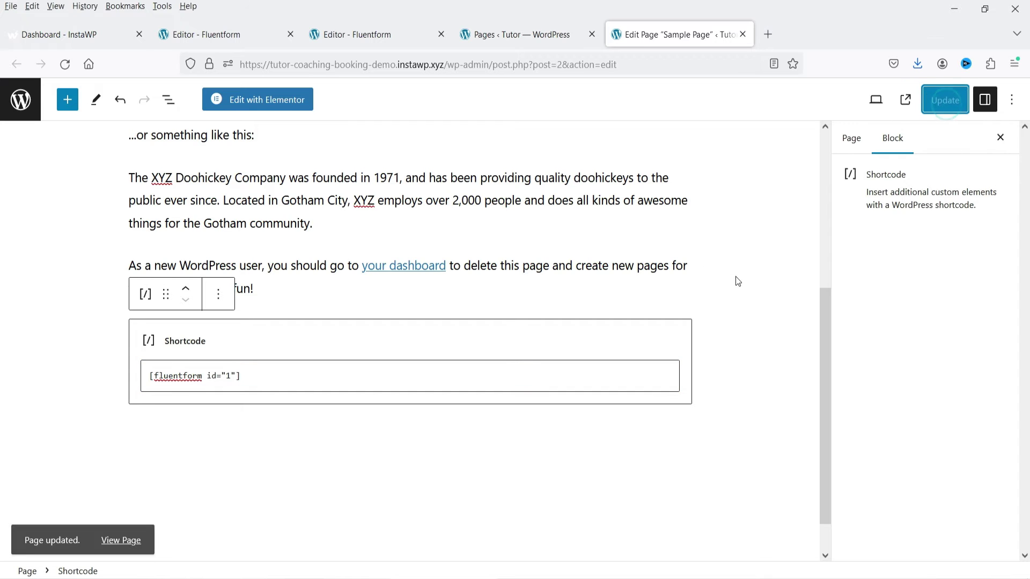
Step: Open the live Sample Page in a new tab
{"action": "right_click", "coordinate": [122, 537]}
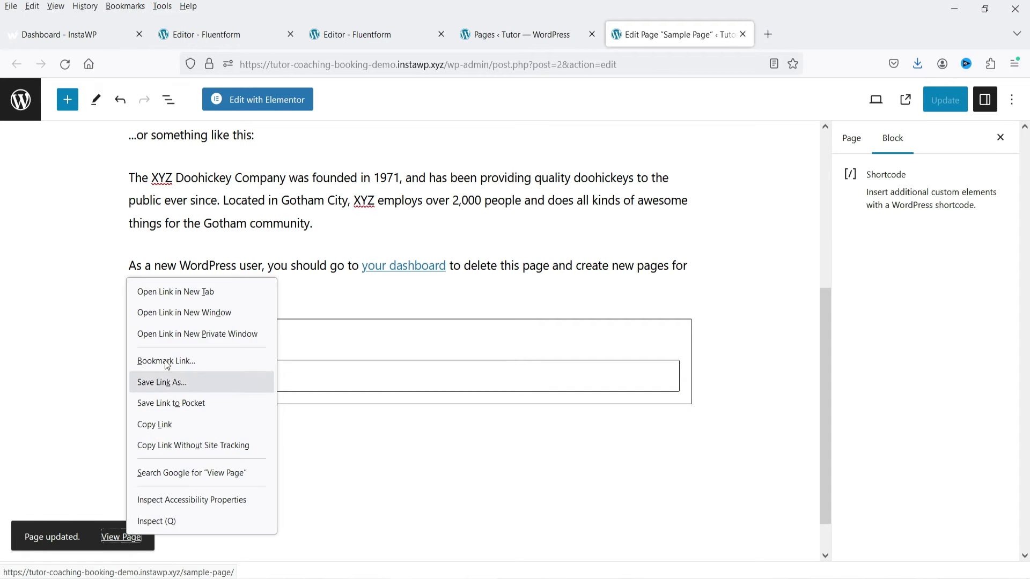
{"action": "left_click", "coordinate": [168, 293]}
{"action": "left_click", "coordinate": [777, 28]}
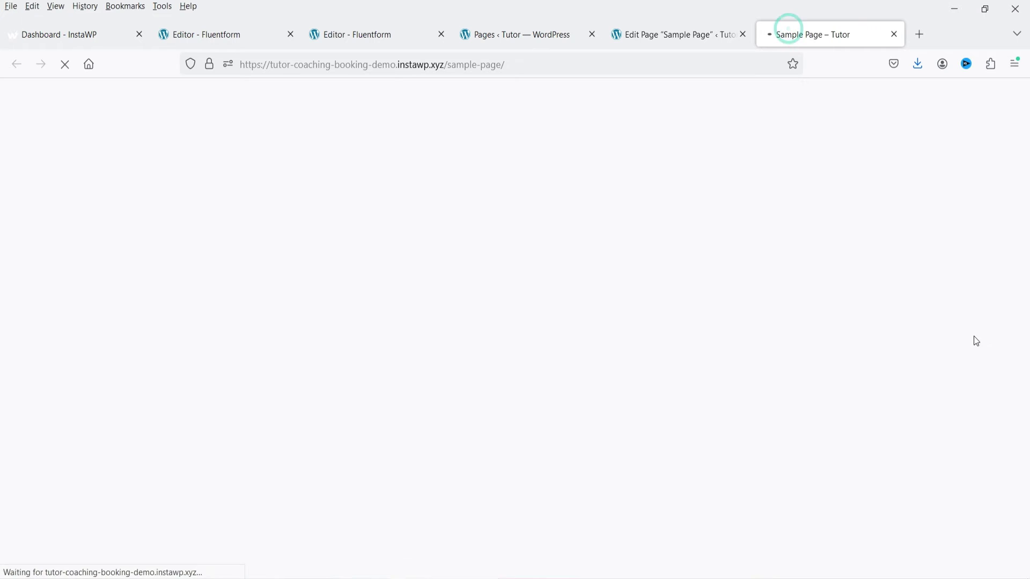
Step: Reload and scroll the live Sample Page to check the form, then return to the editor
{"action": "scroll", "coordinate": [991, 292], "scroll_direction": "down", "scroll_amount": 4}
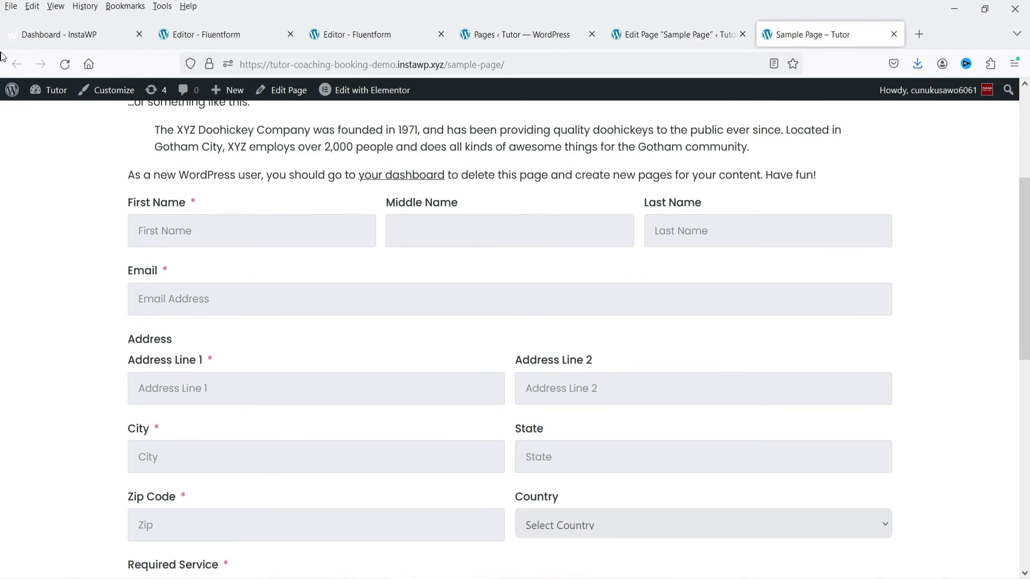
{"action": "left_click", "coordinate": [65, 64]}
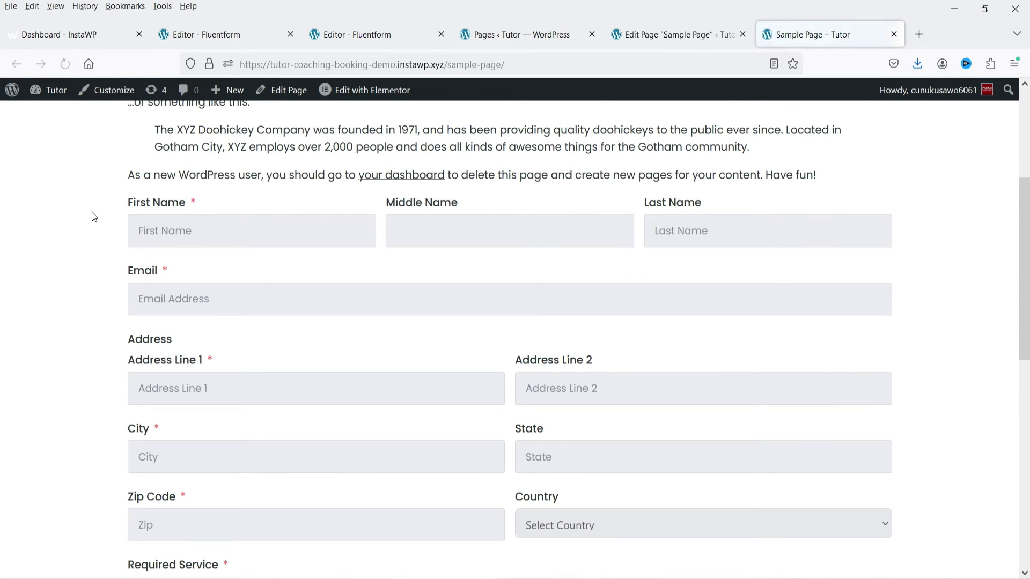
{"action": "scroll", "coordinate": [726, 325], "scroll_direction": "down", "scroll_amount": 5}
{"action": "scroll", "coordinate": [630, 296], "scroll_direction": "up", "scroll_amount": 7}
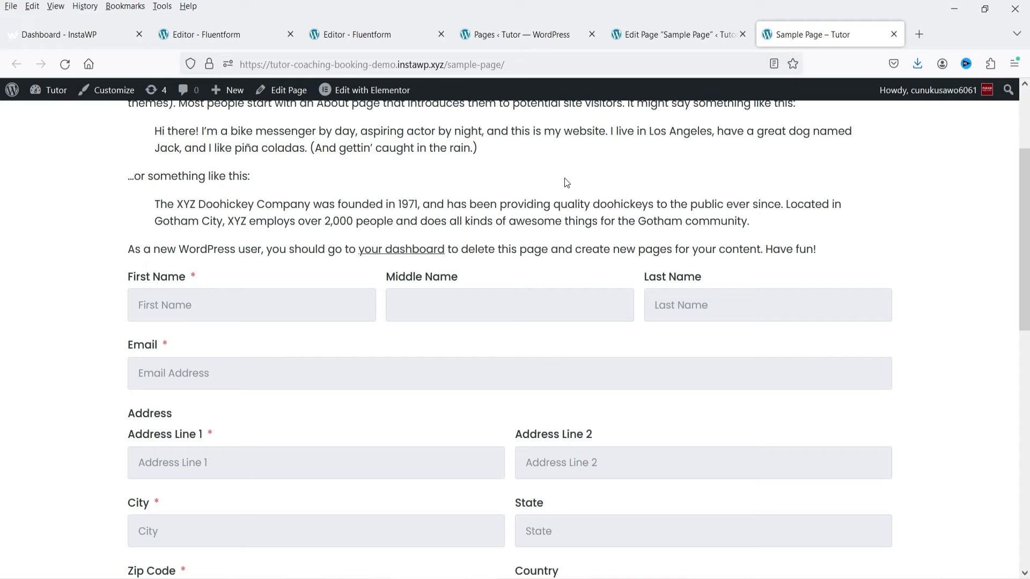
{"action": "left_click", "coordinate": [227, 34]}
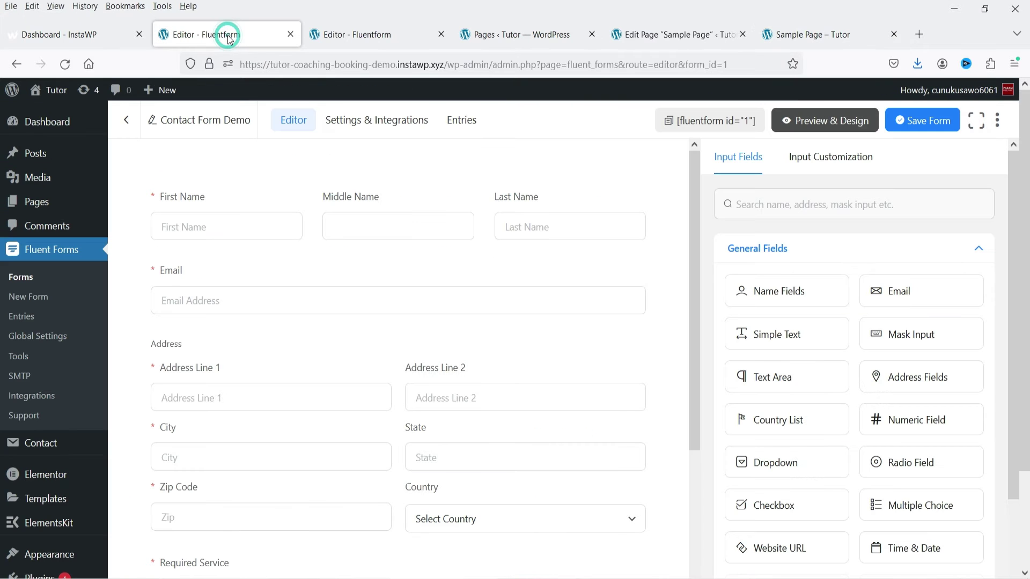
Step: Upload fluentformpro.zip as a new plugin, install it and activate it
{"action": "scroll", "coordinate": [134, 321], "scroll_direction": "down", "scroll_amount": 2}
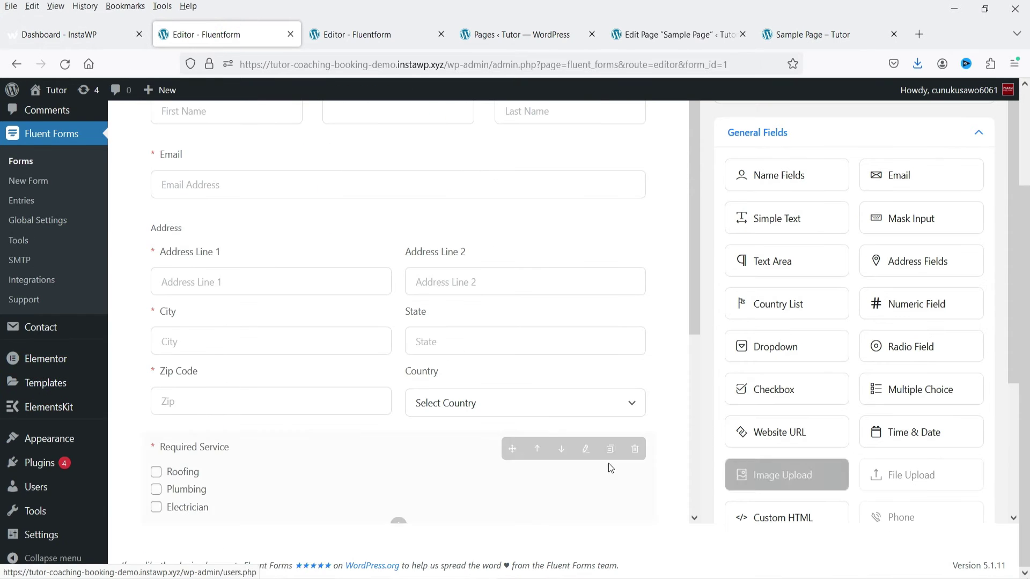
{"action": "mouse_move", "coordinate": [58, 473]}
{"action": "left_click", "coordinate": [141, 485]}
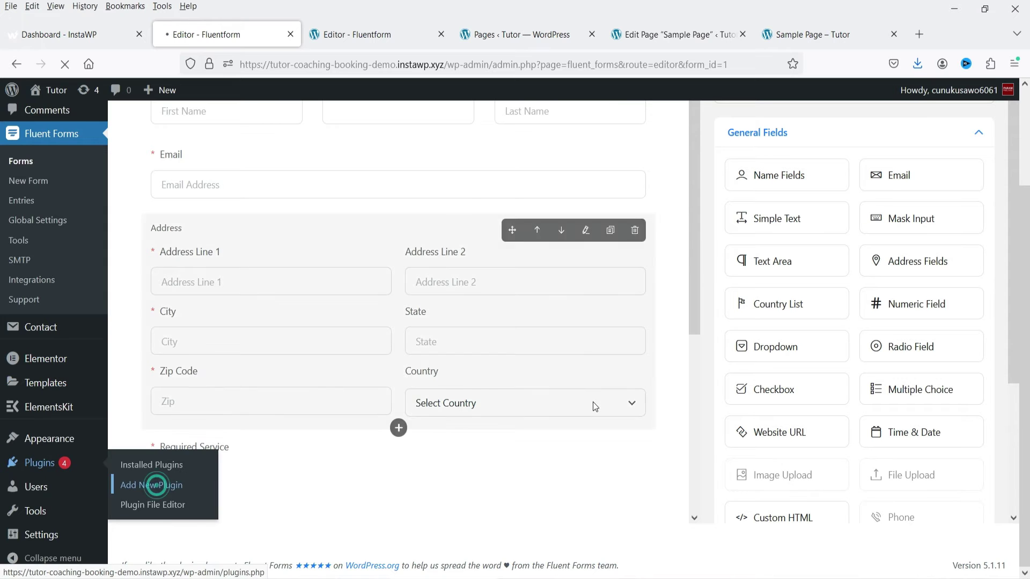
{"action": "left_click", "coordinate": [262, 129]}
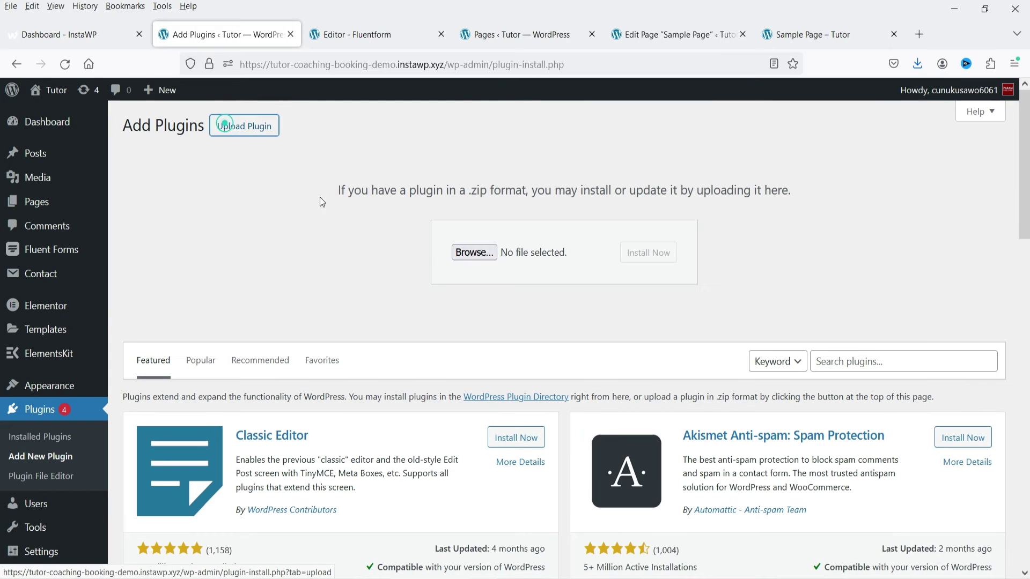
{"action": "left_click", "coordinate": [474, 253]}
{"action": "double_click", "coordinate": [319, 129]}
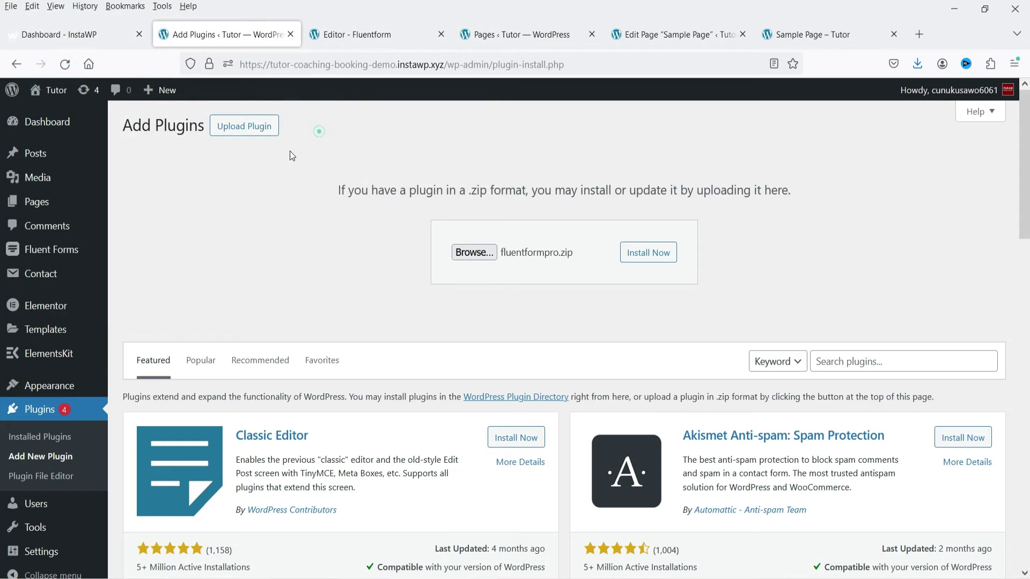
{"action": "left_click", "coordinate": [649, 253]}
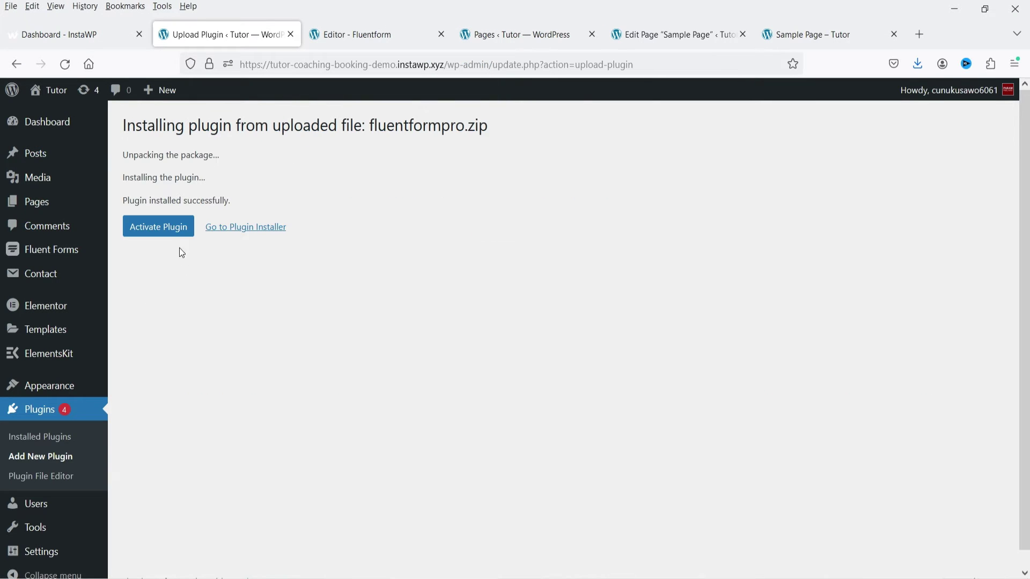
{"action": "left_click", "coordinate": [170, 224]}
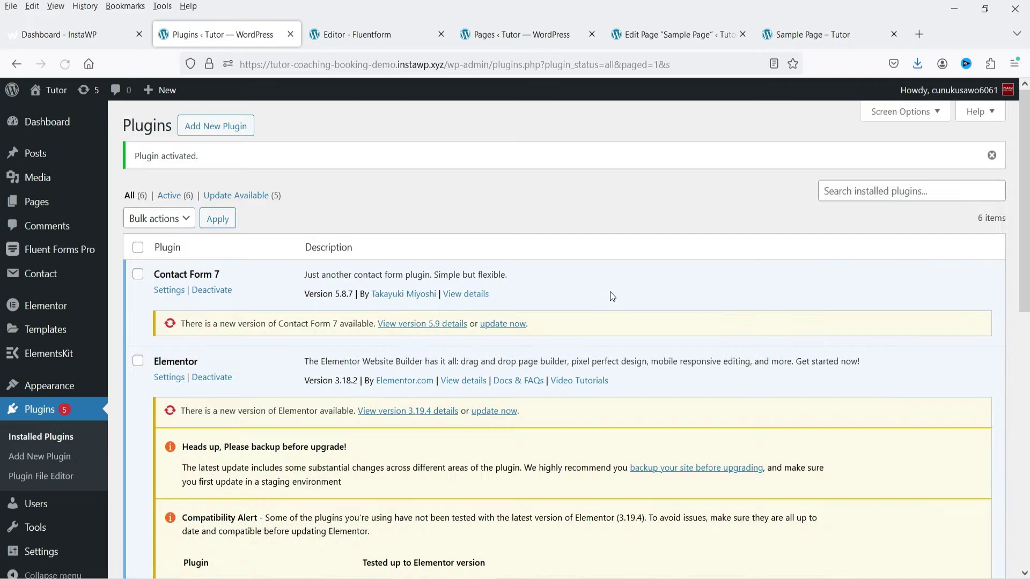
Step: Open the Fluent Forms Pro Forms list and close the extra browser tabs
{"action": "left_click", "coordinate": [56, 249]}
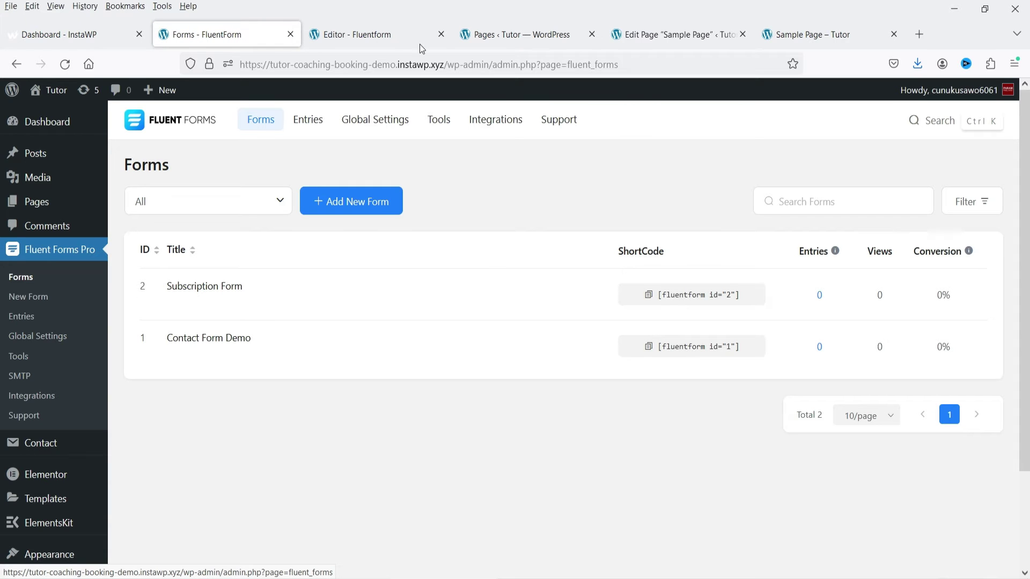
{"action": "left_click", "coordinate": [441, 35]}
{"action": "left_click", "coordinate": [441, 35]}
{"action": "left_click", "coordinate": [441, 35]}
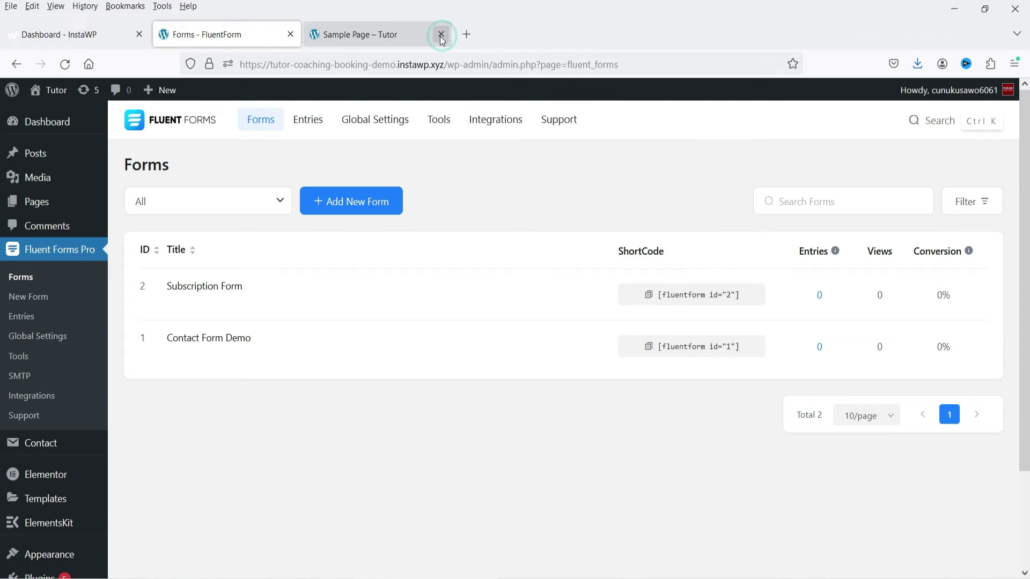
{"action": "left_click", "coordinate": [385, 38]}
{"action": "left_click", "coordinate": [238, 34]}
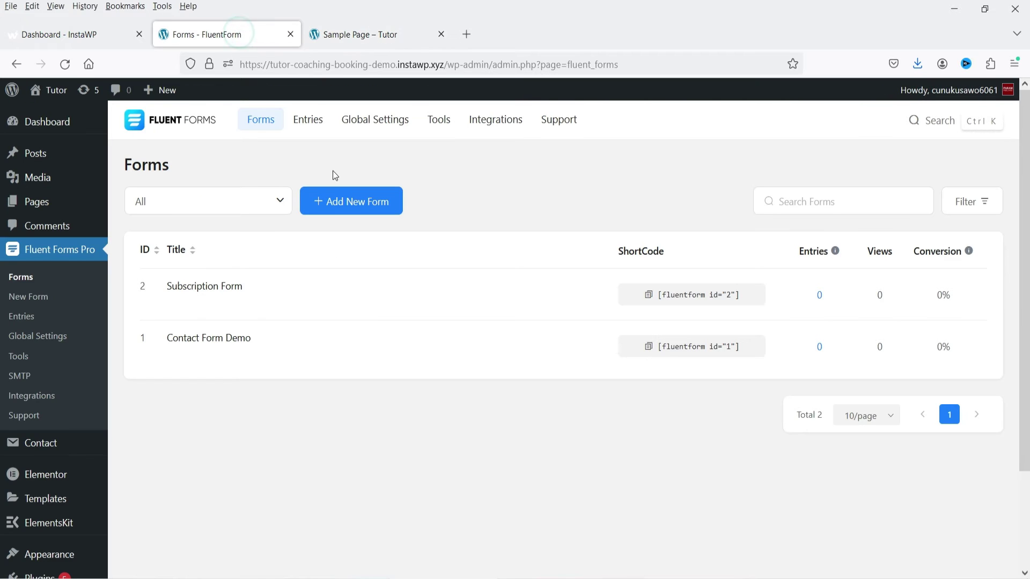
Step: Open Contact Form Demo and drag a Phone/Mobile field between Email and Address
{"action": "left_click", "coordinate": [172, 356]}
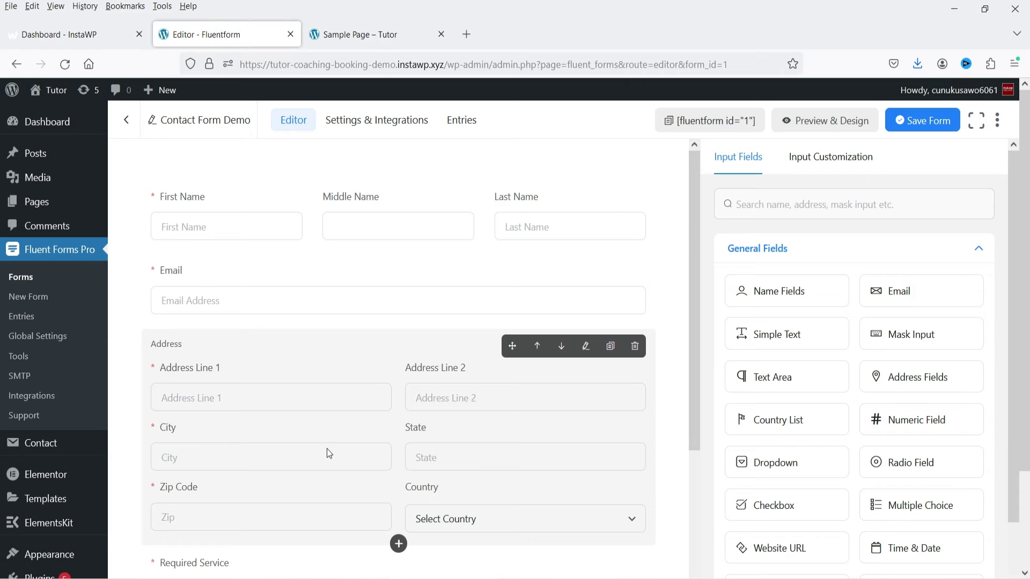
{"action": "scroll", "coordinate": [494, 276], "scroll_direction": "down", "scroll_amount": 3}
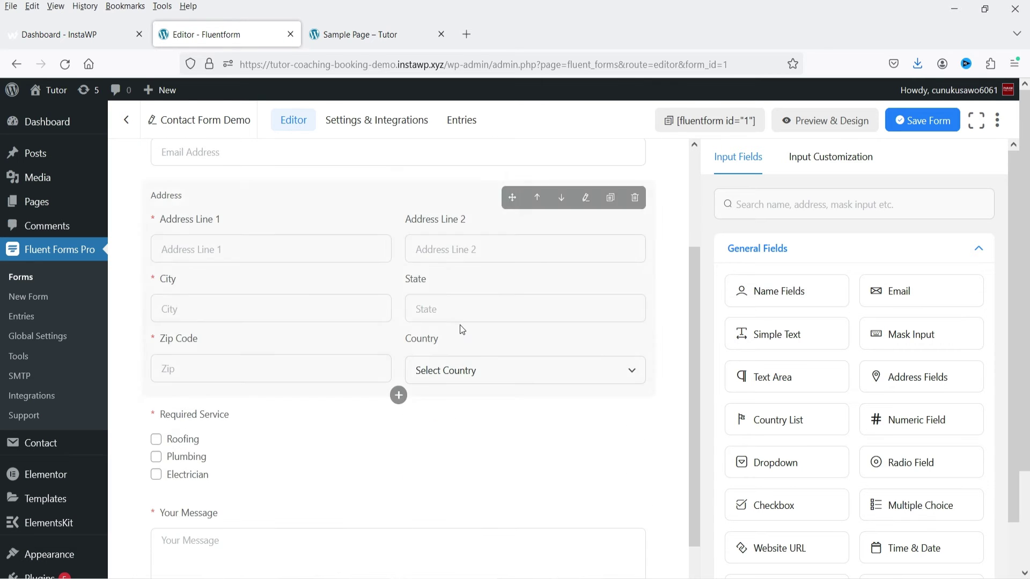
{"action": "scroll", "coordinate": [460, 329], "scroll_direction": "up", "scroll_amount": 3}
{"action": "scroll", "coordinate": [874, 311], "scroll_direction": "down", "scroll_amount": 5}
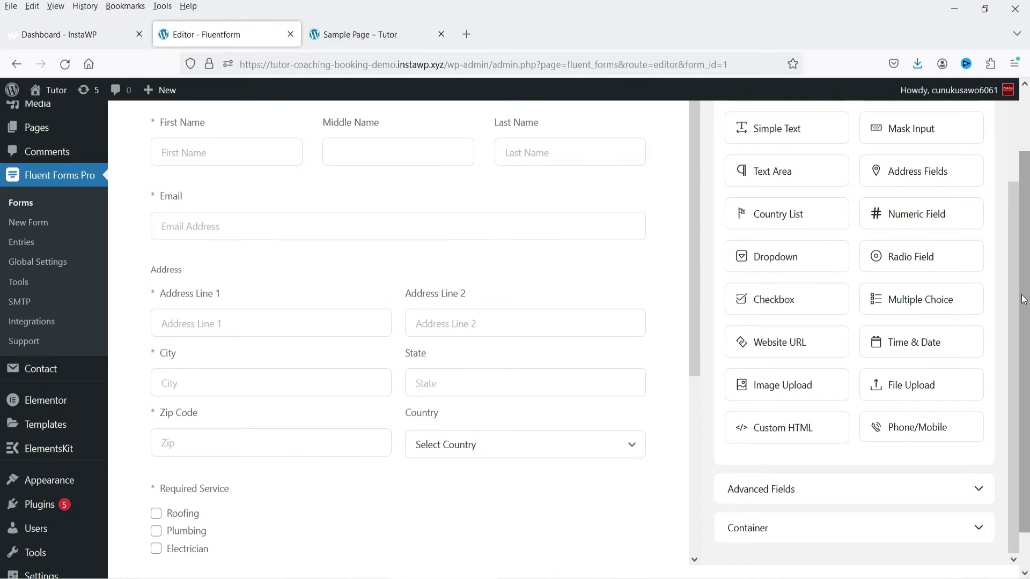
{"action": "left_click_drag", "start_coordinate": [930, 427], "coordinate": [375, 290]}
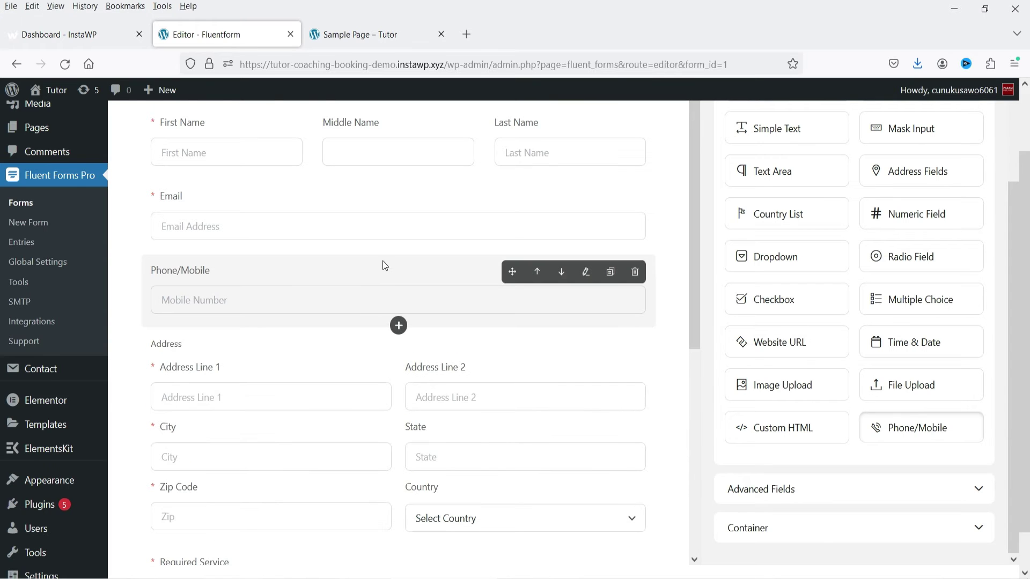
Step: Make the phone field required with phone number validation, leaving the default country unchanged
{"action": "left_click", "coordinate": [382, 264]}
{"action": "scroll", "coordinate": [879, 349], "scroll_direction": "down", "scroll_amount": 3}
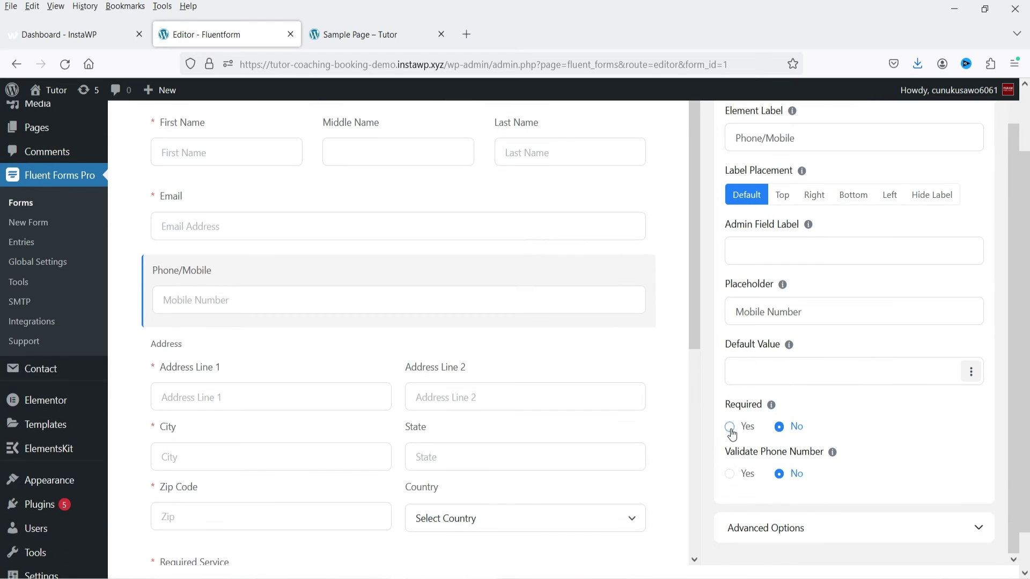
{"action": "left_click", "coordinate": [730, 426]}
{"action": "scroll", "coordinate": [774, 456], "scroll_direction": "down", "scroll_amount": 2}
{"action": "left_click", "coordinate": [732, 474]}
{"action": "scroll", "coordinate": [878, 402], "scroll_direction": "down", "scroll_amount": 5}
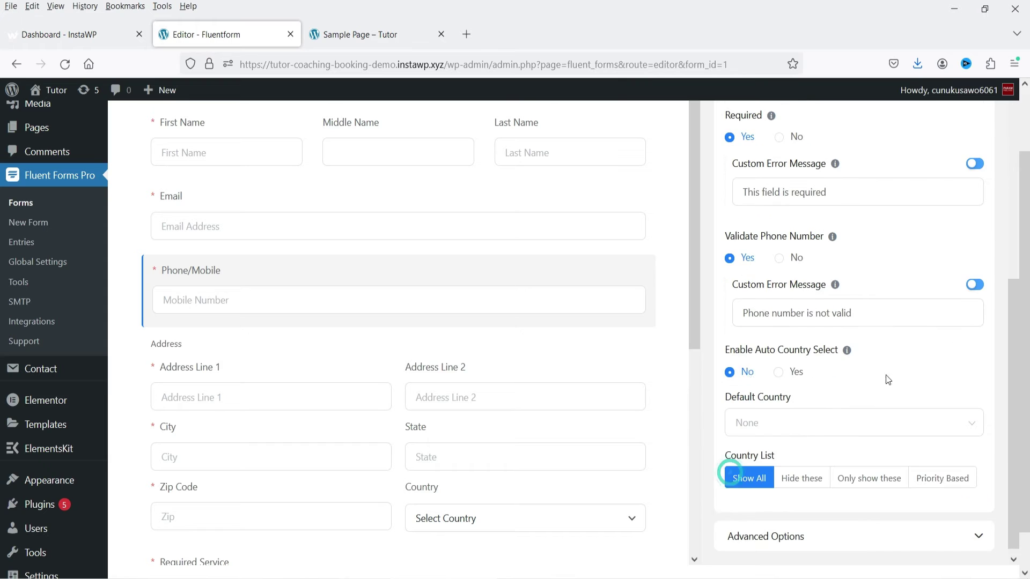
{"action": "left_click", "coordinate": [795, 425]}
{"action": "left_click", "coordinate": [795, 422]}
{"action": "scroll", "coordinate": [864, 468], "scroll_direction": "up", "scroll_amount": 10}
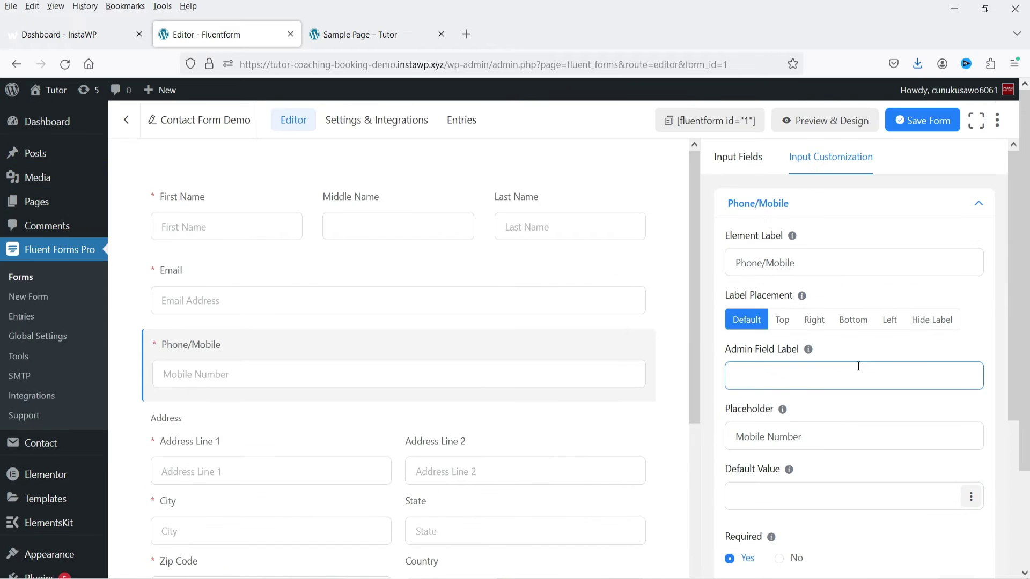
{"action": "scroll", "coordinate": [806, 345], "scroll_direction": "down", "scroll_amount": 6}
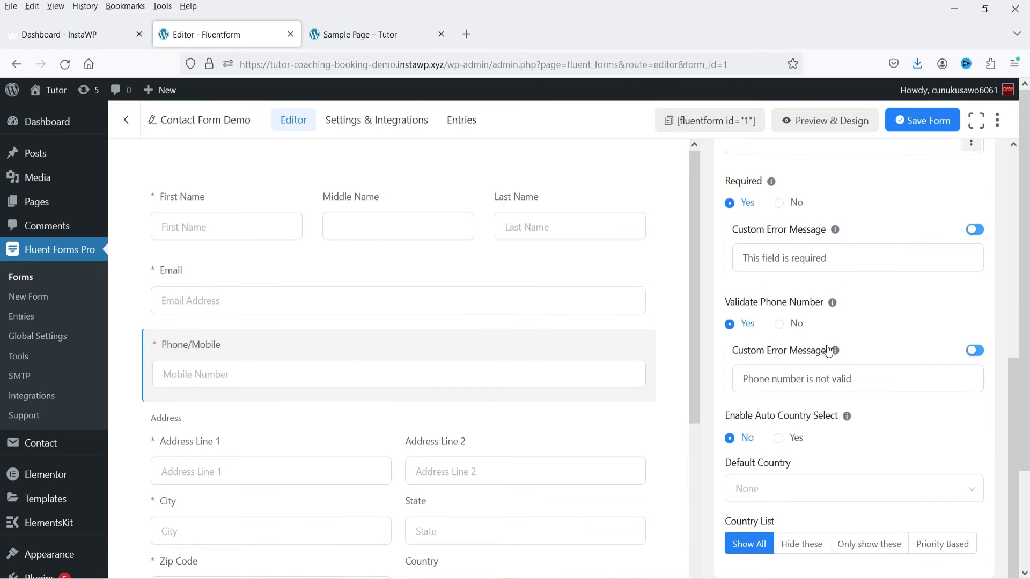
Step: Browse the advanced field types, then save the Contact Form Demo form
{"action": "left_click", "coordinate": [738, 157]}
{"action": "scroll", "coordinate": [847, 279], "scroll_direction": "down", "scroll_amount": 5}
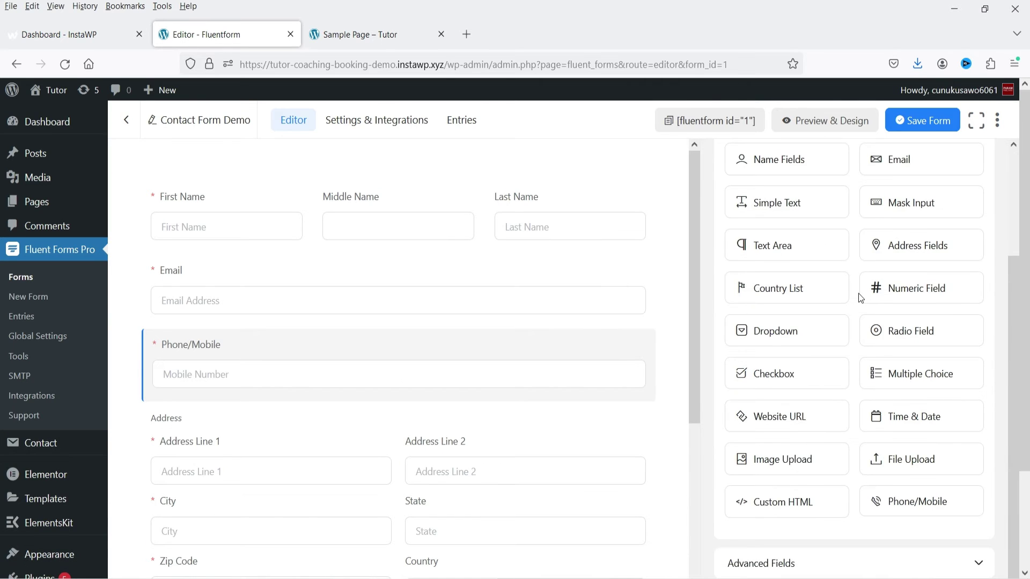
{"action": "left_click", "coordinate": [820, 445]}
{"action": "scroll", "coordinate": [939, 419], "scroll_direction": "down", "scroll_amount": 2}
{"action": "scroll", "coordinate": [951, 332], "scroll_direction": "up", "scroll_amount": 2}
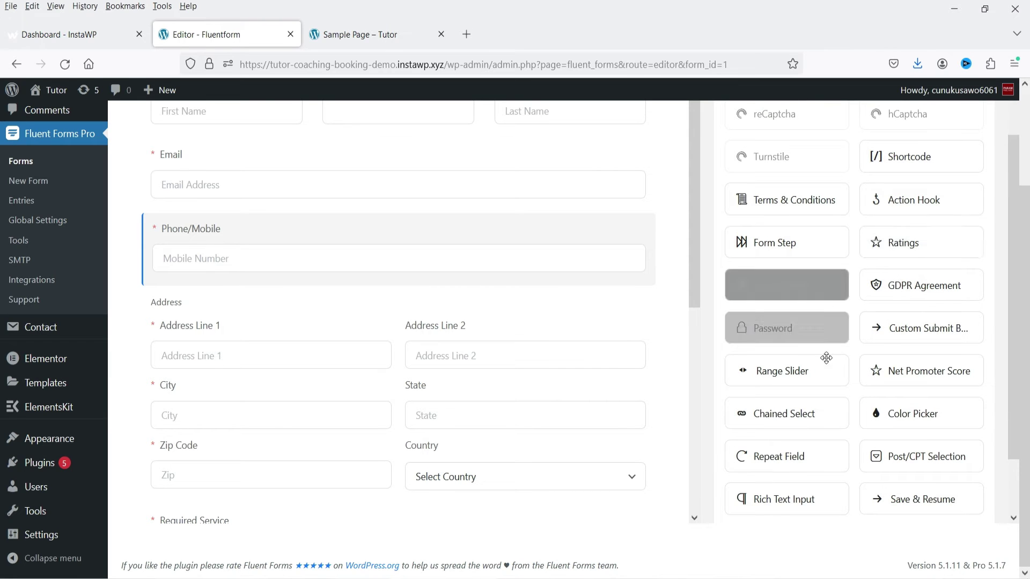
{"action": "scroll", "coordinate": [825, 358], "scroll_direction": "up", "scroll_amount": 3}
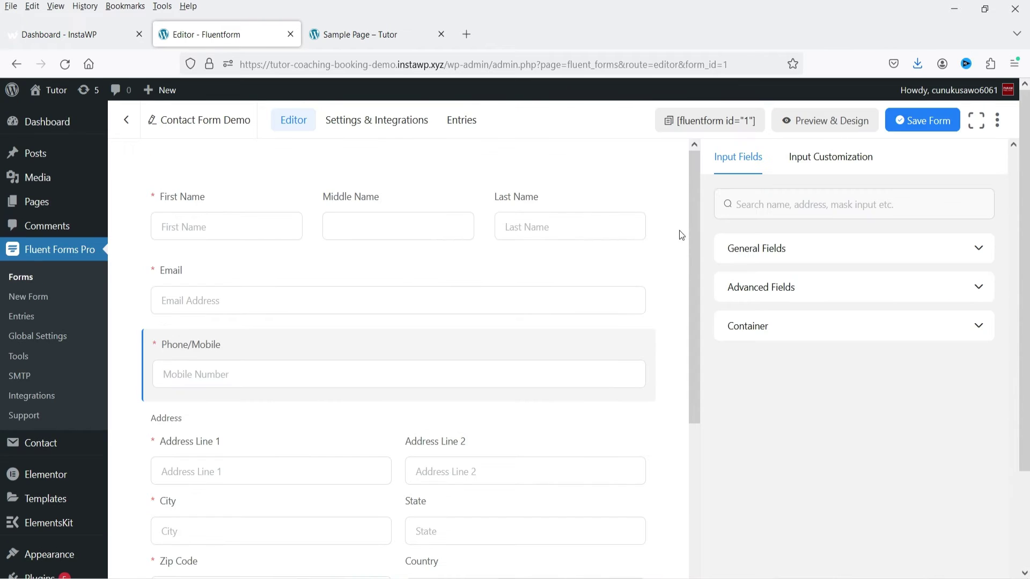
{"action": "left_click", "coordinate": [920, 120]}
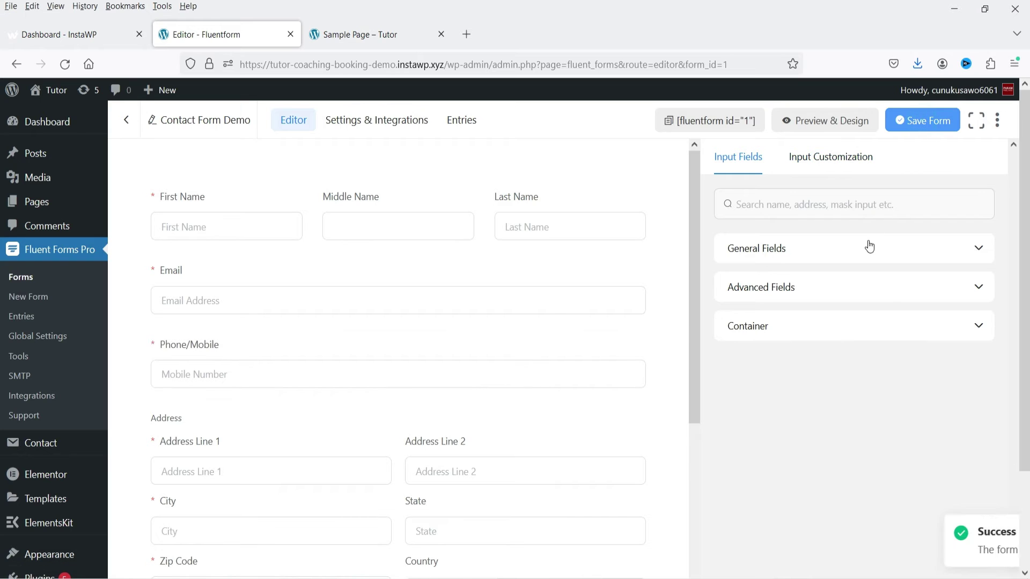
Step: Open the design preview and try the Modern (Bold), Modern (Light) and Bootstrap style templates
{"action": "left_click", "coordinate": [819, 122]}
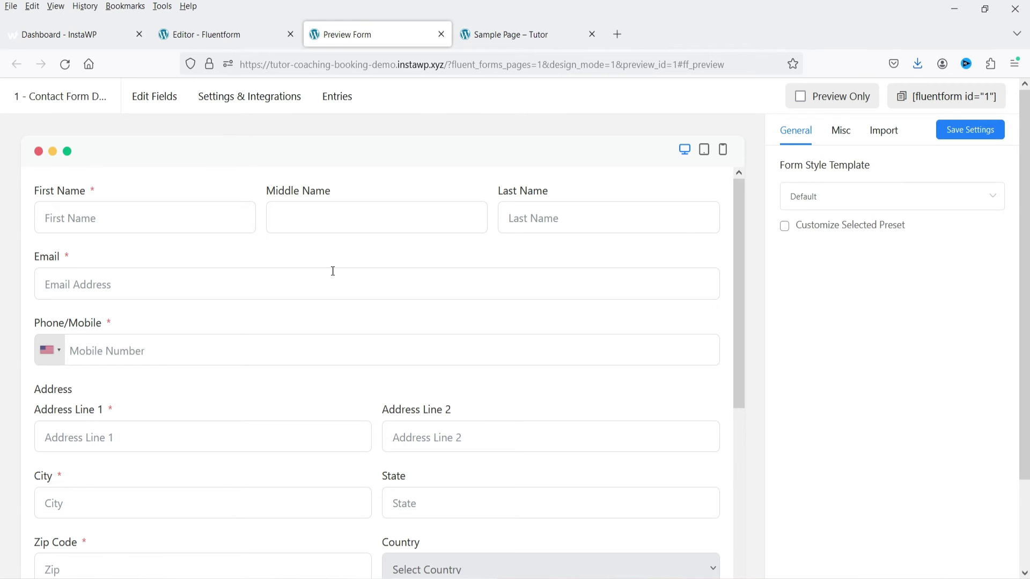
{"action": "left_click", "coordinate": [862, 199]}
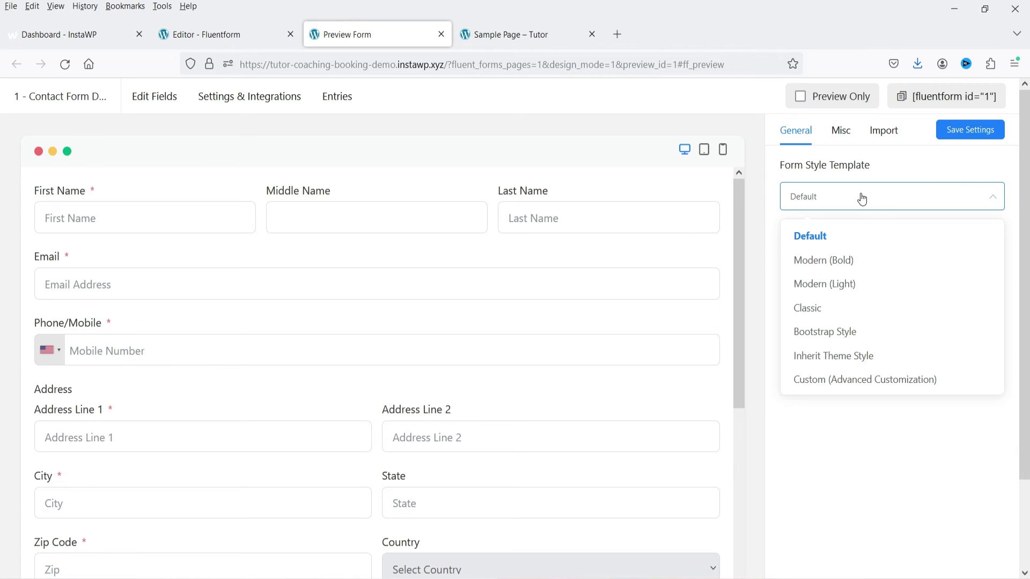
{"action": "left_click", "coordinate": [858, 263]}
{"action": "left_click", "coordinate": [846, 208]}
{"action": "left_click", "coordinate": [864, 283]}
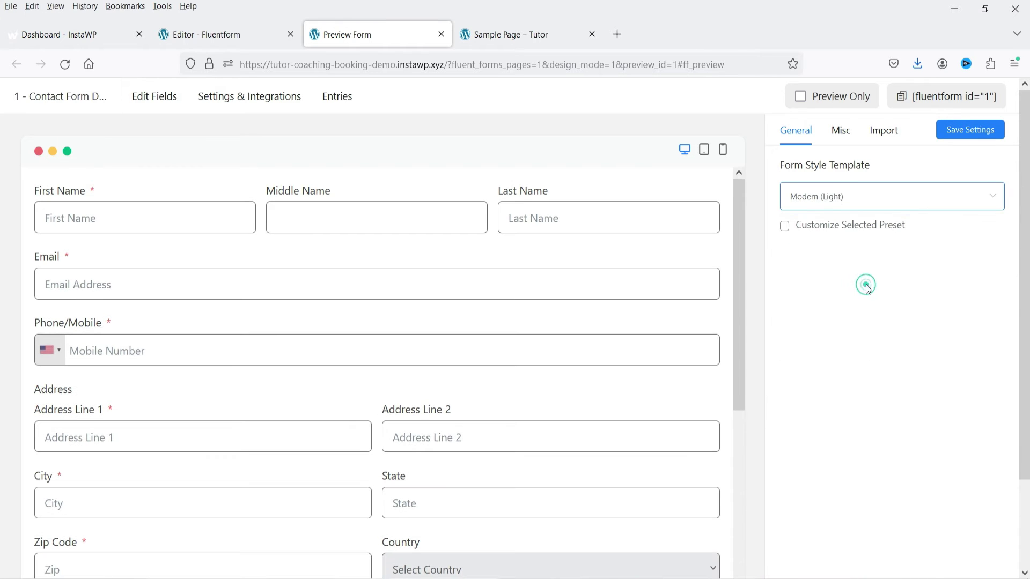
{"action": "left_click", "coordinate": [858, 226]}
{"action": "left_click", "coordinate": [850, 195]}
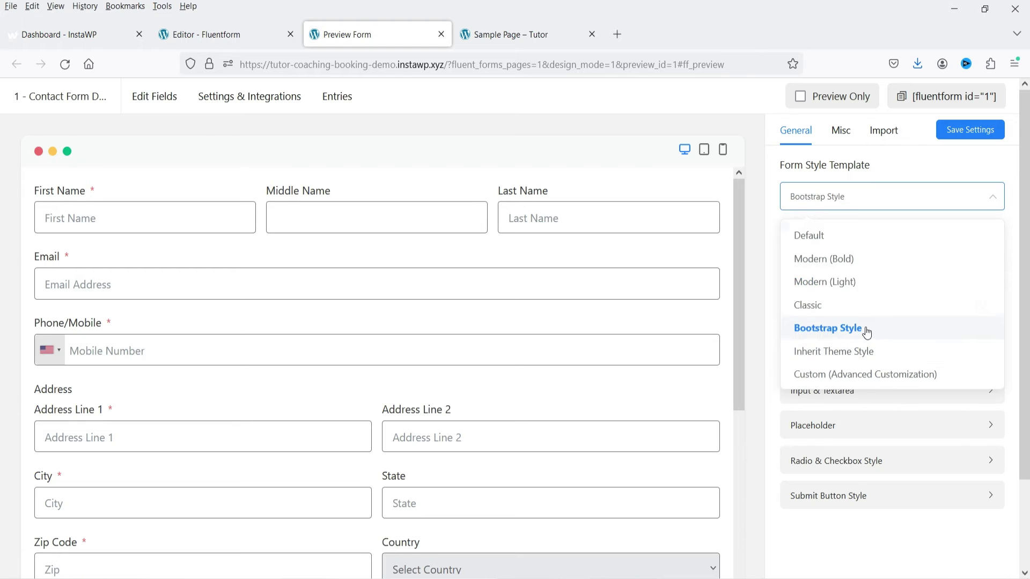
{"action": "left_click", "coordinate": [864, 330]}
Step: Try Inherit Theme Style, settle on Classic, and leave Customize Selected Preset on
{"action": "left_click", "coordinate": [845, 199]}
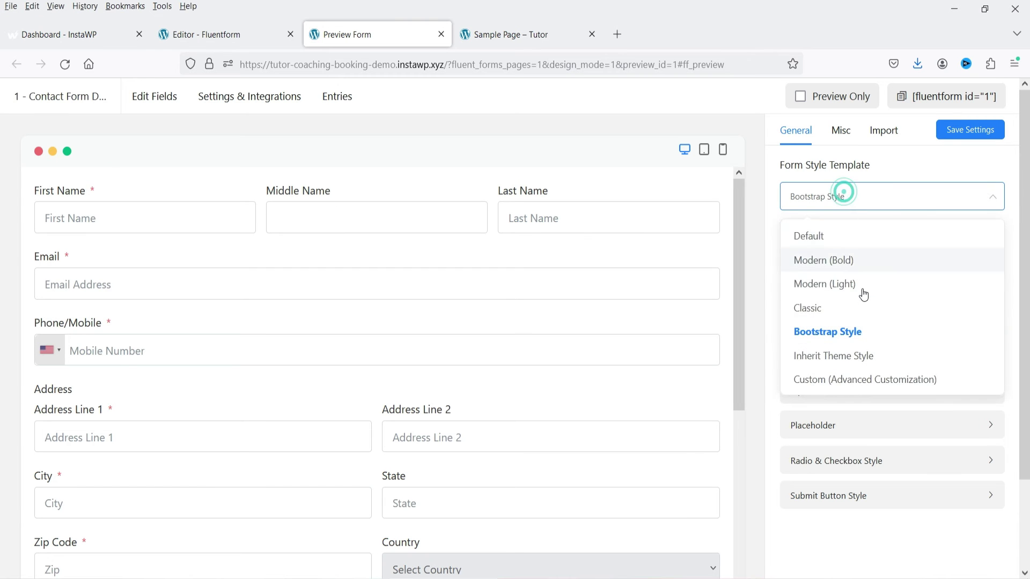
{"action": "left_click", "coordinate": [874, 357]}
{"action": "left_click", "coordinate": [845, 196]}
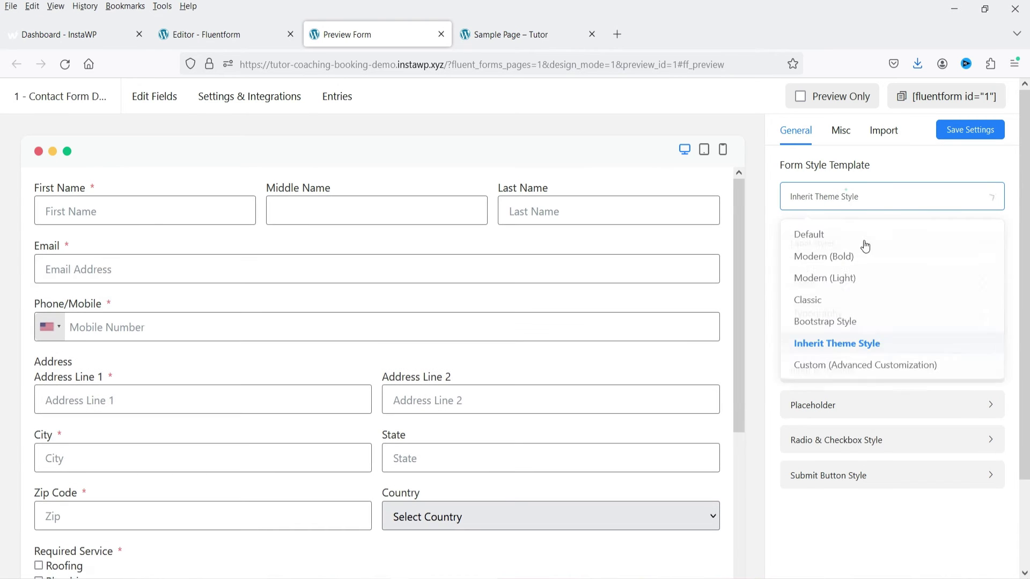
{"action": "left_click", "coordinate": [877, 309]}
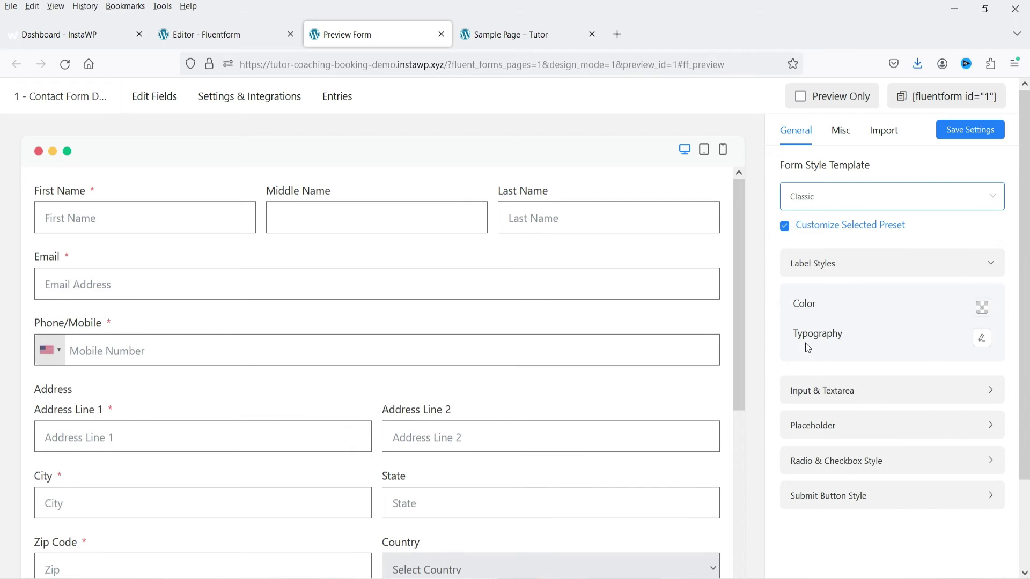
{"action": "left_click", "coordinate": [786, 228]}
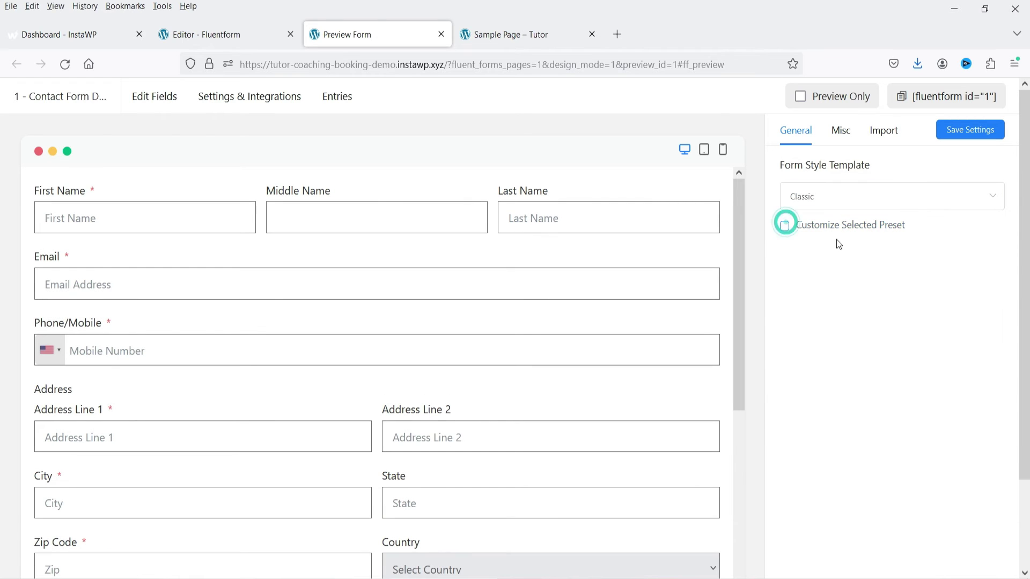
{"action": "left_click", "coordinate": [786, 227]}
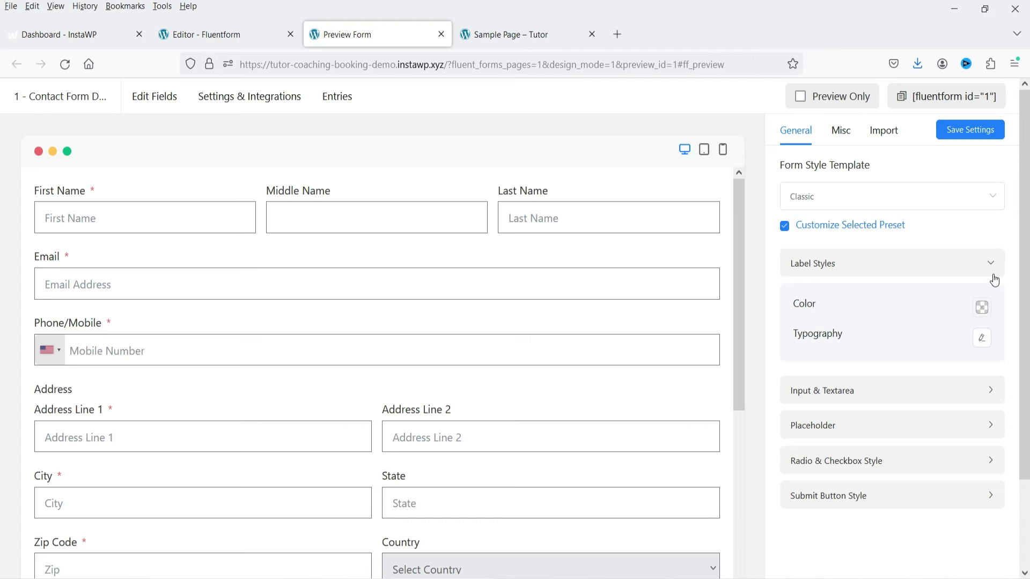
Step: Change the form label colour to red, then to purple
{"action": "left_click", "coordinate": [986, 314]}
{"action": "left_click", "coordinate": [944, 365]}
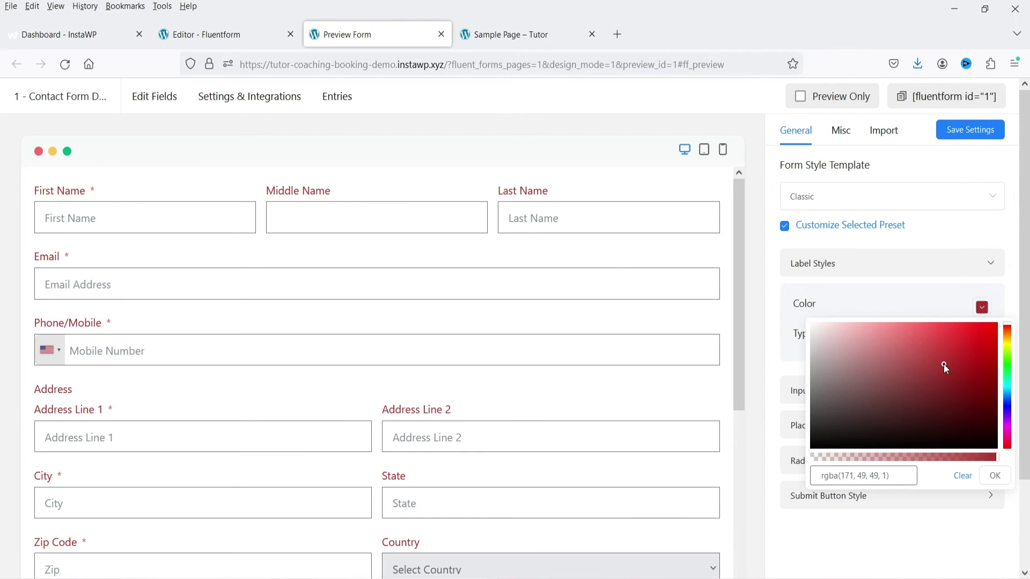
{"action": "double_click", "coordinate": [982, 307]}
{"action": "left_click", "coordinate": [1007, 408]}
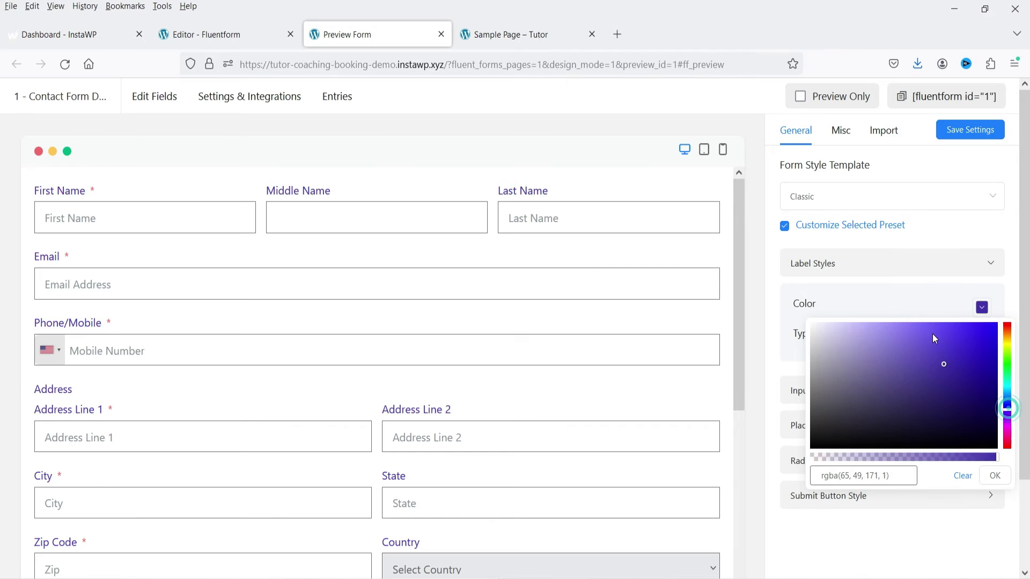
{"action": "left_click", "coordinate": [888, 294]}
Step: Give the Input & Textarea text a dark red colour
{"action": "left_click", "coordinate": [878, 390]}
{"action": "scroll", "coordinate": [957, 266], "scroll_direction": "down", "scroll_amount": 3}
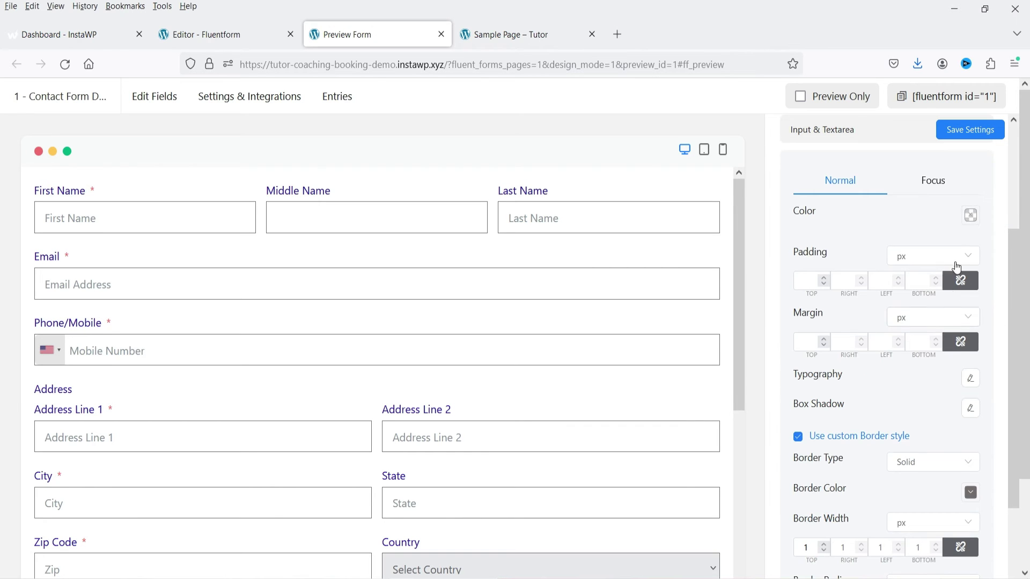
{"action": "left_click", "coordinate": [970, 221]}
{"action": "left_click", "coordinate": [835, 292]}
{"action": "left_click", "coordinate": [880, 289]}
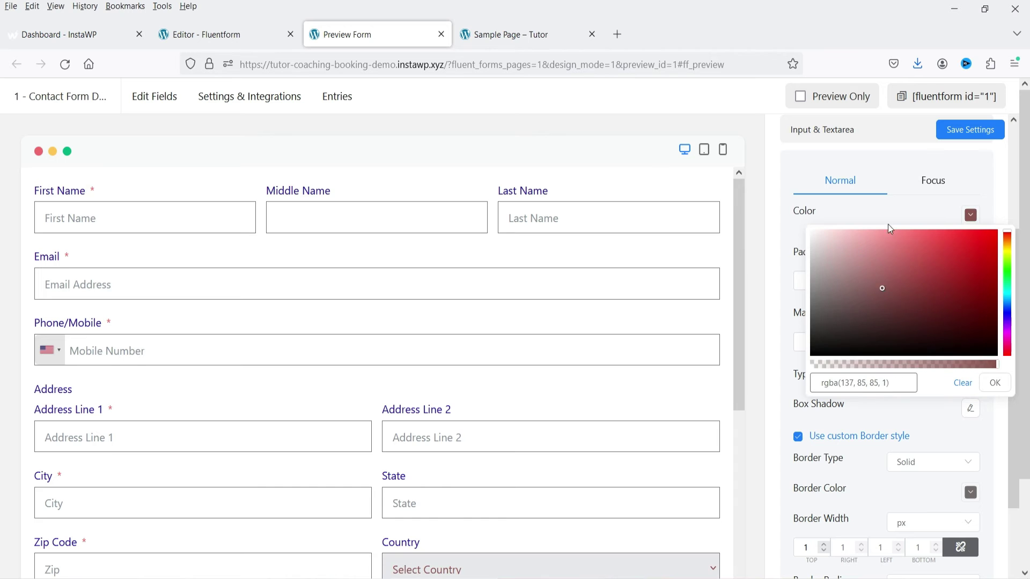
{"action": "scroll", "coordinate": [909, 349], "scroll_direction": "down", "scroll_amount": 5}
Step: Set the placeholder colour to dark red rgba(112, 51, 51, 1)
{"action": "left_click", "coordinate": [845, 437]}
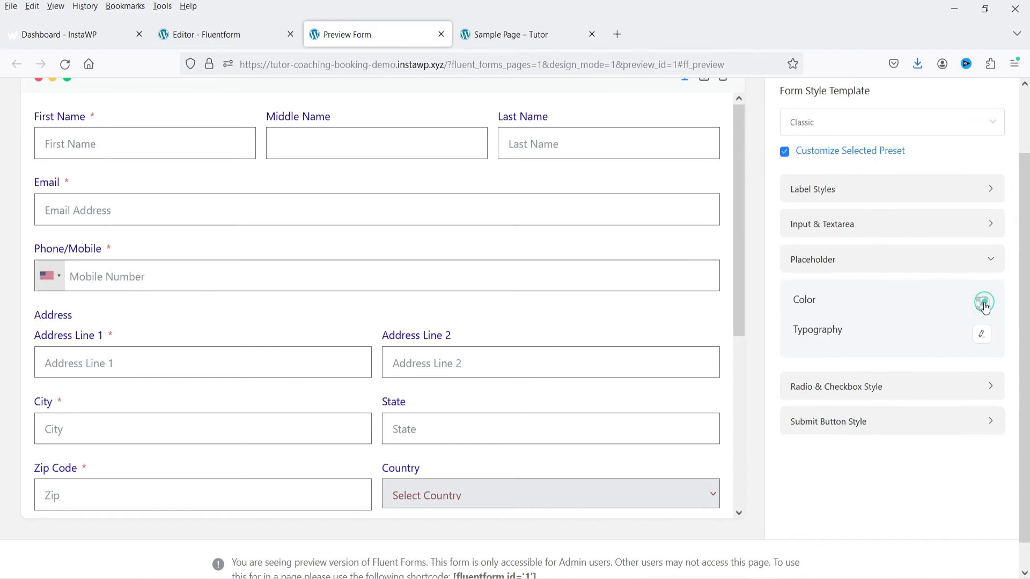
{"action": "left_click", "coordinate": [984, 303]}
{"action": "left_click", "coordinate": [911, 387]}
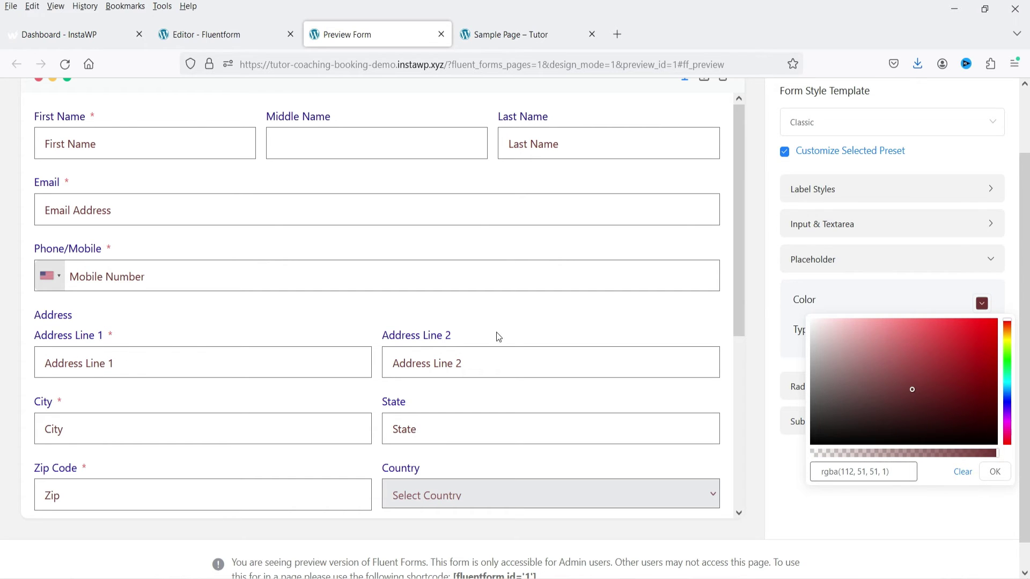
{"action": "left_click", "coordinate": [877, 291]}
Step: Colour the radio and checkbox items dark red rgba(145, 47, 47, 1)
{"action": "left_click", "coordinate": [829, 390]}
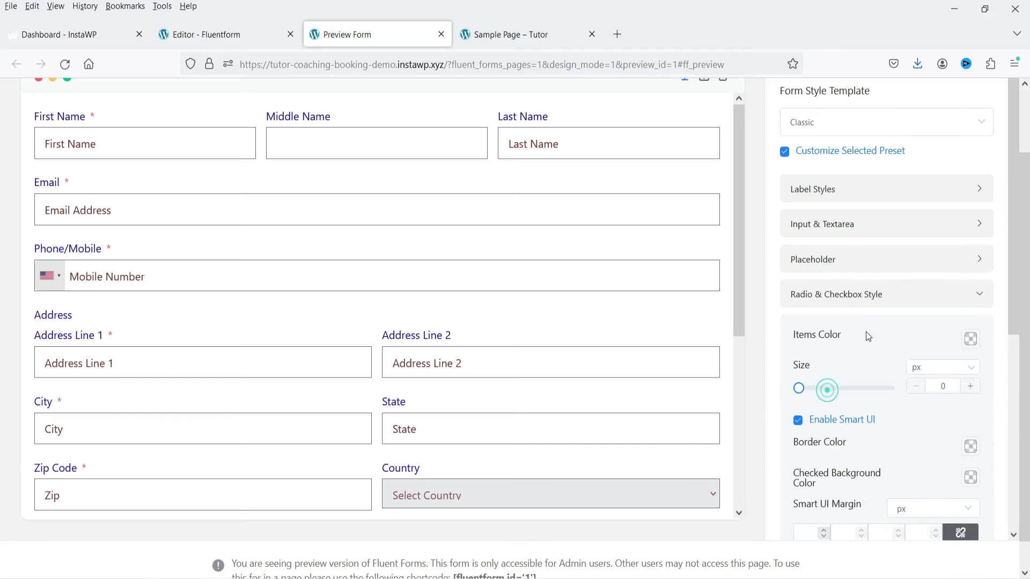
{"action": "scroll", "coordinate": [876, 317], "scroll_direction": "down", "scroll_amount": 3}
{"action": "left_click", "coordinate": [970, 170]}
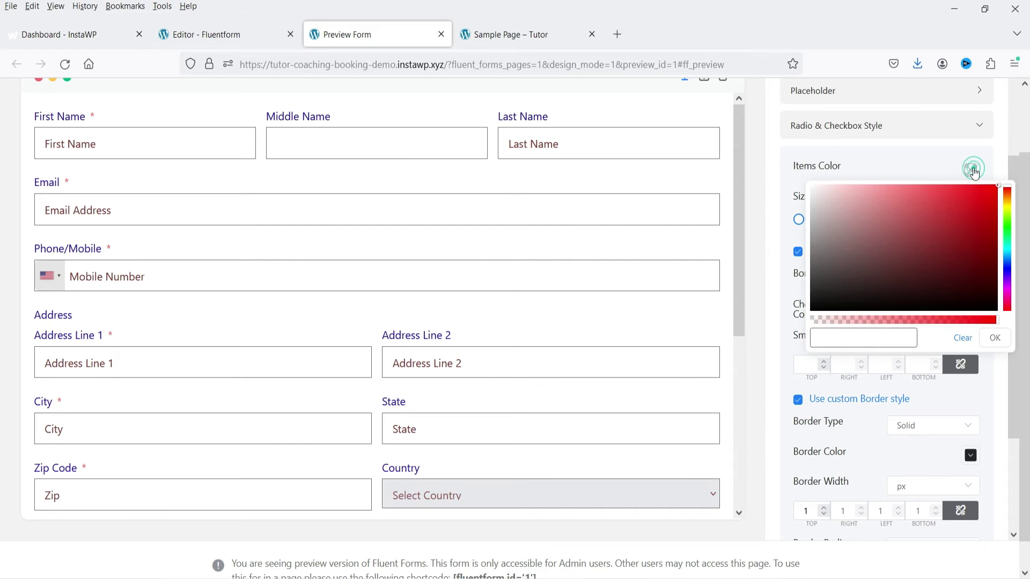
{"action": "left_click_drag", "start_coordinate": [884, 206], "coordinate": [937, 240]}
{"action": "scroll", "coordinate": [317, 299], "scroll_direction": "down", "scroll_amount": 5}
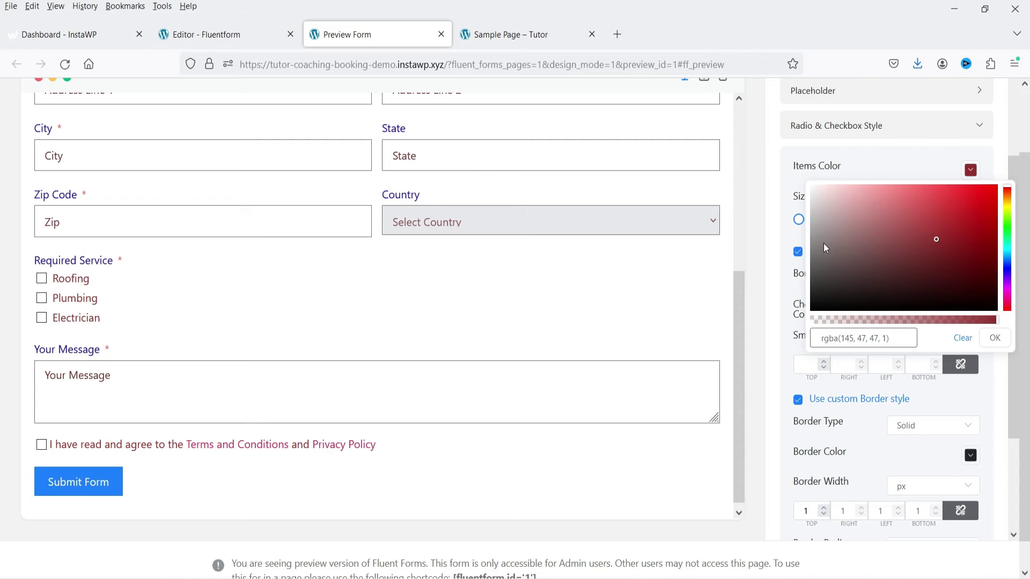
{"action": "left_click", "coordinate": [790, 239]}
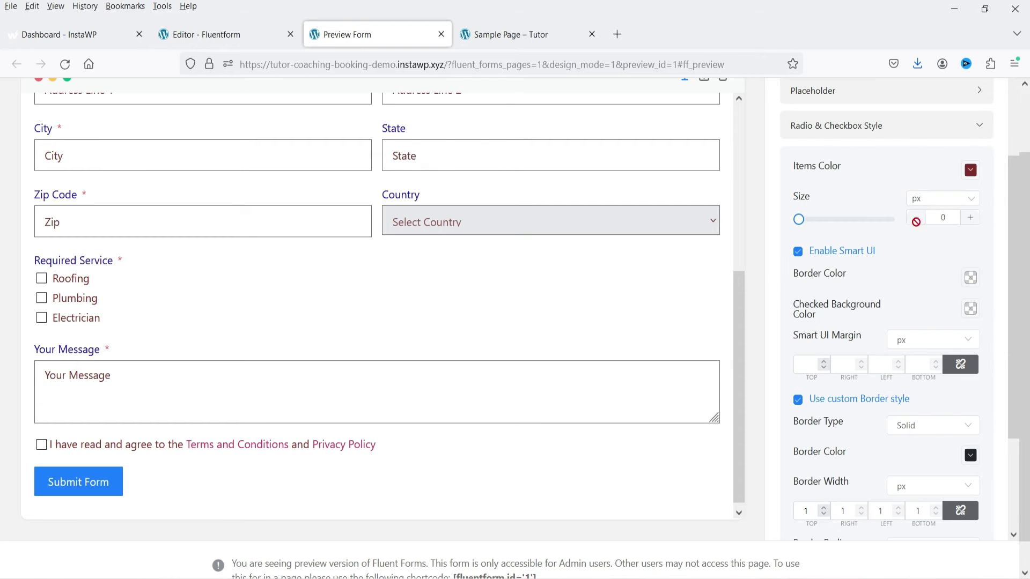
{"action": "scroll", "coordinate": [883, 296], "scroll_direction": "down", "scroll_amount": 3}
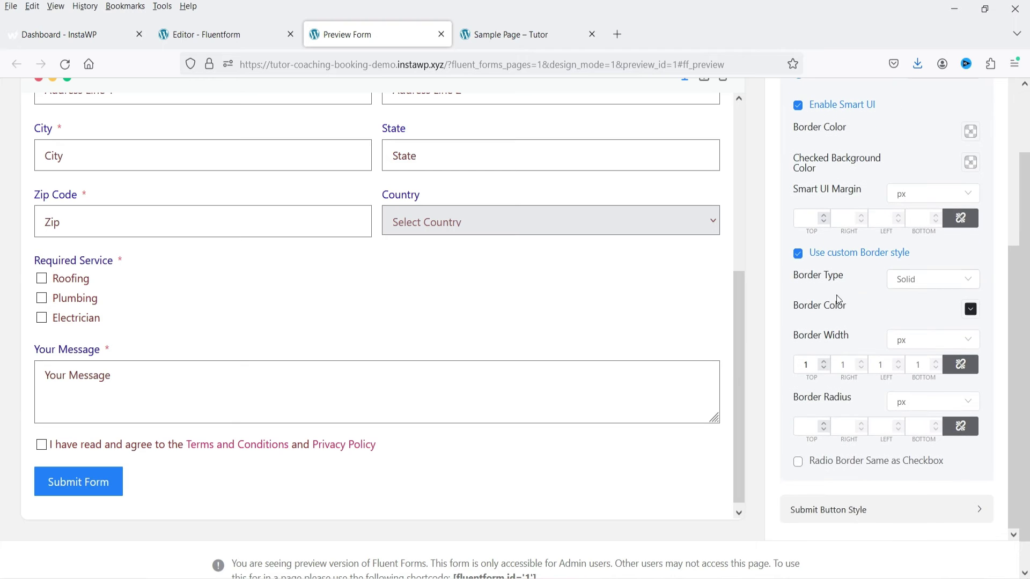
Step: Give the Submit Form button a pale pink colour in Submit Button Style
{"action": "left_click", "coordinate": [847, 502]}
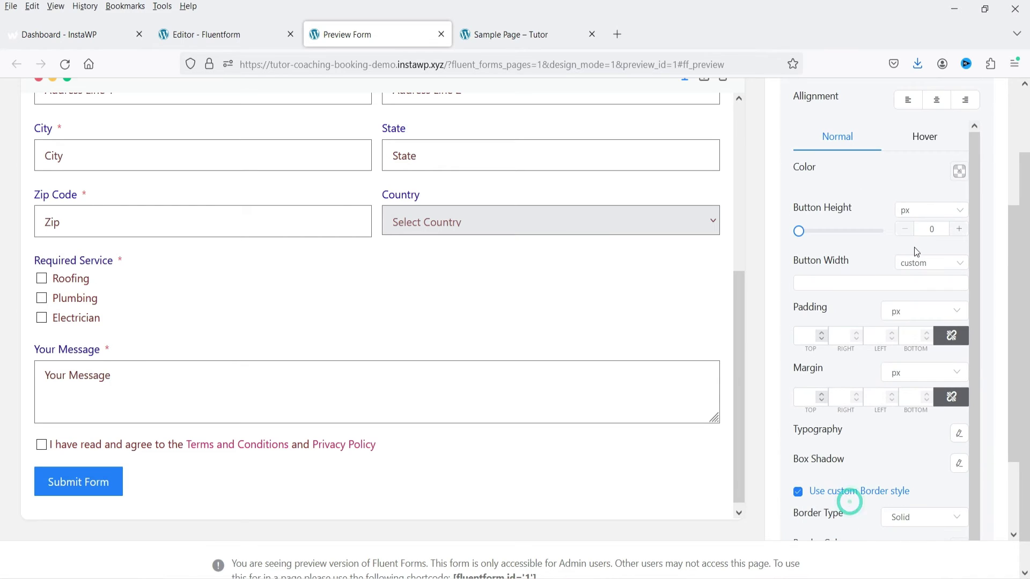
{"action": "left_click", "coordinate": [959, 171]}
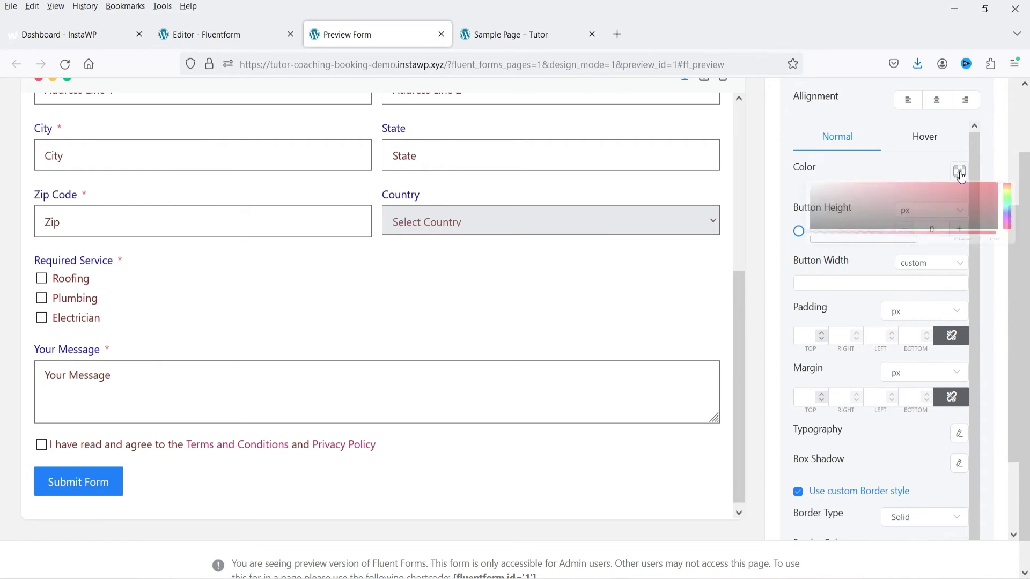
{"action": "left_click", "coordinate": [934, 247]}
{"action": "left_click_drag", "start_coordinate": [933, 212], "coordinate": [825, 197]}
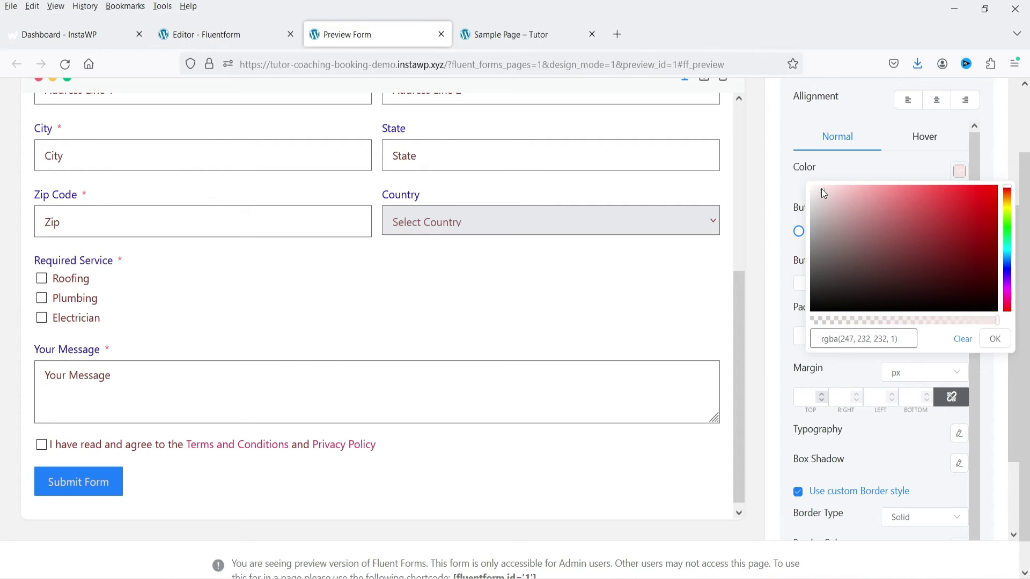
{"action": "left_click", "coordinate": [805, 171]}
Step: Keep the Submit Form button left-aligned and set its font size to 19 px
{"action": "left_click", "coordinate": [936, 101]}
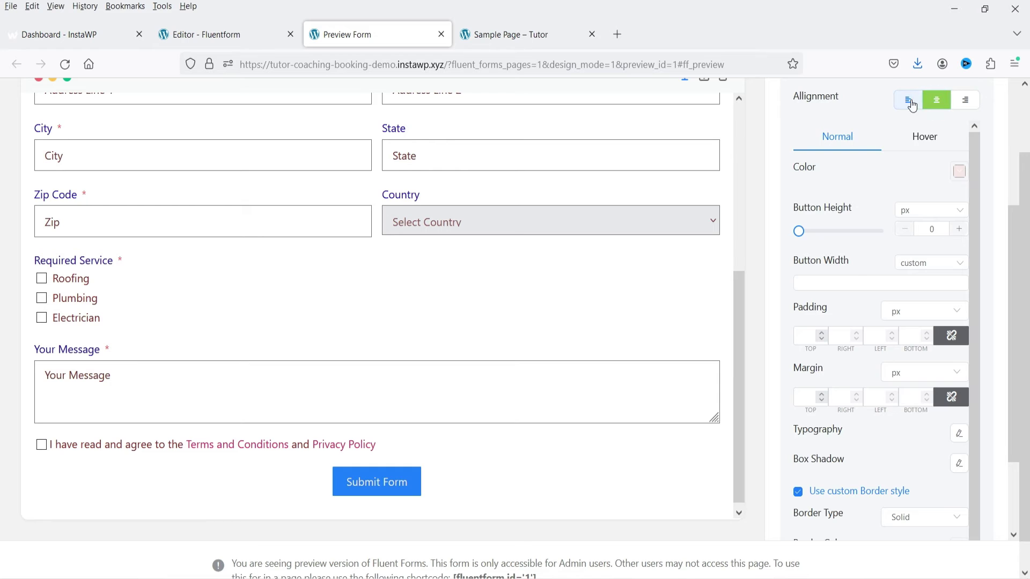
{"action": "left_click", "coordinate": [912, 102]}
{"action": "scroll", "coordinate": [904, 445], "scroll_direction": "down", "scroll_amount": 3}
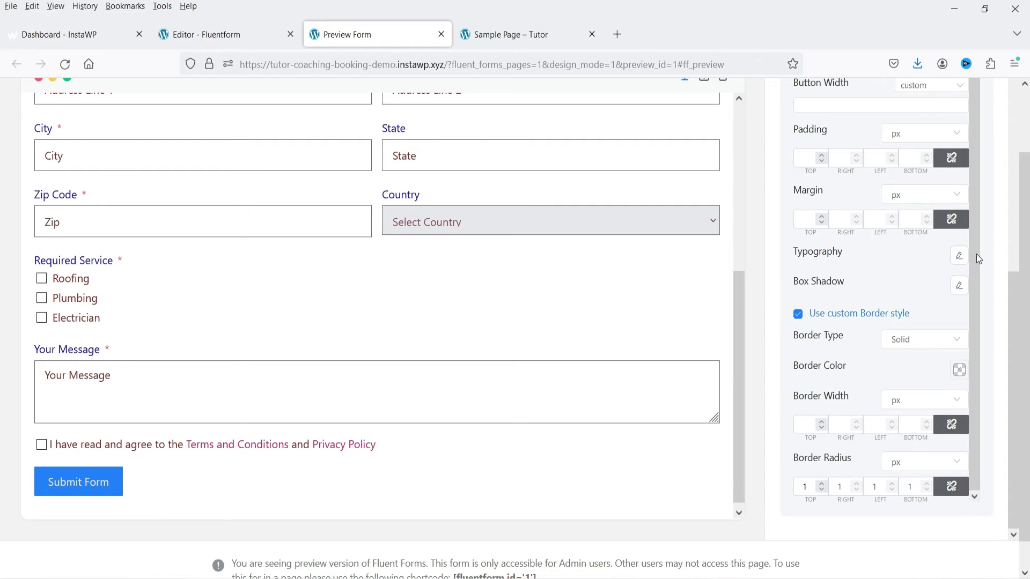
{"action": "left_click", "coordinate": [959, 257]}
{"action": "left_click_drag", "start_coordinate": [829, 291], "coordinate": [847, 294]}
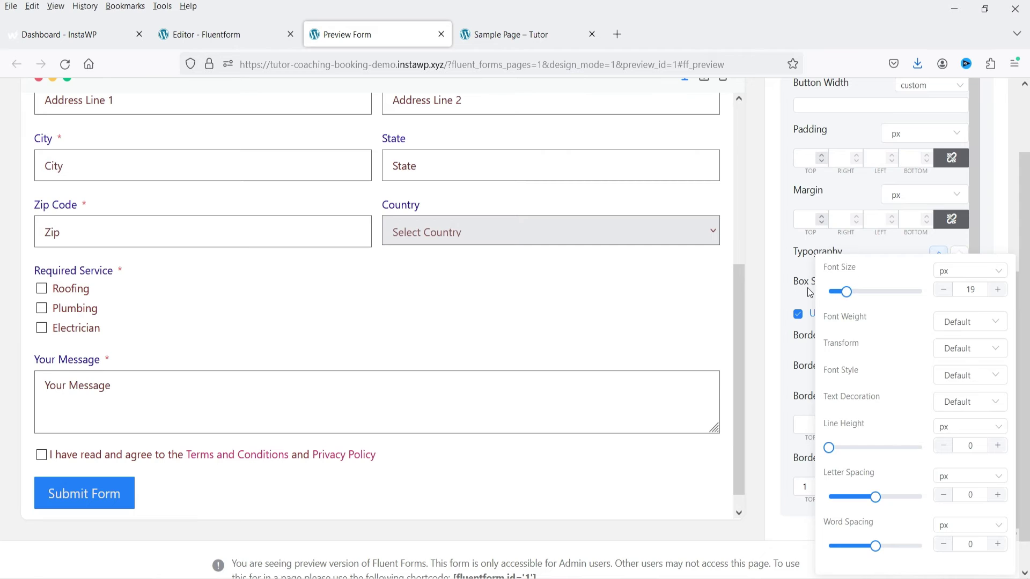
{"action": "scroll", "coordinate": [921, 195], "scroll_direction": "up", "scroll_amount": 10}
{"action": "scroll", "coordinate": [363, 317], "scroll_direction": "up", "scroll_amount": 5}
{"action": "scroll", "coordinate": [363, 316], "scroll_direction": "up", "scroll_amount": 2}
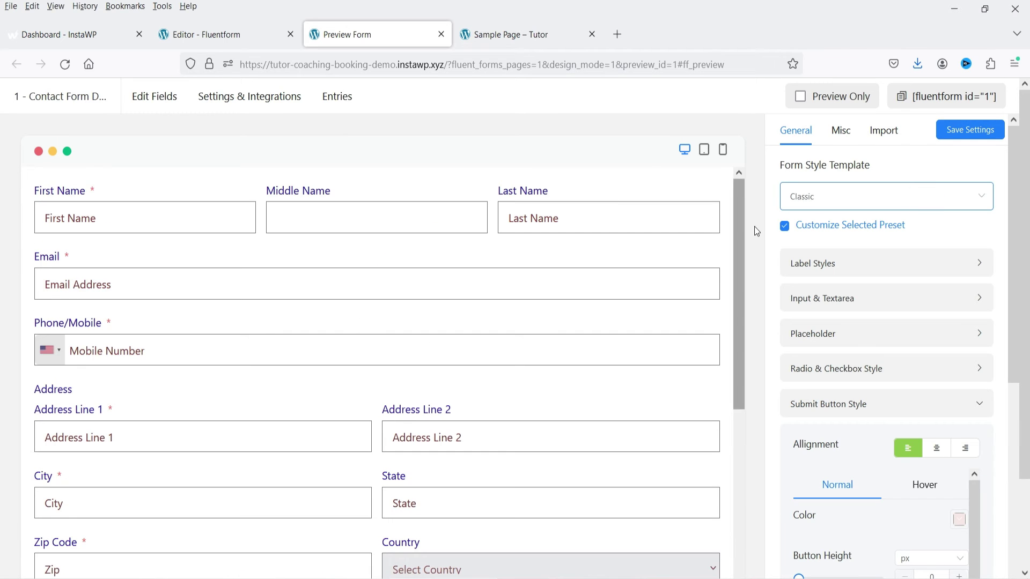
Step: In Misc Container Styles, set a pale yellow background and 25 px form padding
{"action": "left_click", "coordinate": [847, 138]}
{"action": "left_click", "coordinate": [886, 176]}
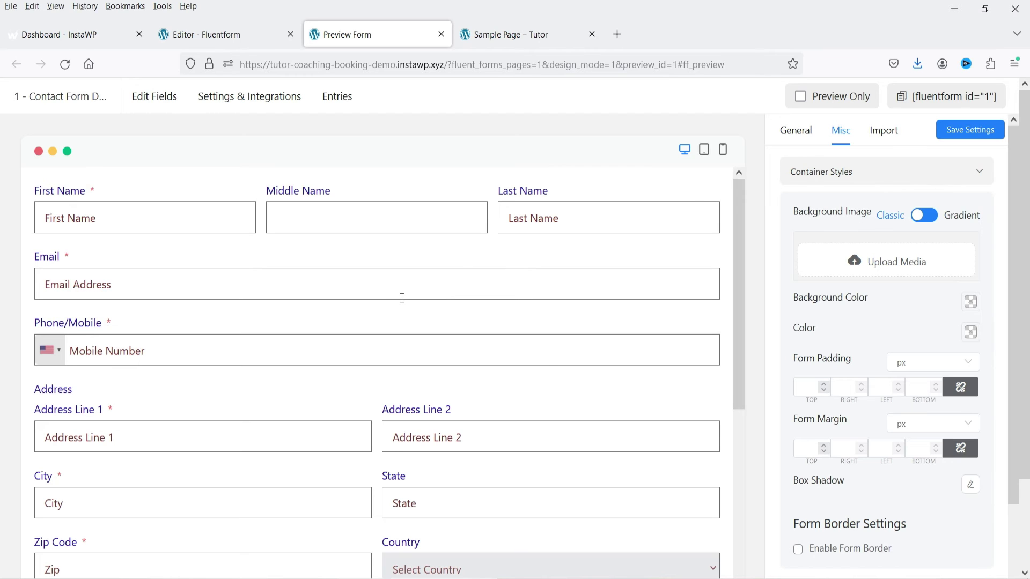
{"action": "left_click", "coordinate": [971, 302]}
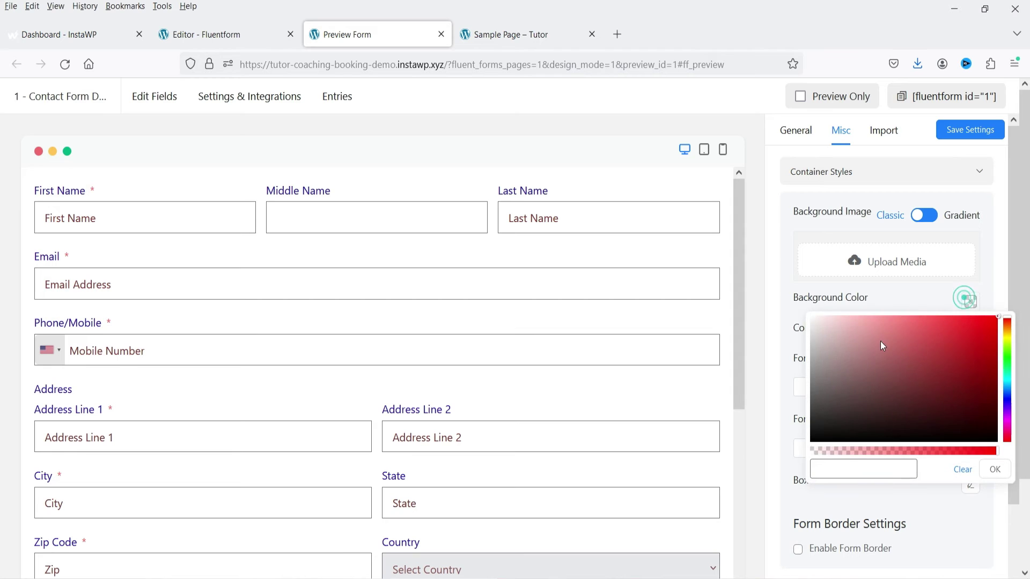
{"action": "left_click", "coordinate": [1005, 339]}
{"action": "left_click", "coordinate": [851, 317]}
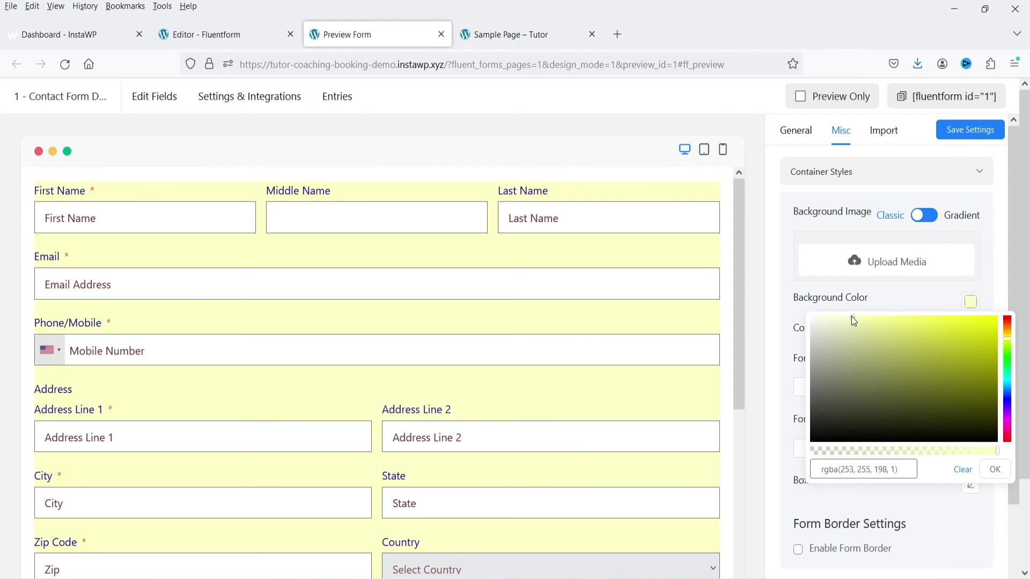
{"action": "left_click", "coordinate": [794, 313]}
{"action": "left_click", "coordinate": [807, 386]}
{"action": "type", "text": "25"}
Step: Change the container background colour to pale pink rgba(255, 205, 198, 1)
{"action": "scroll", "coordinate": [920, 370], "scroll_direction": "down", "scroll_amount": 2}
{"action": "left_click", "coordinate": [970, 183]}
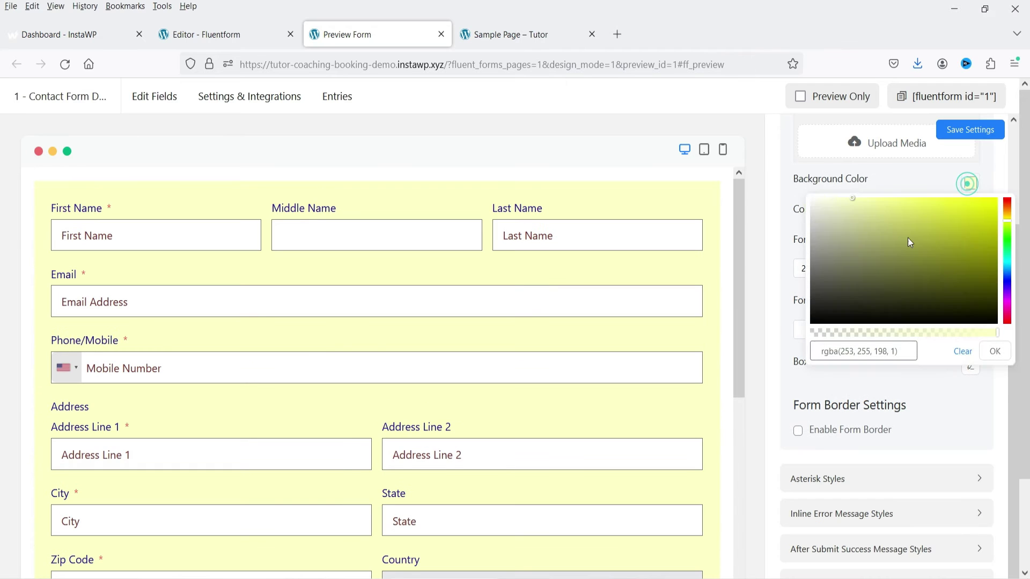
{"action": "left_click_drag", "start_coordinate": [1010, 226], "coordinate": [1012, 208]}
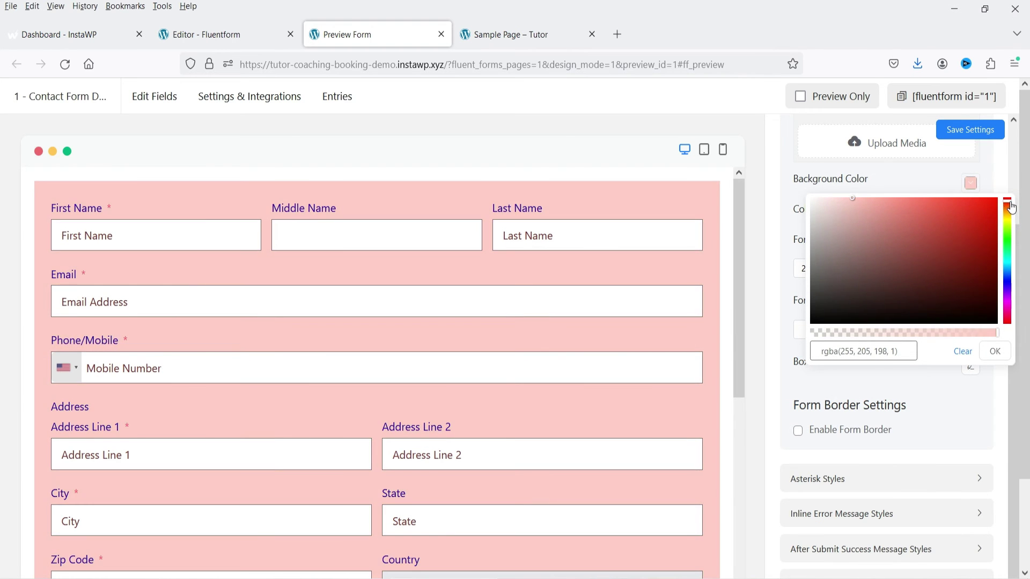
{"action": "left_click", "coordinate": [789, 207]}
{"action": "scroll", "coordinate": [879, 319], "scroll_direction": "down", "scroll_amount": 1}
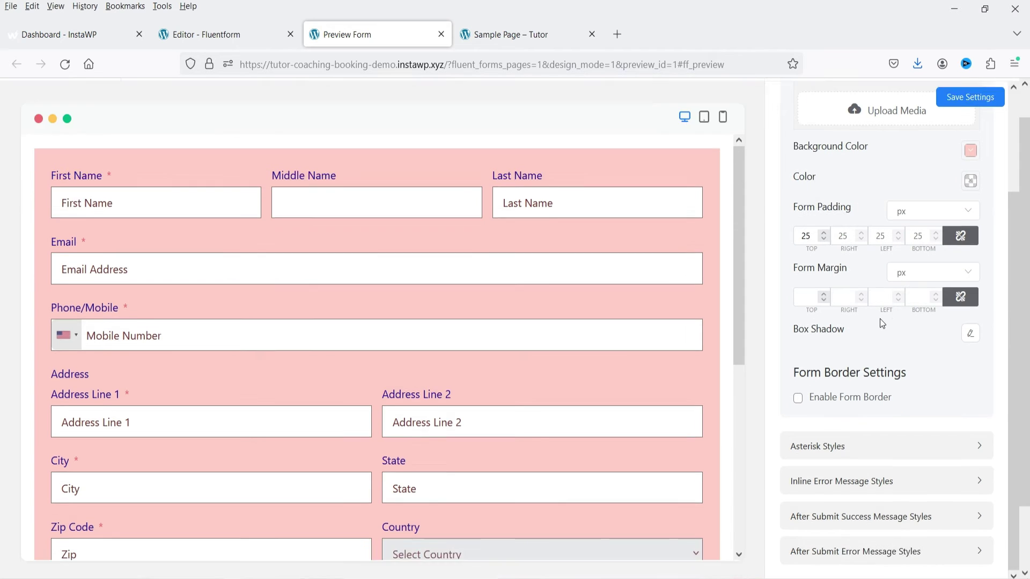
Step: Make the required-field asterisk colour near black
{"action": "left_click", "coordinate": [817, 376]}
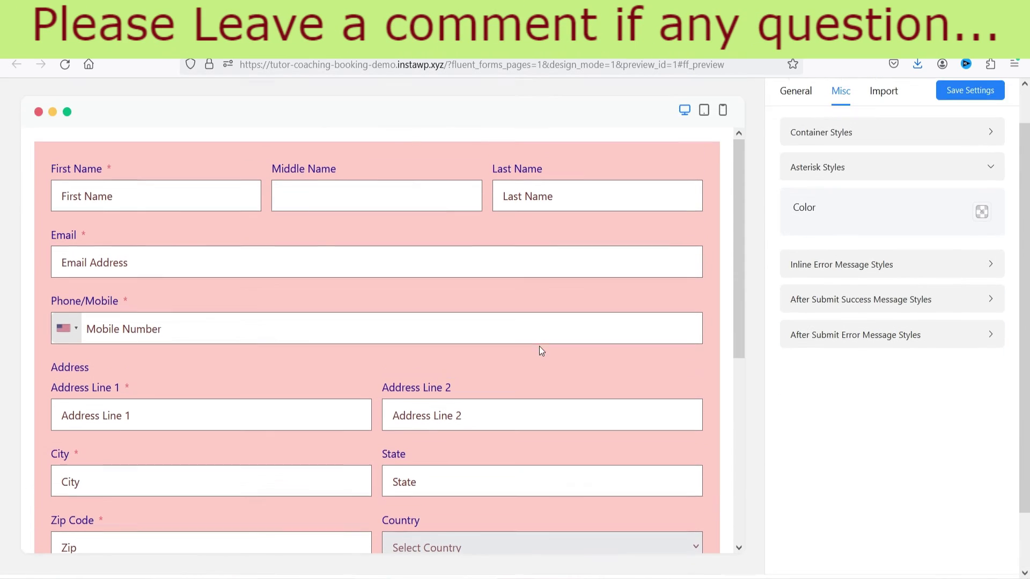
{"action": "scroll", "coordinate": [89, 260], "scroll_direction": "up", "scroll_amount": 1}
{"action": "left_click", "coordinate": [981, 222]}
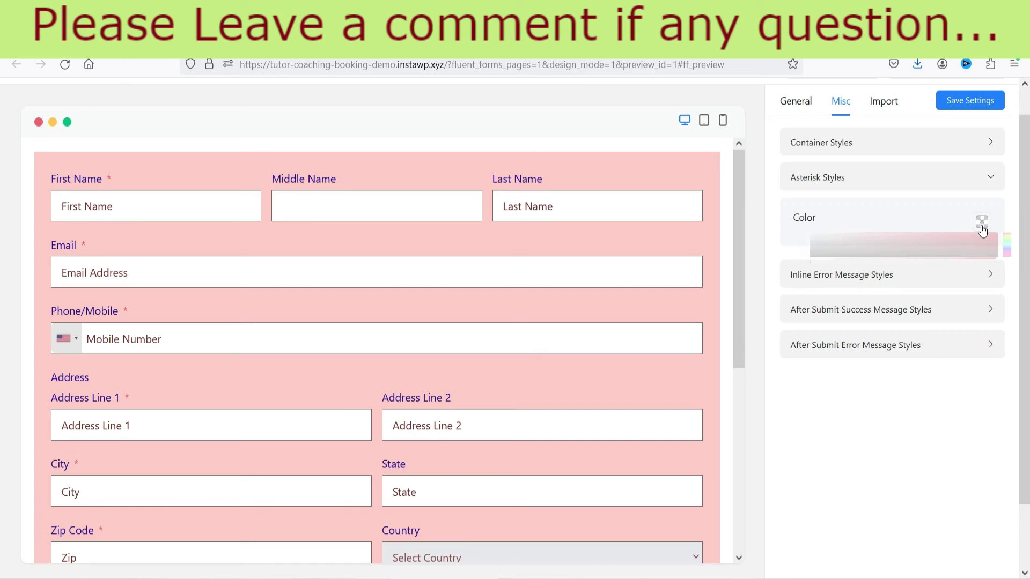
{"action": "mouse_move", "coordinate": [920, 254]}
{"action": "left_mouse_down"}
{"action": "mouse_move", "coordinate": [953, 316]}
{"action": "mouse_move", "coordinate": [950, 353]}
{"action": "left_mouse_up"}
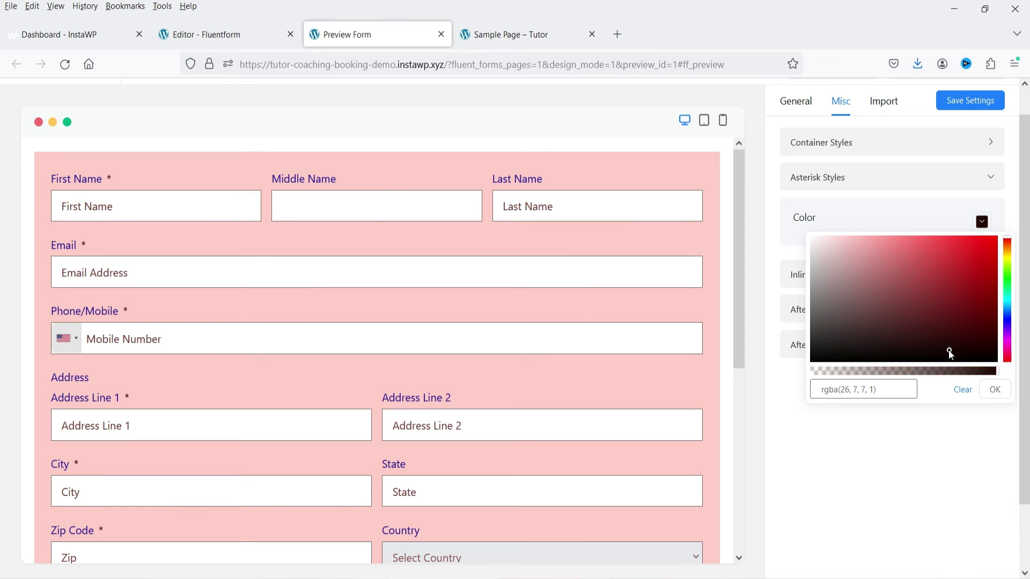
{"action": "left_click", "coordinate": [842, 229]}
Step: Review the inline error, success and error message styling, then save the form's styles
{"action": "left_click", "coordinate": [878, 279]}
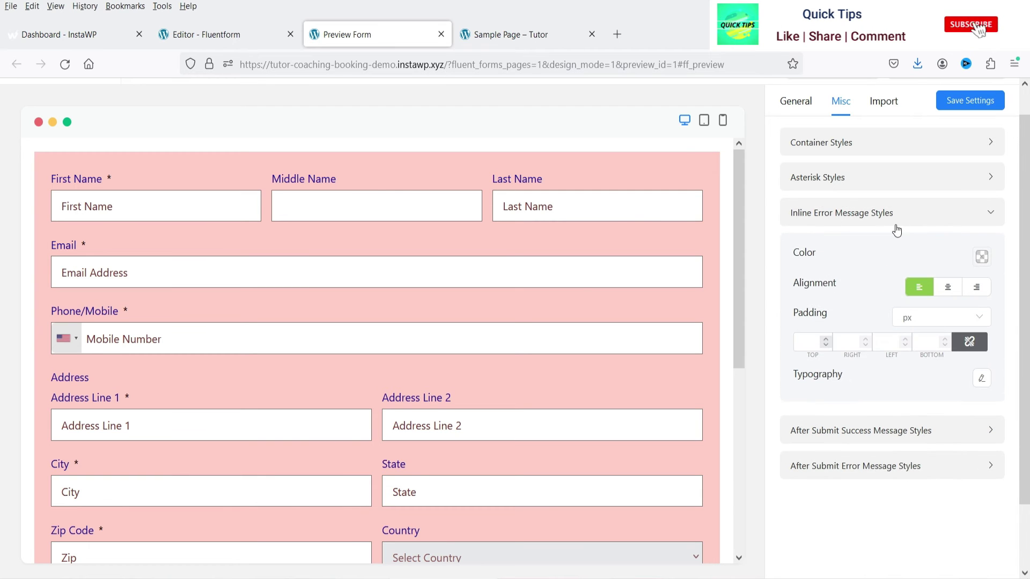
{"action": "scroll", "coordinate": [845, 321], "scroll_direction": "down", "scroll_amount": 2}
{"action": "left_click", "coordinate": [847, 370]}
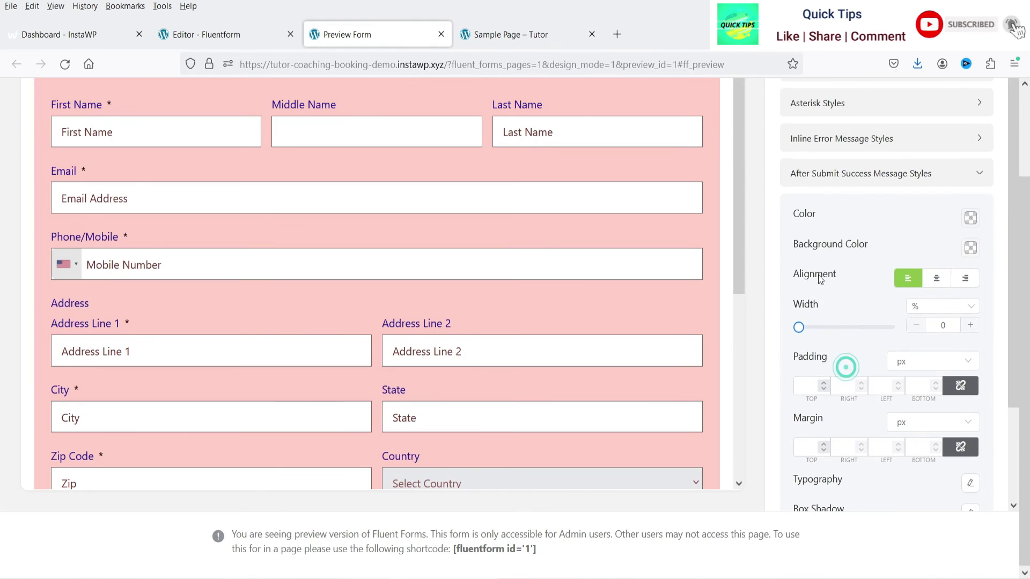
{"action": "scroll", "coordinate": [906, 237], "scroll_direction": "down", "scroll_amount": 2}
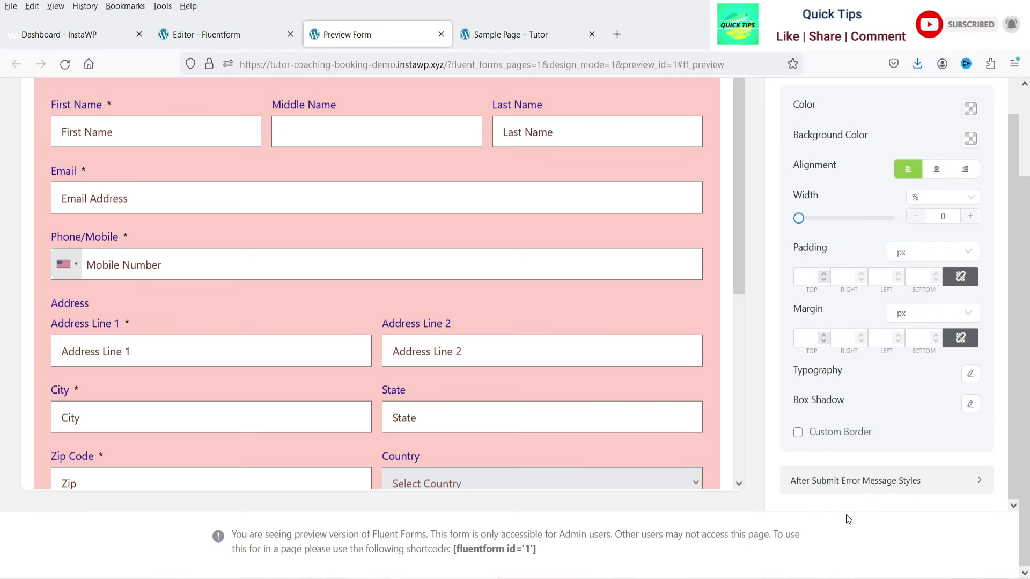
{"action": "left_click", "coordinate": [858, 480]}
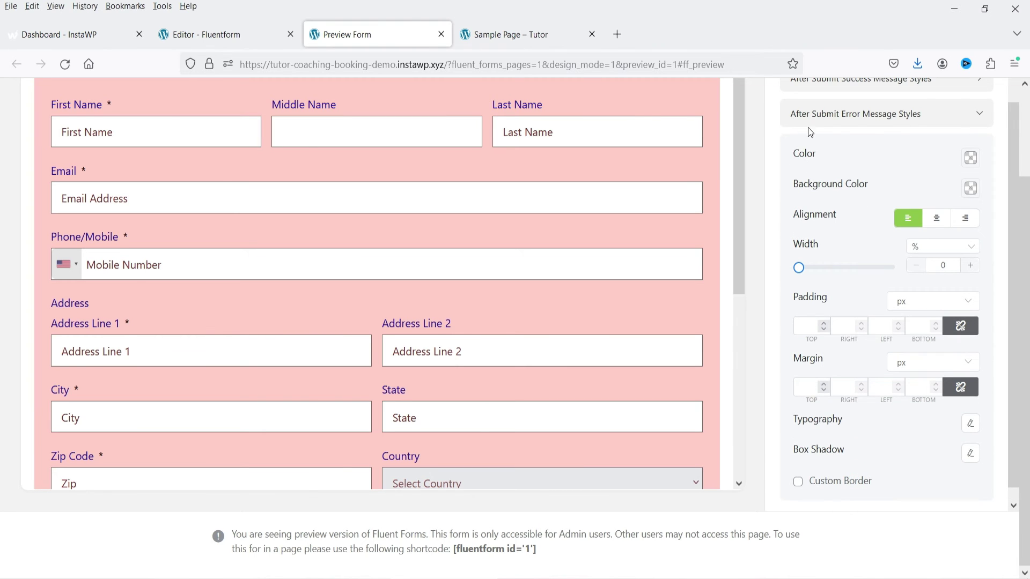
{"action": "scroll", "coordinate": [838, 228], "scroll_direction": "up", "scroll_amount": 2}
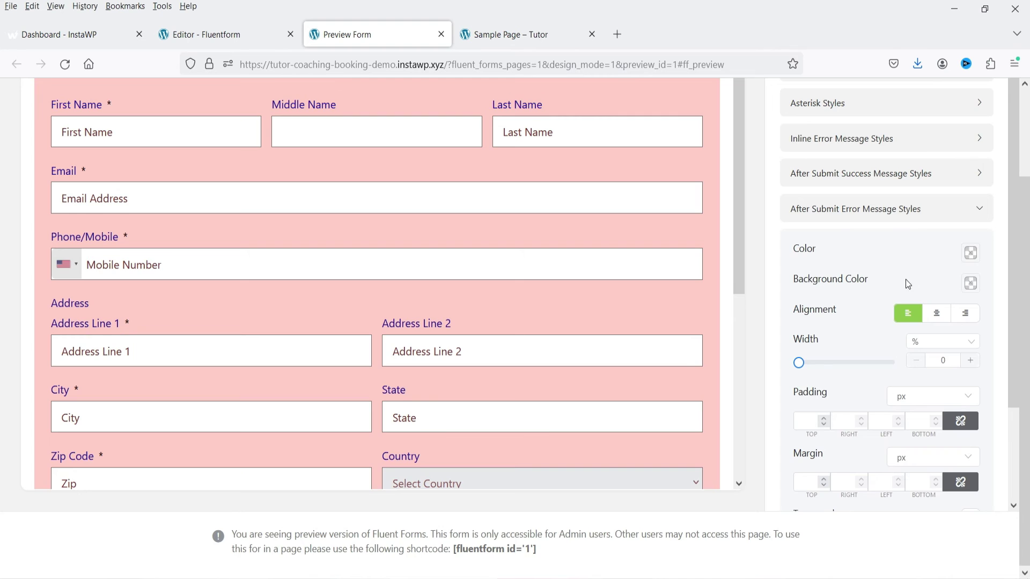
{"action": "scroll", "coordinate": [908, 284], "scroll_direction": "up", "scroll_amount": 3}
{"action": "left_click", "coordinate": [965, 129]}
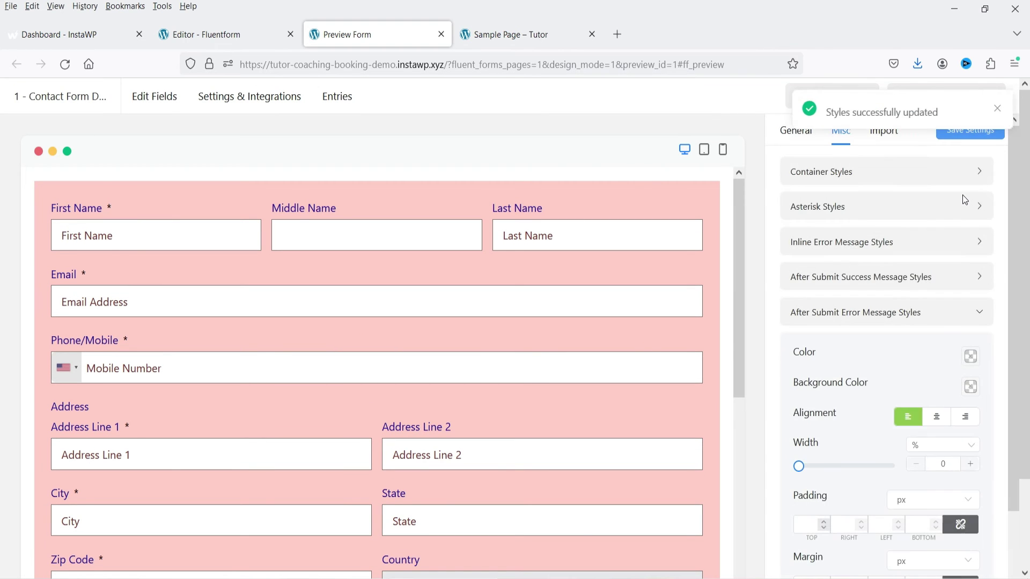
Step: Look at the import-styles options, return to General settings, and switch to the Sample Page
{"action": "left_click", "coordinate": [884, 131]}
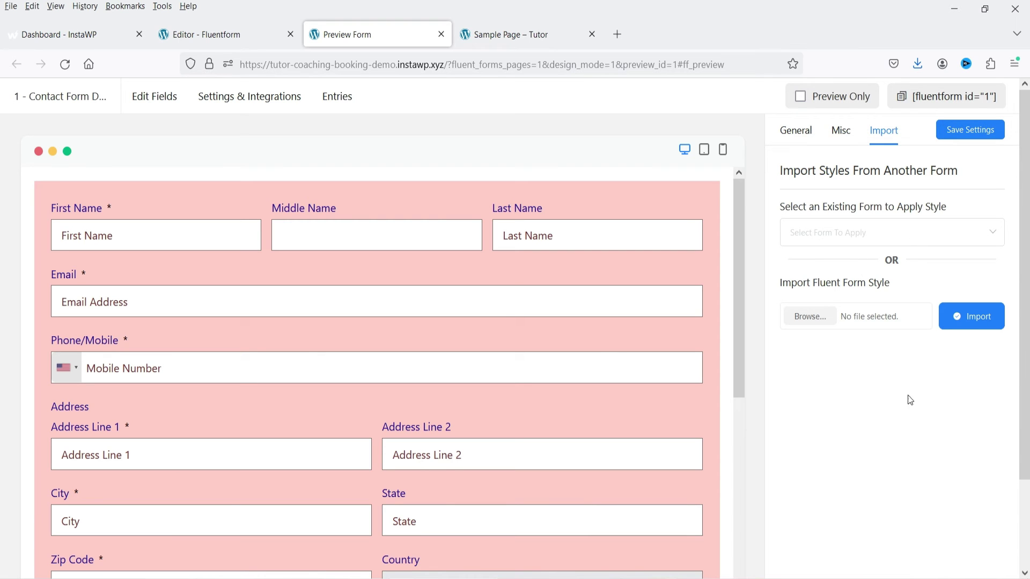
{"action": "left_click", "coordinate": [797, 133]}
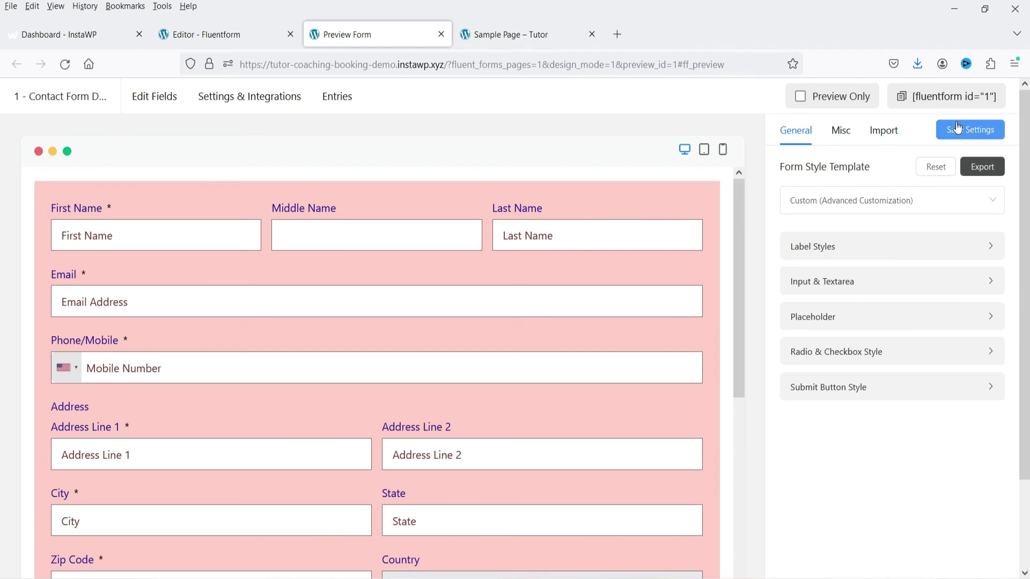
{"action": "left_click", "coordinate": [499, 35]}
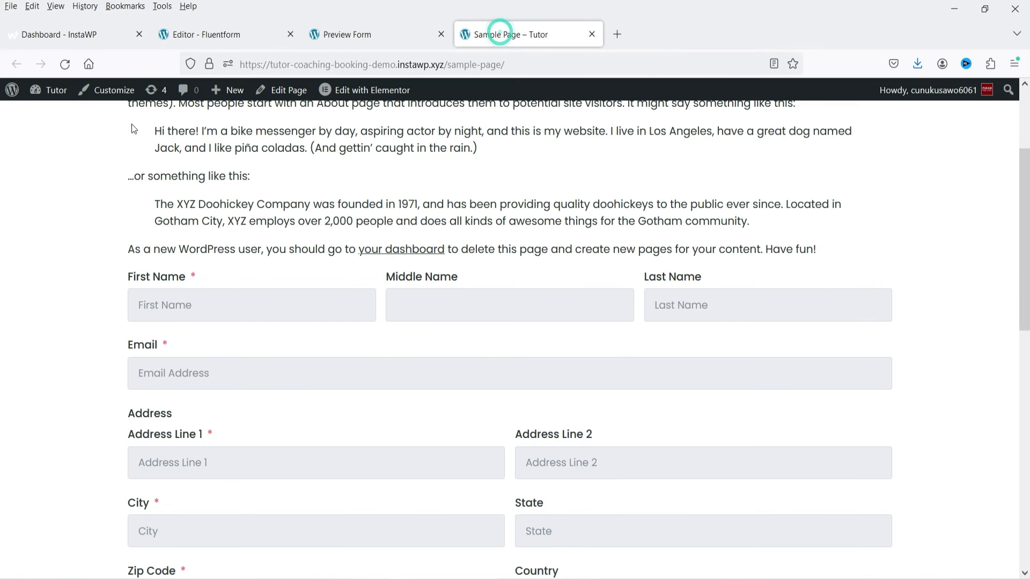
Step: Reload the Sample Page, review the pink contact form, and return to the Fluent Forms editor
{"action": "left_click", "coordinate": [65, 64]}
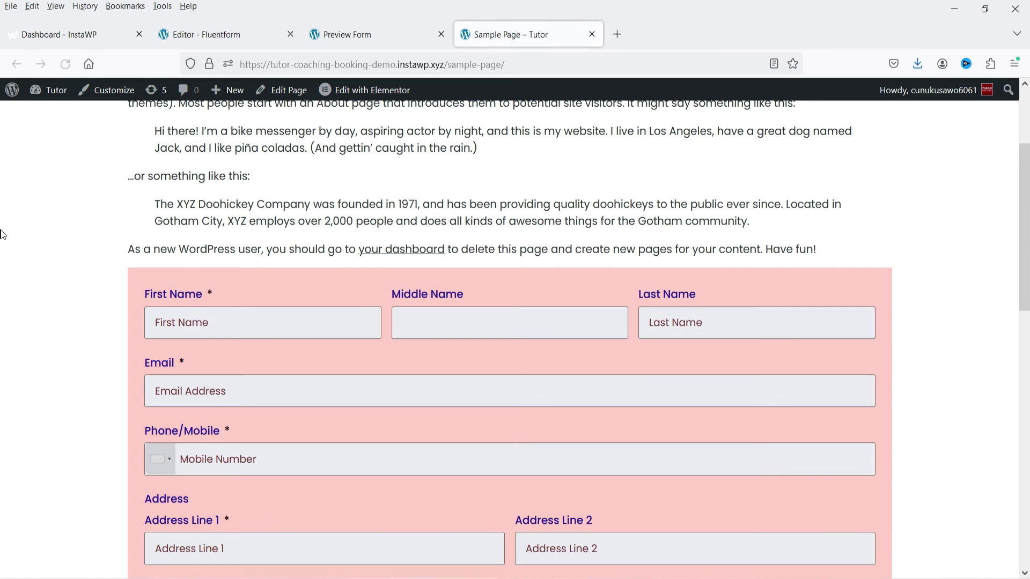
{"action": "scroll", "coordinate": [4, 241], "scroll_direction": "down", "scroll_amount": 10}
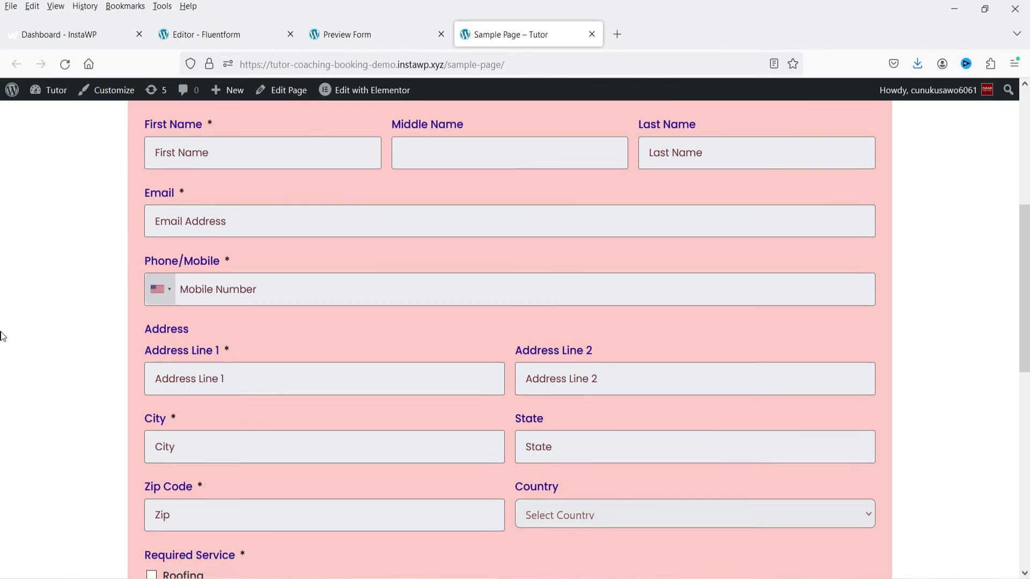
{"action": "scroll", "coordinate": [7, 259], "scroll_direction": "up", "scroll_amount": 10}
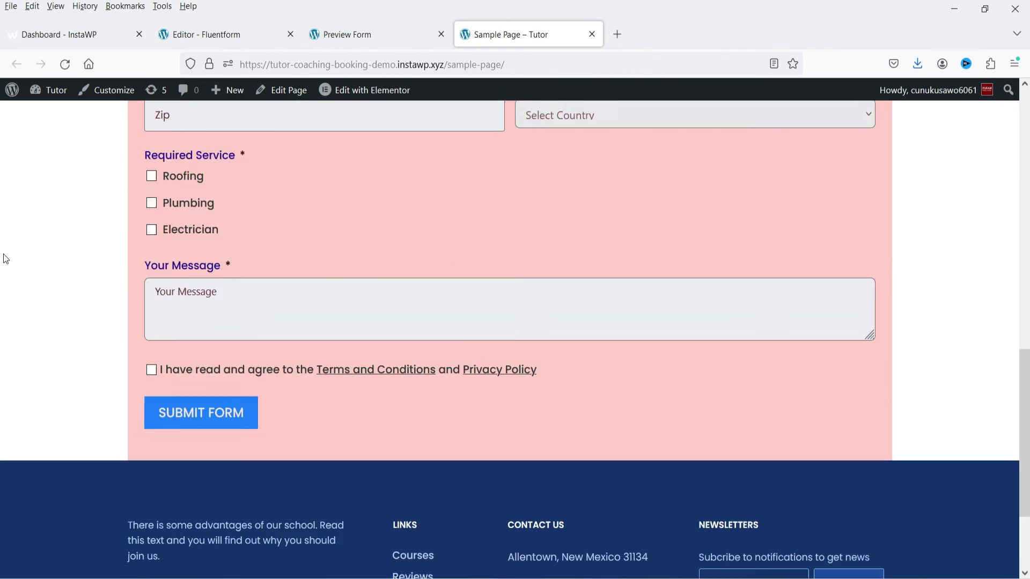
{"action": "scroll", "coordinate": [3, 257], "scroll_direction": "down", "scroll_amount": 1}
{"action": "scroll", "coordinate": [2, 257], "scroll_direction": "down", "scroll_amount": 7}
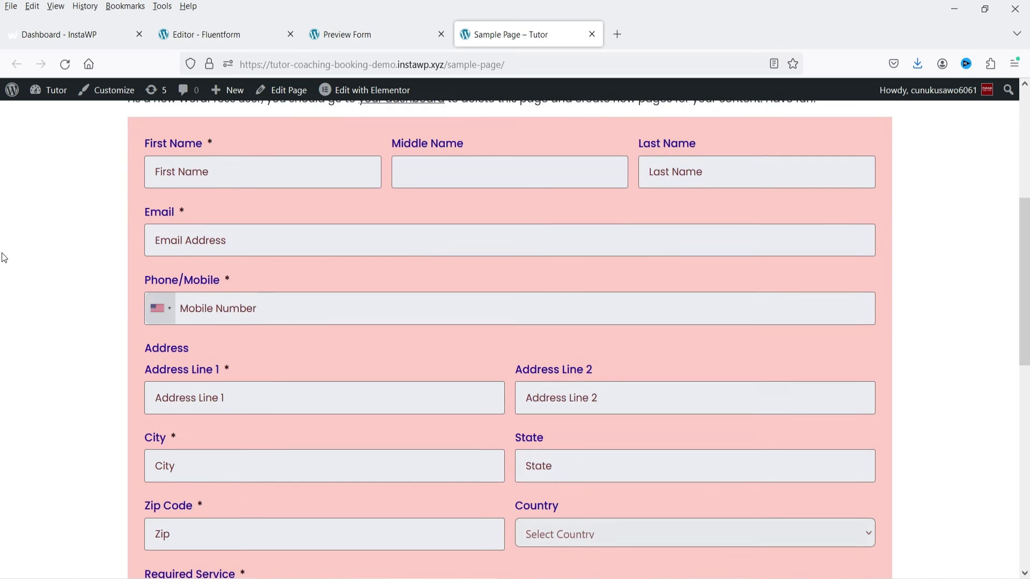
{"action": "left_click", "coordinate": [368, 37]}
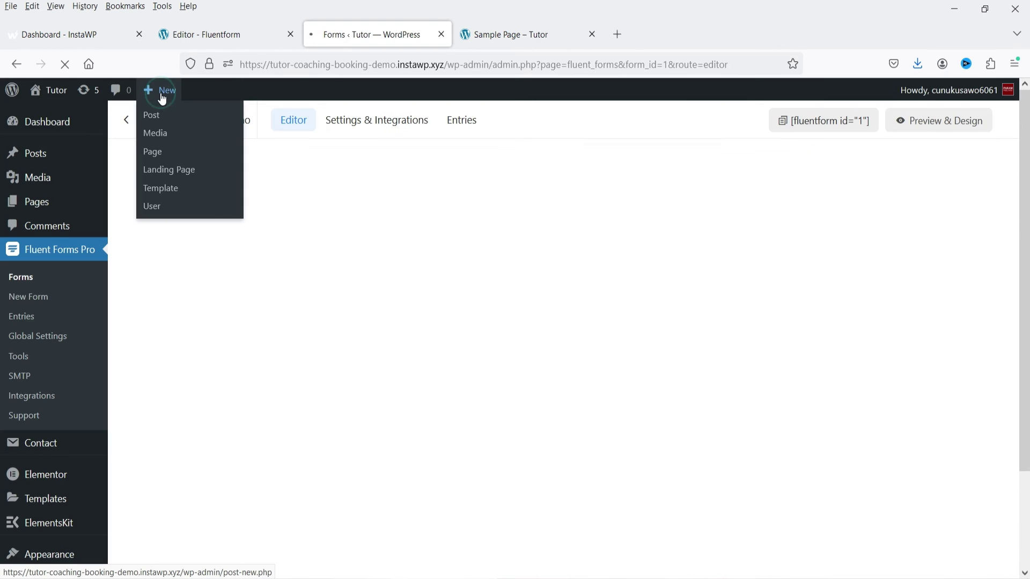
Step: Start a new form from a pre-made template and browse the template gallery
{"action": "left_click", "coordinate": [16, 278]}
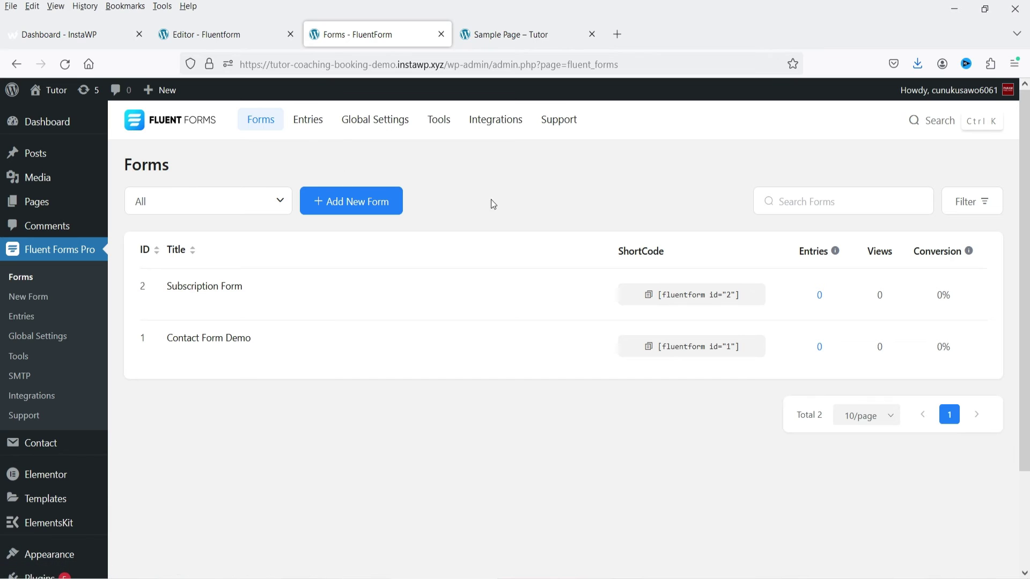
{"action": "left_click", "coordinate": [366, 201]}
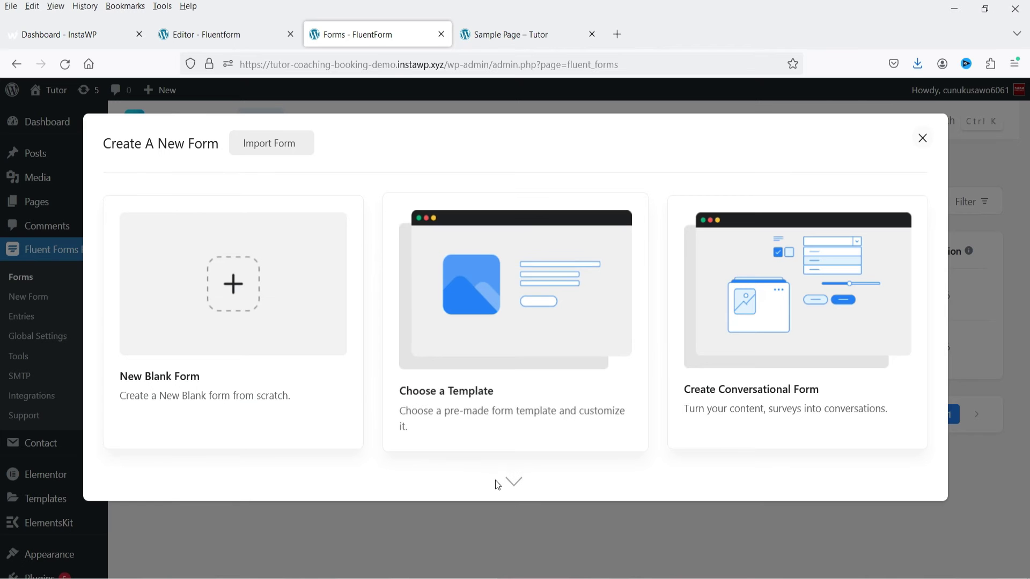
{"action": "left_click", "coordinate": [517, 477]}
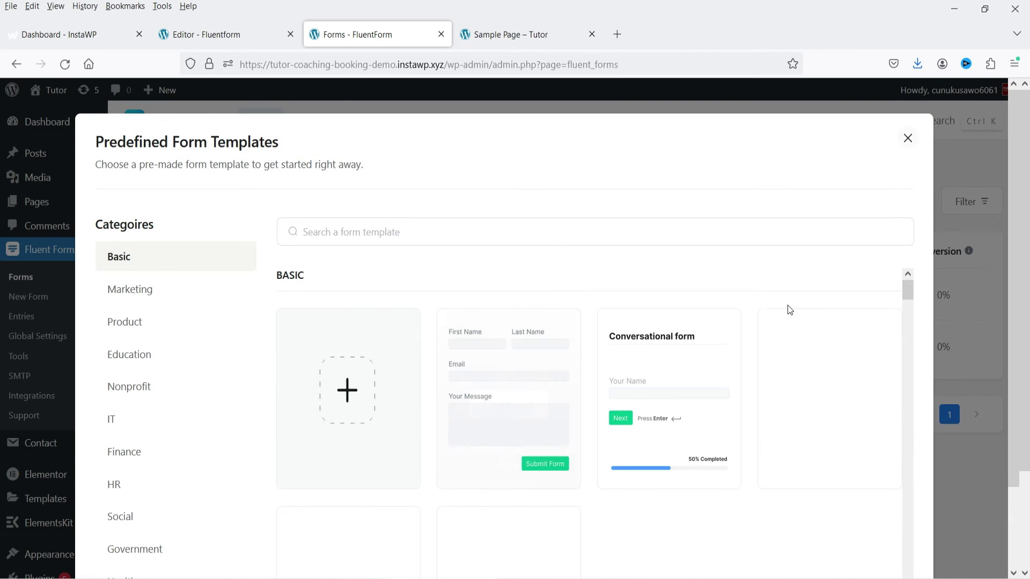
{"action": "scroll", "coordinate": [804, 306], "scroll_direction": "down", "scroll_amount": 3}
{"action": "scroll", "coordinate": [798, 316], "scroll_direction": "up", "scroll_amount": 3}
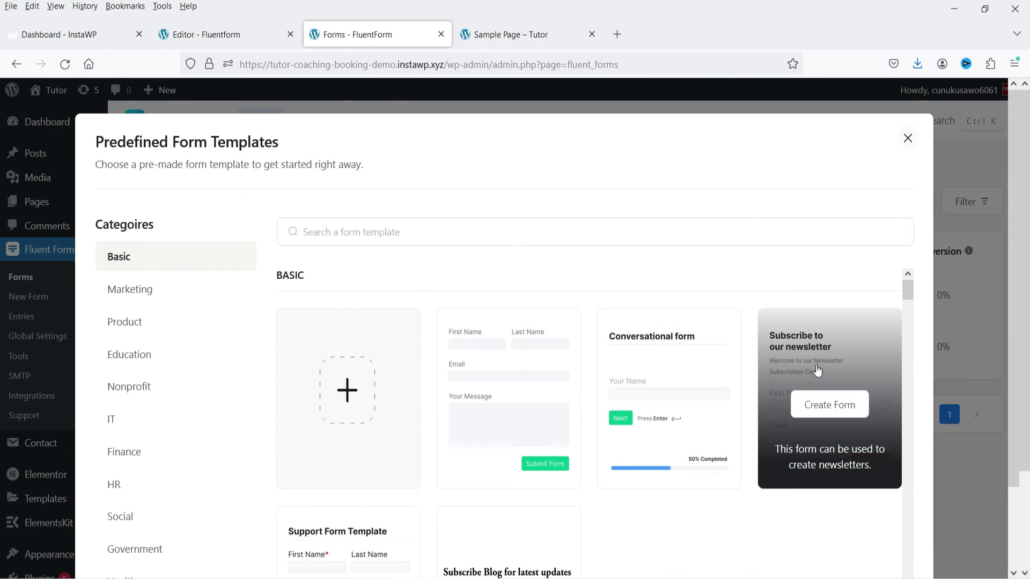
{"action": "scroll", "coordinate": [742, 343], "scroll_direction": "down", "scroll_amount": 5}
{"action": "scroll", "coordinate": [730, 344], "scroll_direction": "up", "scroll_amount": 3}
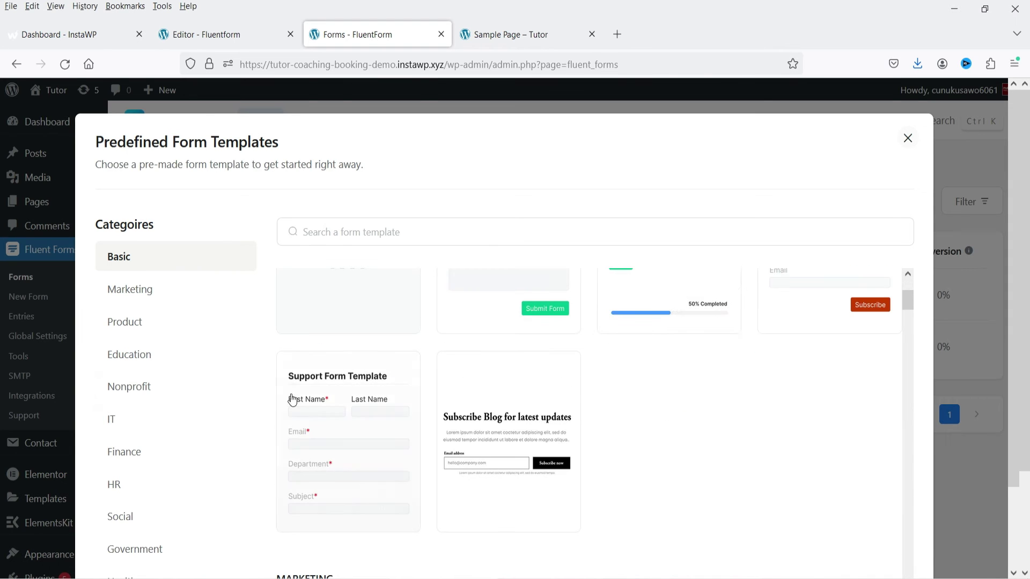
{"action": "scroll", "coordinate": [632, 396], "scroll_direction": "down", "scroll_amount": 5}
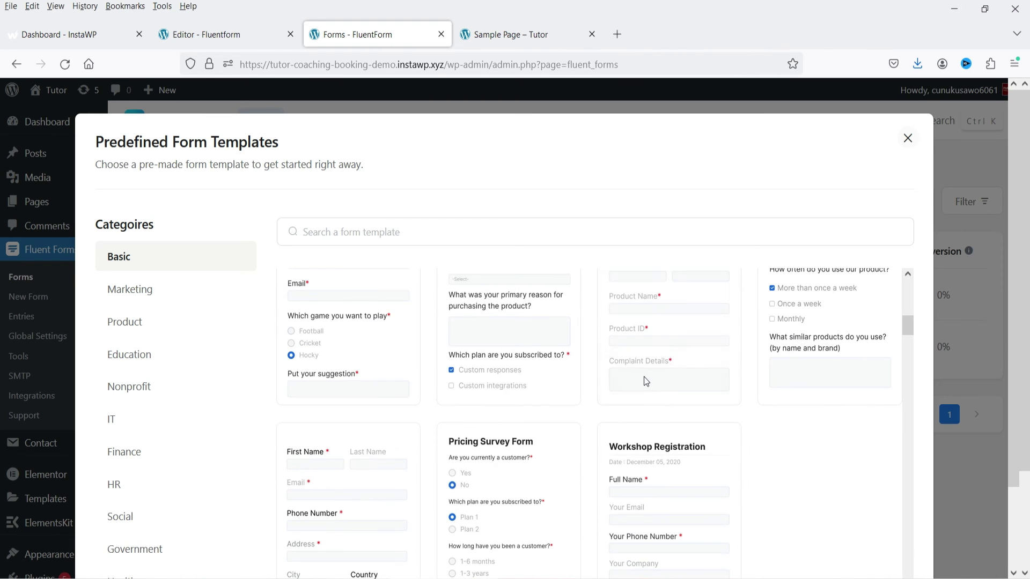
Step: Browse the Marketing, Product and Education templates and create a form from Student Survey Form
{"action": "left_click", "coordinate": [150, 294]}
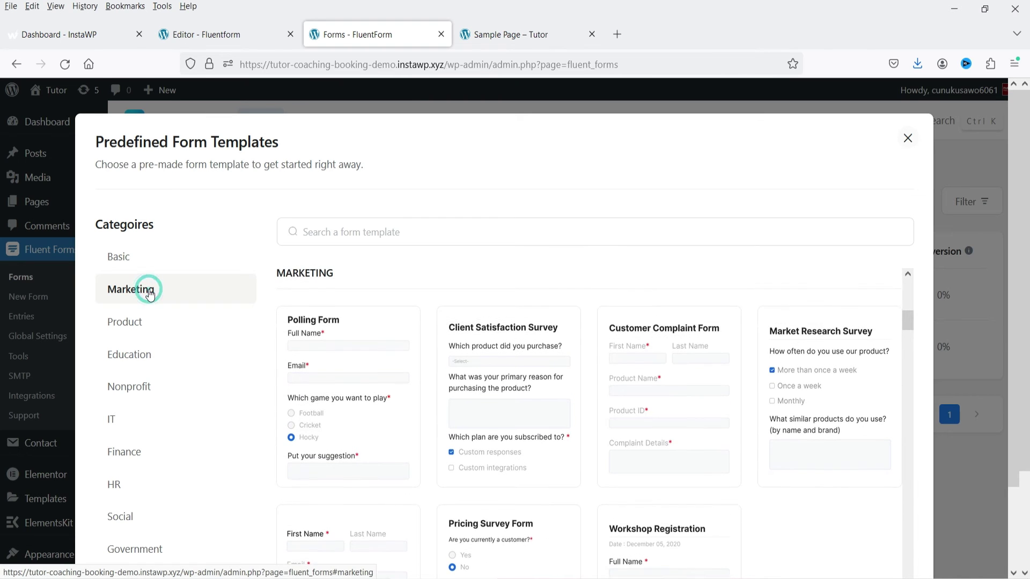
{"action": "mouse_move", "coordinate": [883, 359]}
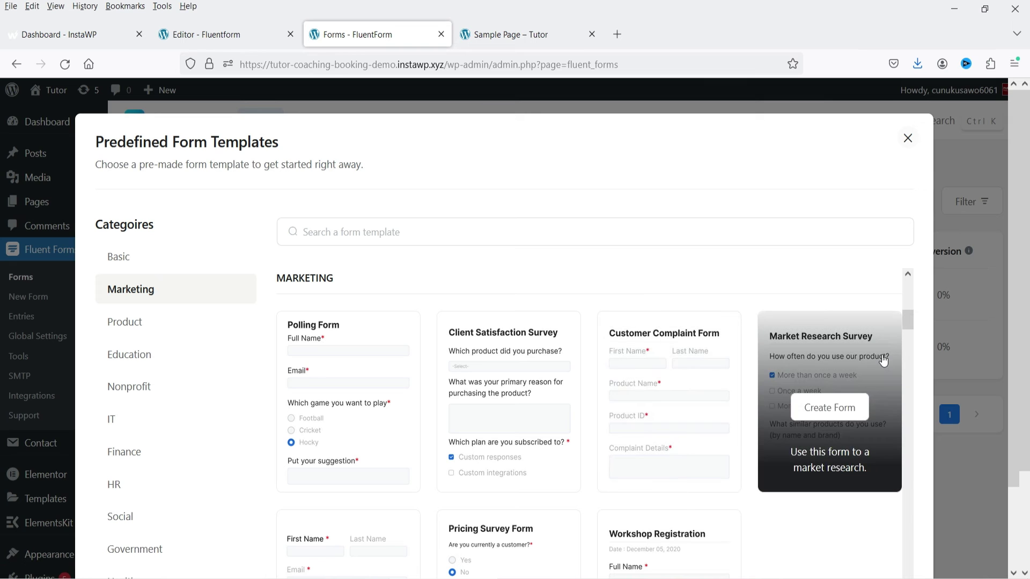
{"action": "left_click", "coordinate": [133, 322]}
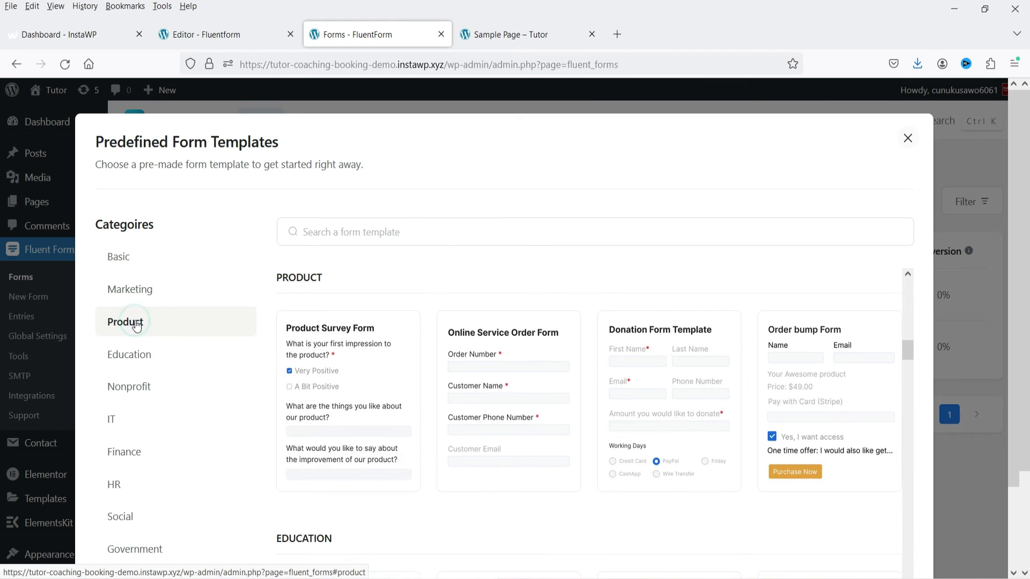
{"action": "mouse_move", "coordinate": [375, 348]}
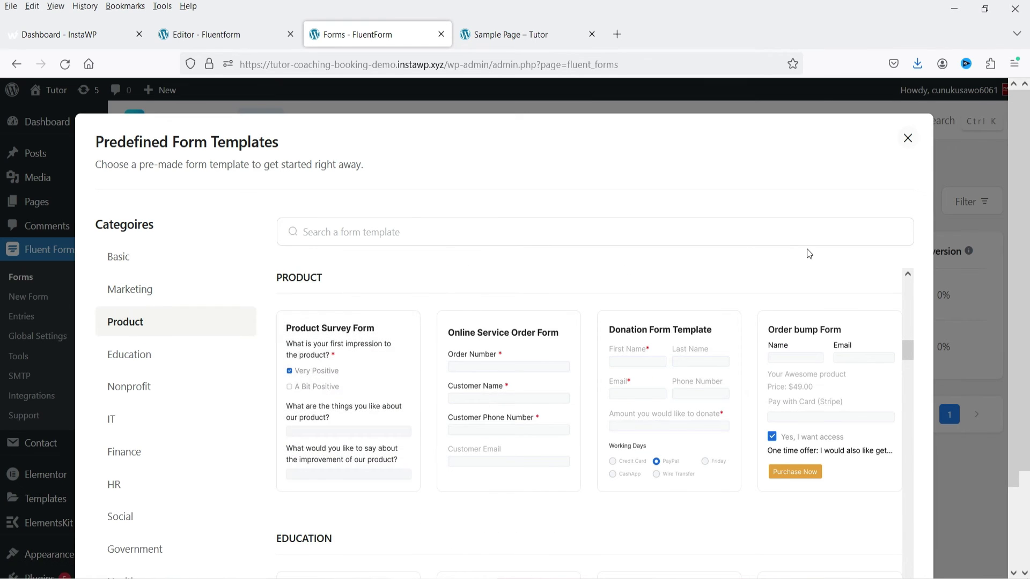
{"action": "left_click", "coordinate": [146, 356]}
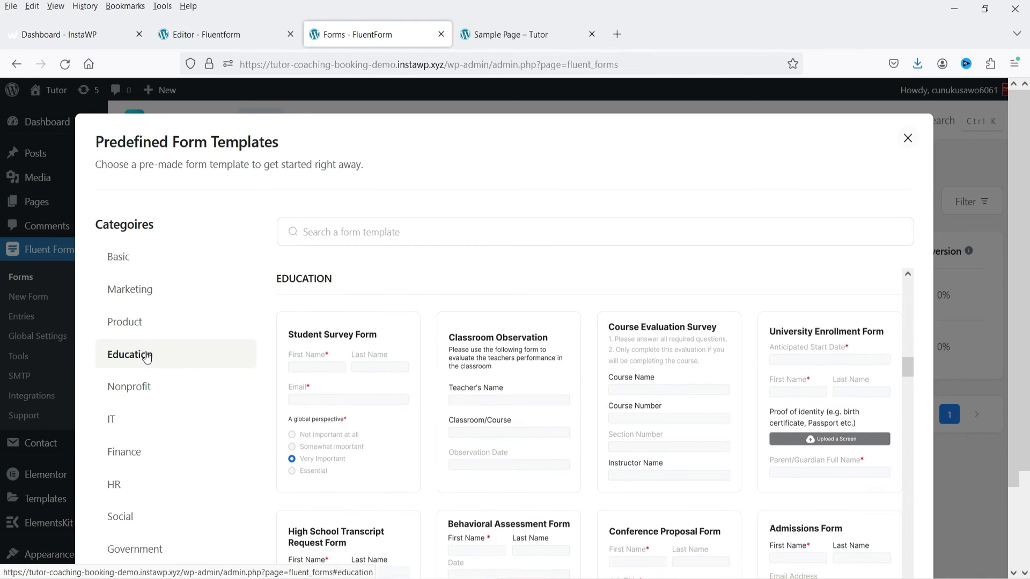
{"action": "mouse_move", "coordinate": [339, 378]}
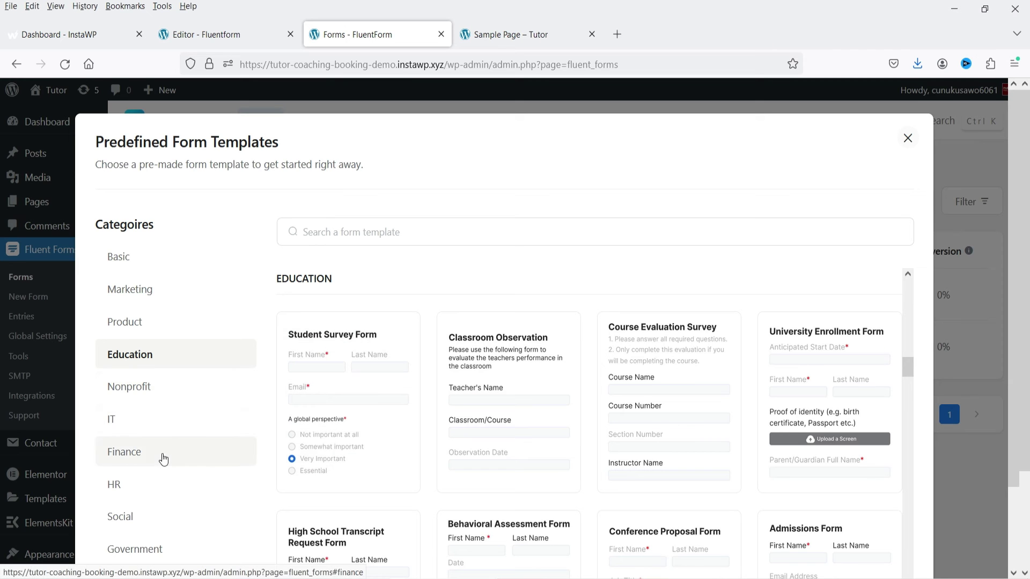
{"action": "mouse_move", "coordinate": [459, 392]}
{"action": "mouse_move", "coordinate": [292, 370]}
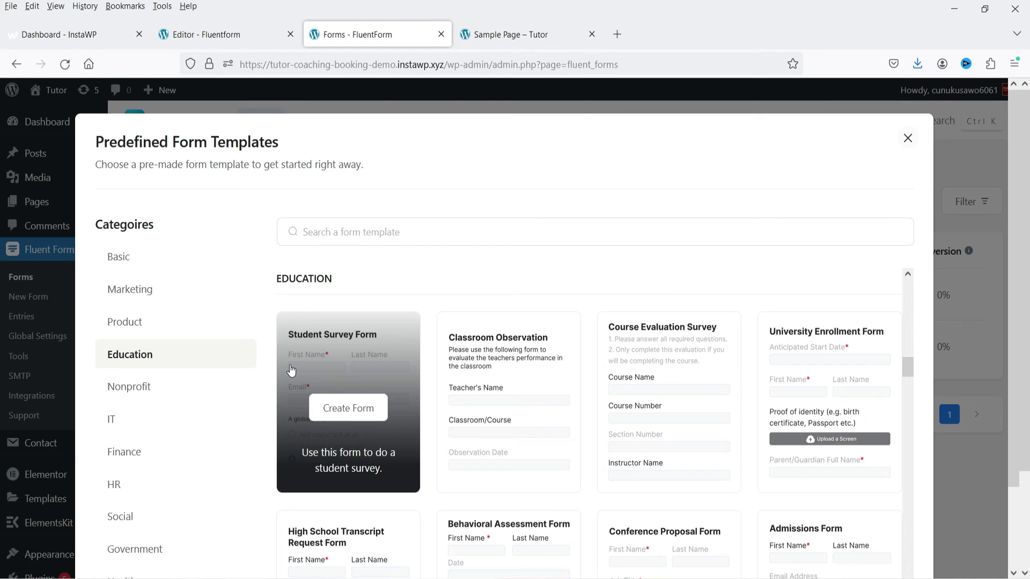
{"action": "mouse_move", "coordinate": [647, 335]}
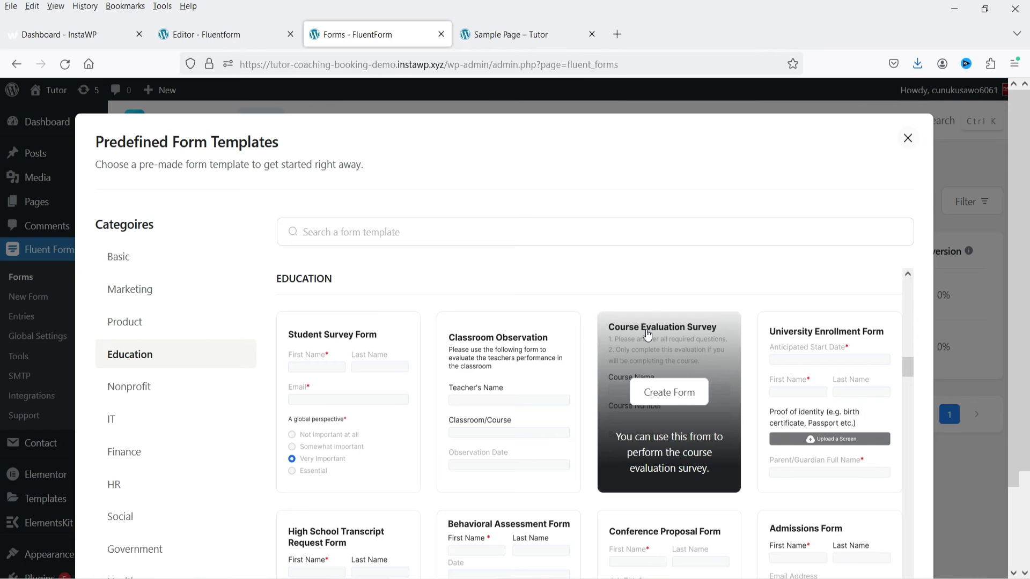
{"action": "left_click", "coordinate": [349, 410]}
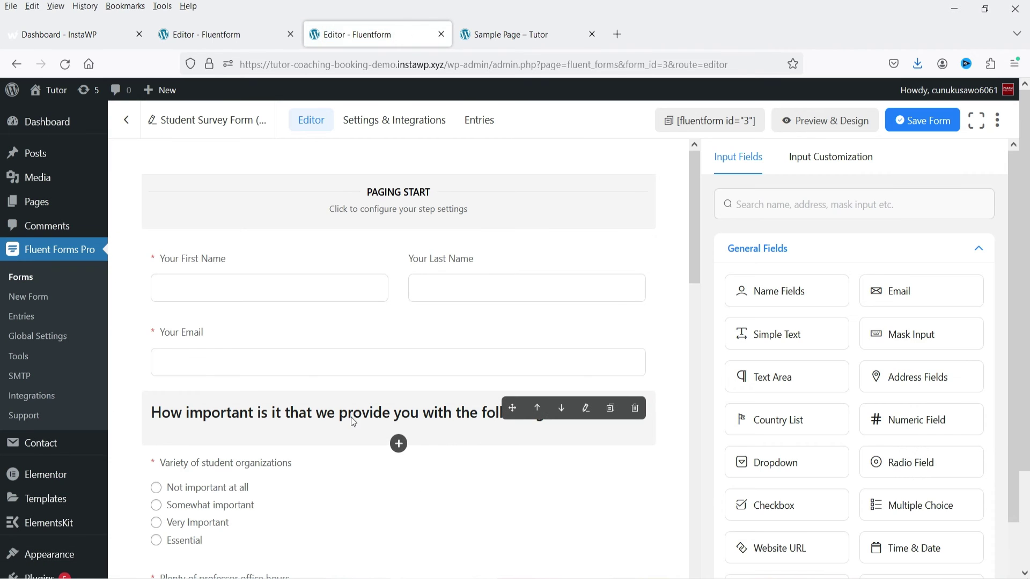
Step: Rename the form to 'Student Survey Form' without '(#3)' and open the Paging Start settings
{"action": "left_click", "coordinate": [172, 125]}
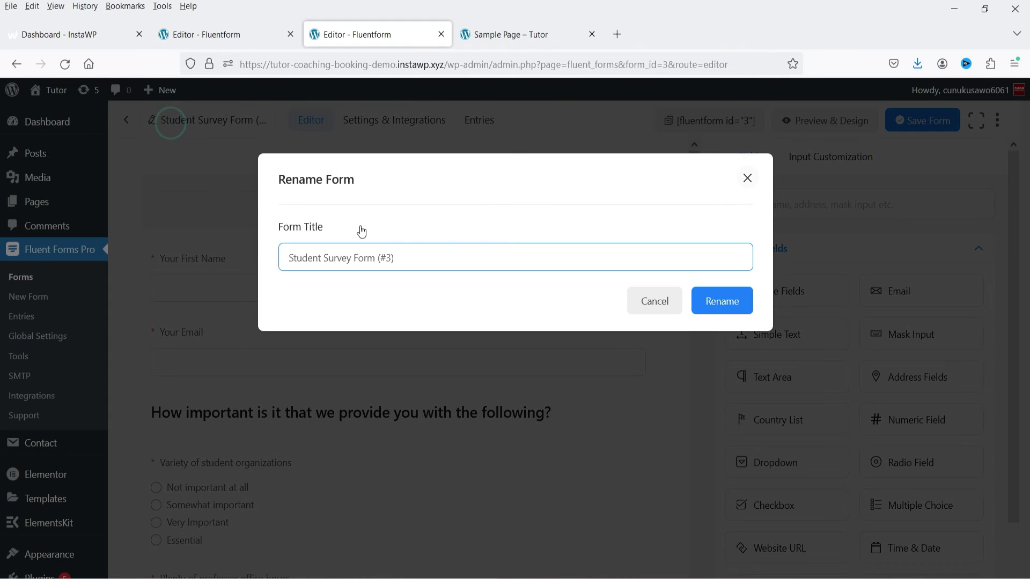
{"action": "left_click", "coordinate": [412, 260]}
{"action": "left_click", "coordinate": [726, 294]}
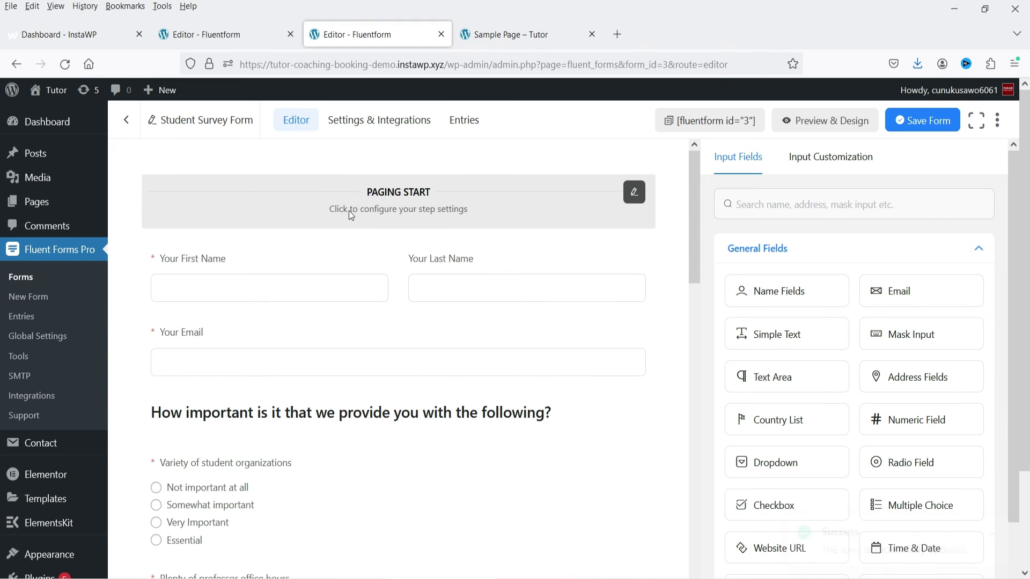
{"action": "left_click", "coordinate": [445, 209]}
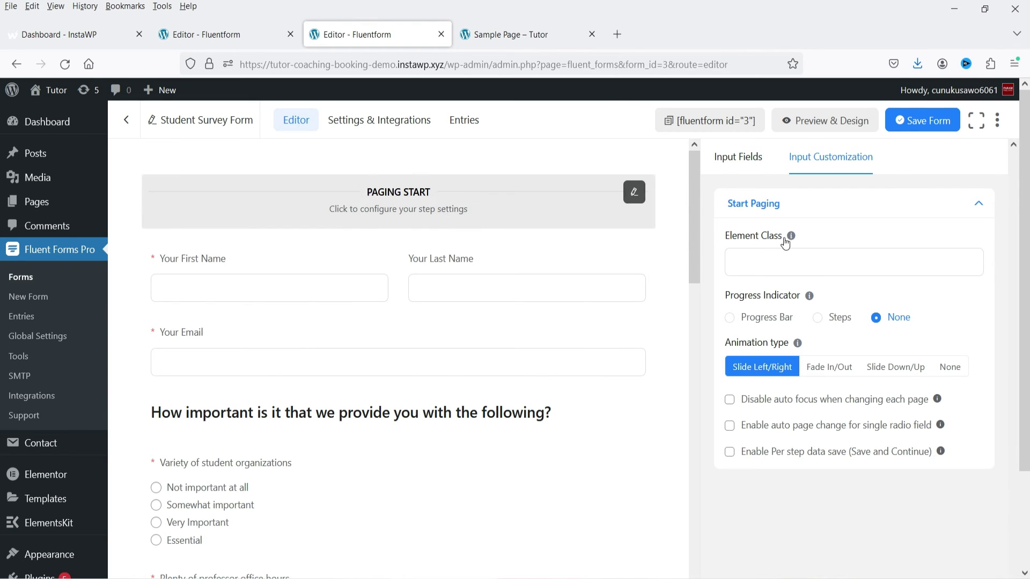
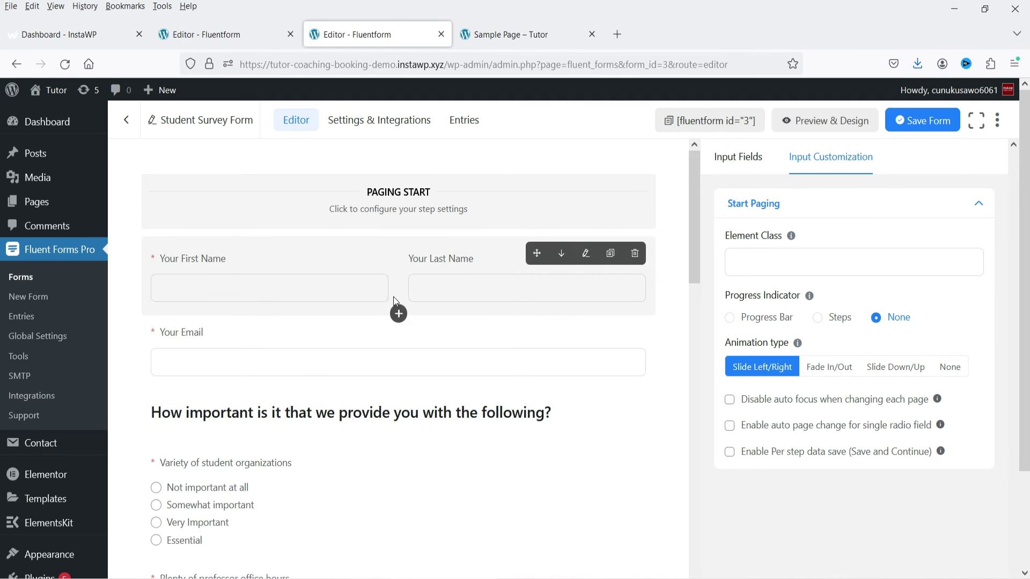
Step: Insert a Form Step page break from Advanced Fields above the 'Take out student loans' question
{"action": "scroll", "coordinate": [254, 285], "scroll_direction": "down", "scroll_amount": 8}
{"action": "scroll", "coordinate": [255, 285], "scroll_direction": "down", "scroll_amount": 4}
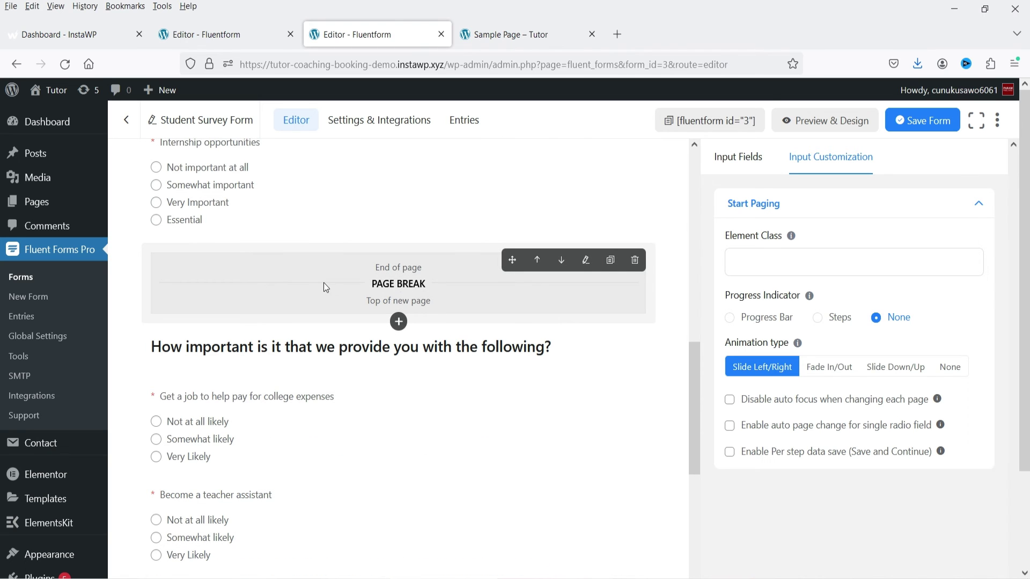
{"action": "scroll", "coordinate": [397, 291], "scroll_direction": "down", "scroll_amount": 7}
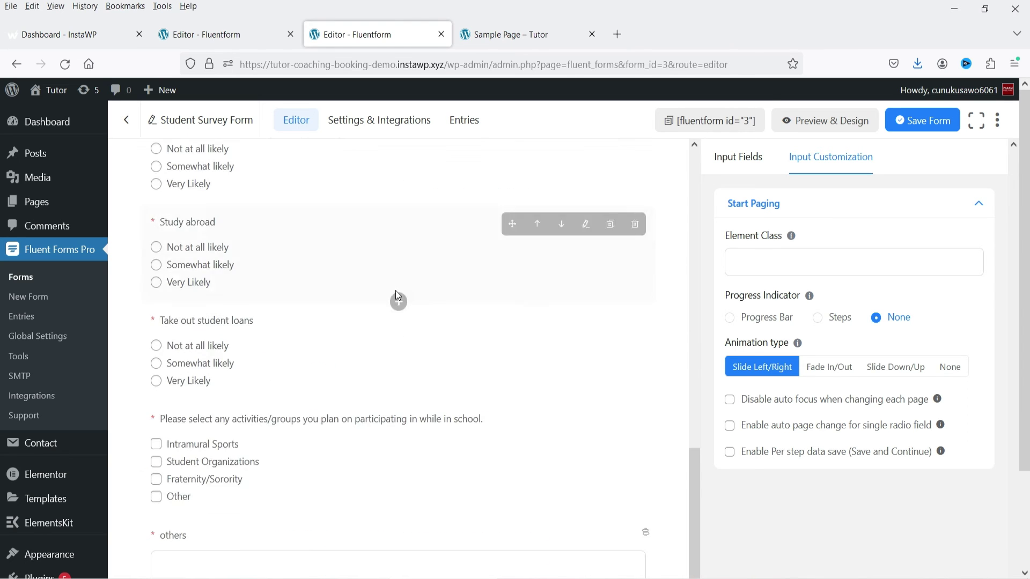
{"action": "scroll", "coordinate": [370, 300], "scroll_direction": "up", "scroll_amount": 11}
{"action": "scroll", "coordinate": [300, 370], "scroll_direction": "down", "scroll_amount": 10}
{"action": "scroll", "coordinate": [313, 321], "scroll_direction": "down", "scroll_amount": 1}
{"action": "scroll", "coordinate": [433, 266], "scroll_direction": "up", "scroll_amount": 15}
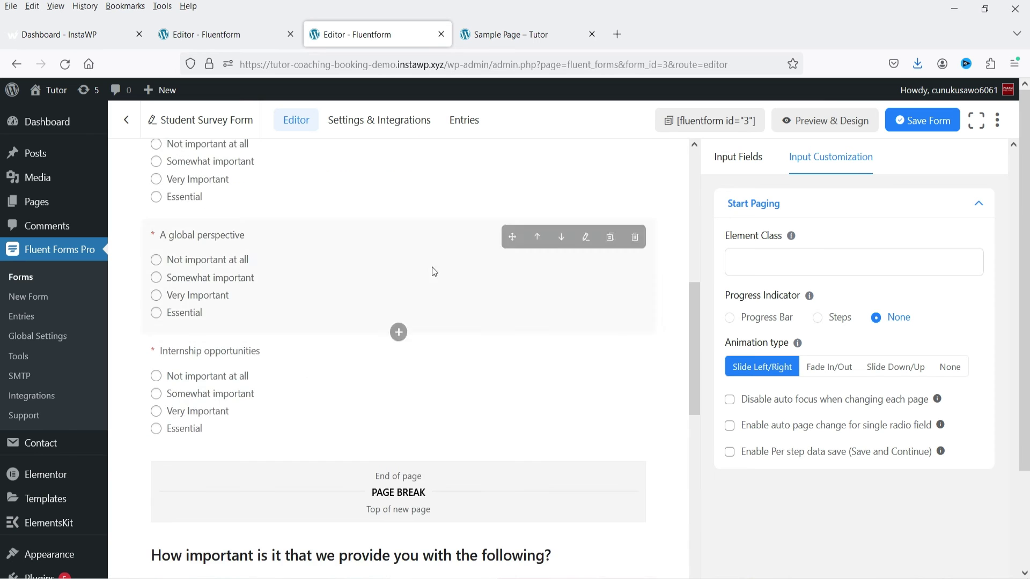
{"action": "scroll", "coordinate": [468, 303], "scroll_direction": "down", "scroll_amount": 4}
{"action": "scroll", "coordinate": [469, 305], "scroll_direction": "down", "scroll_amount": 10}
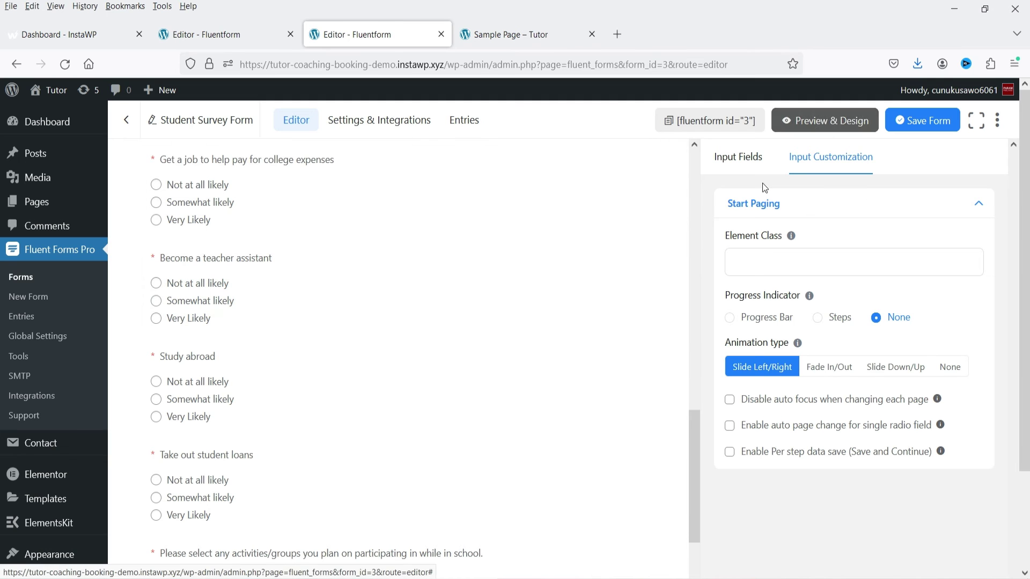
{"action": "left_click", "coordinate": [724, 156]}
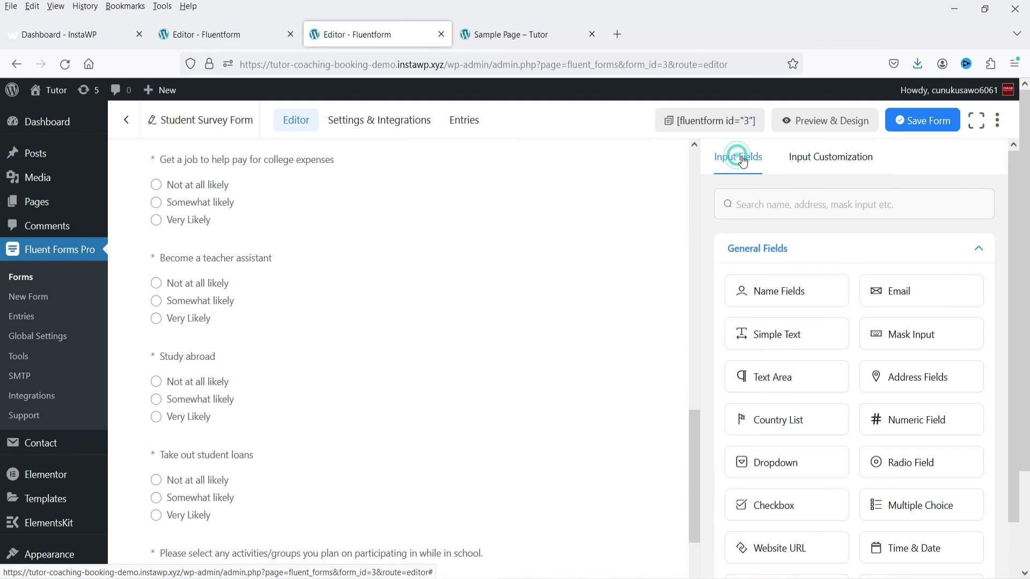
{"action": "left_click", "coordinate": [847, 258]}
{"action": "left_click", "coordinate": [822, 288]}
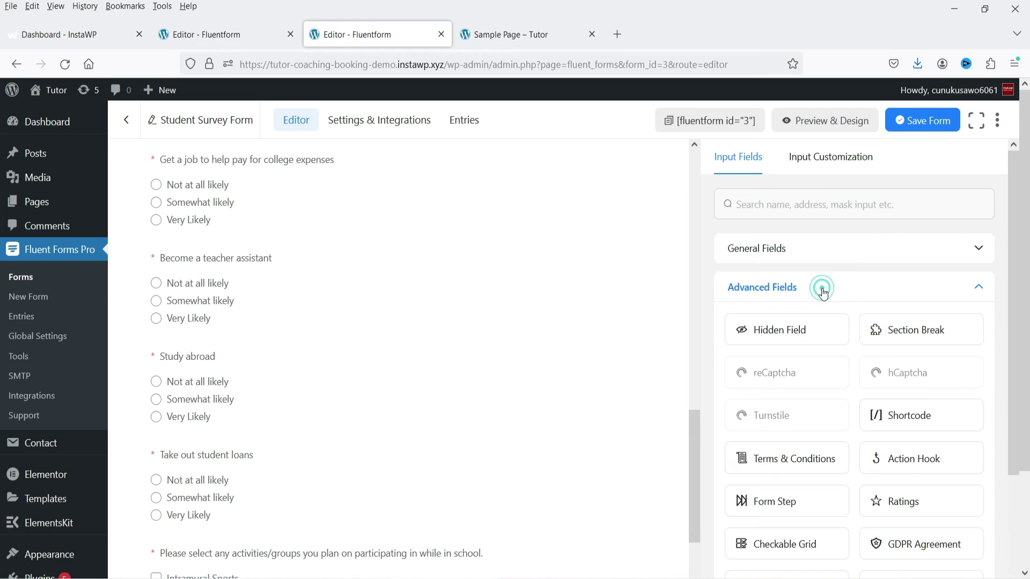
{"action": "left_click_drag", "start_coordinate": [778, 501], "coordinate": [476, 465]}
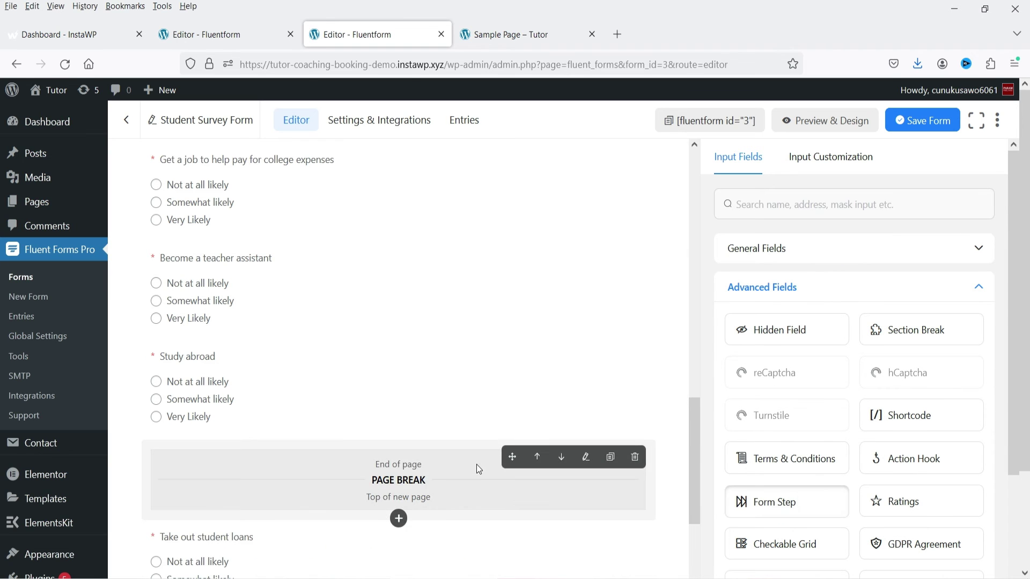
Step: Save the Student Survey Form and open its Preview & Design view
{"action": "scroll", "coordinate": [509, 346], "scroll_direction": "down", "scroll_amount": 5}
{"action": "scroll", "coordinate": [509, 346], "scroll_direction": "up", "scroll_amount": 10}
{"action": "left_click", "coordinate": [921, 120]}
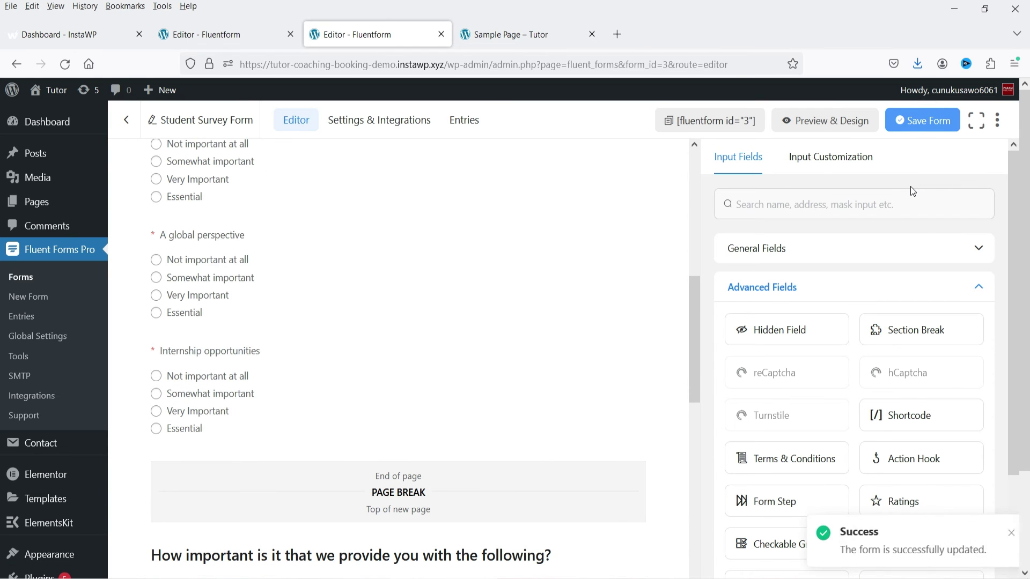
{"action": "left_click", "coordinate": [820, 123]}
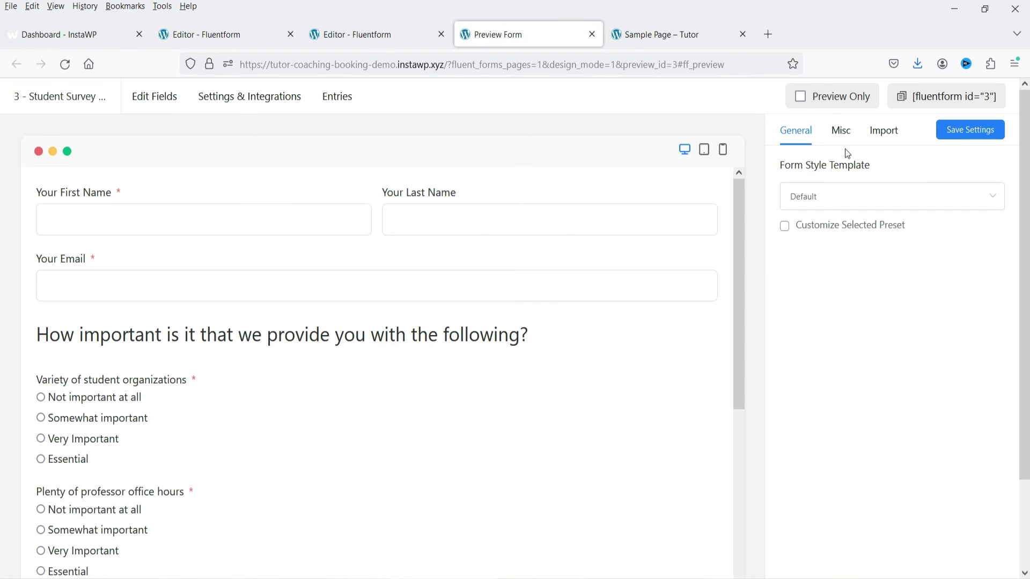
Step: In Misc > Container Styles, give the form a light yellow background and 25 px padding
{"action": "left_click", "coordinate": [844, 133]}
{"action": "left_click", "coordinate": [859, 174]}
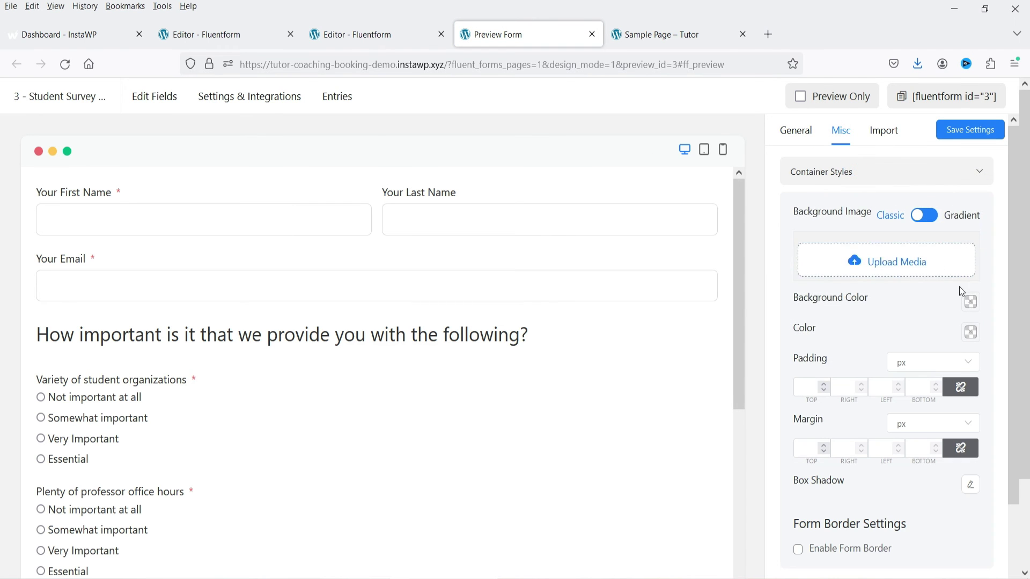
{"action": "left_click", "coordinate": [970, 302]}
{"action": "left_click", "coordinate": [834, 320]}
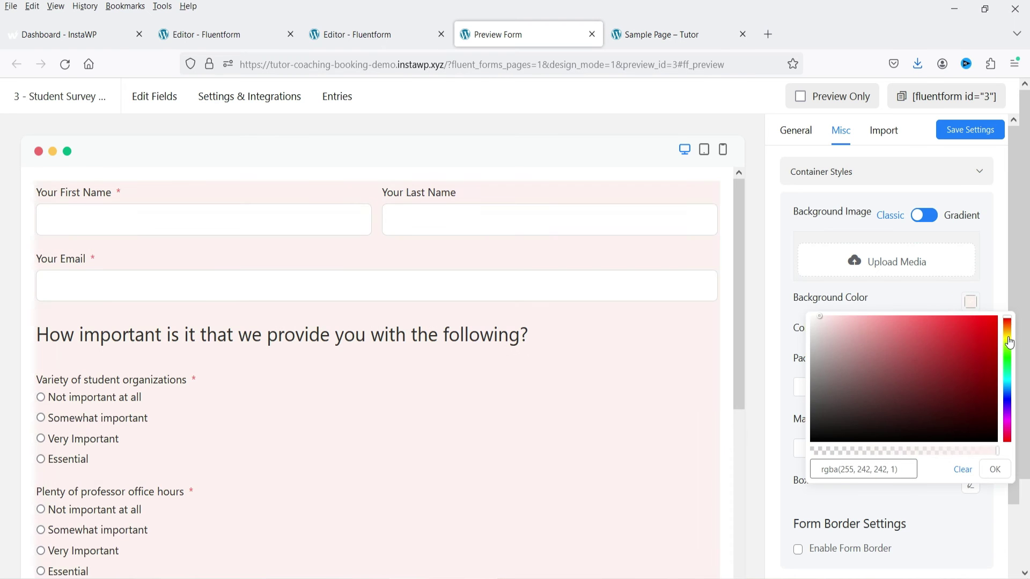
{"action": "left_click", "coordinate": [1007, 341]}
{"action": "left_click", "coordinate": [795, 333]}
{"action": "left_click", "coordinate": [804, 387]}
{"action": "type", "text": "25"}
Step: Test the preview's Next button, which reveals the required-field errors
{"action": "scroll", "coordinate": [593, 347], "scroll_direction": "down", "scroll_amount": 5}
{"action": "scroll", "coordinate": [593, 346], "scroll_direction": "up", "scroll_amount": 5}
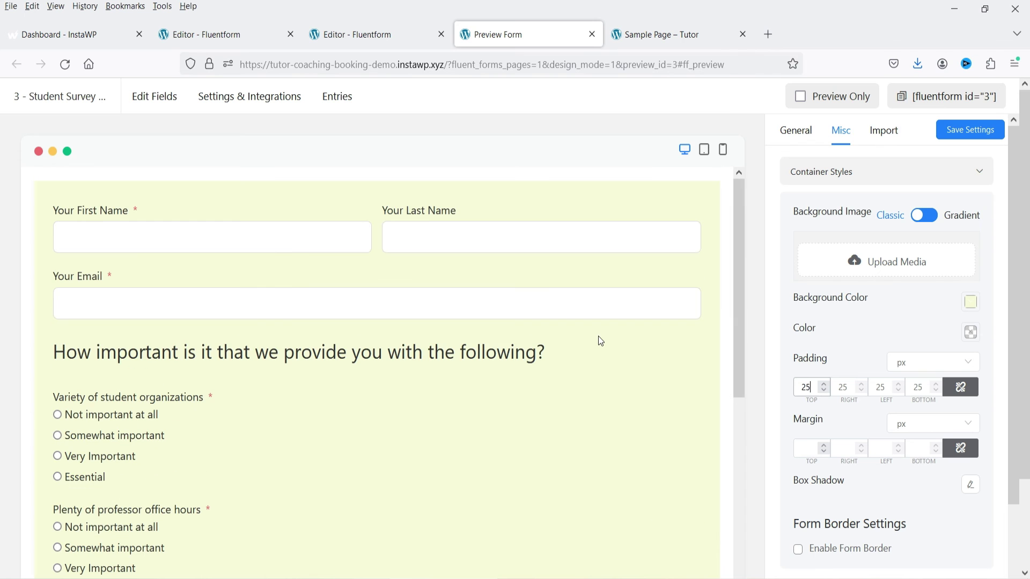
{"action": "scroll", "coordinate": [411, 267], "scroll_direction": "down", "scroll_amount": 5}
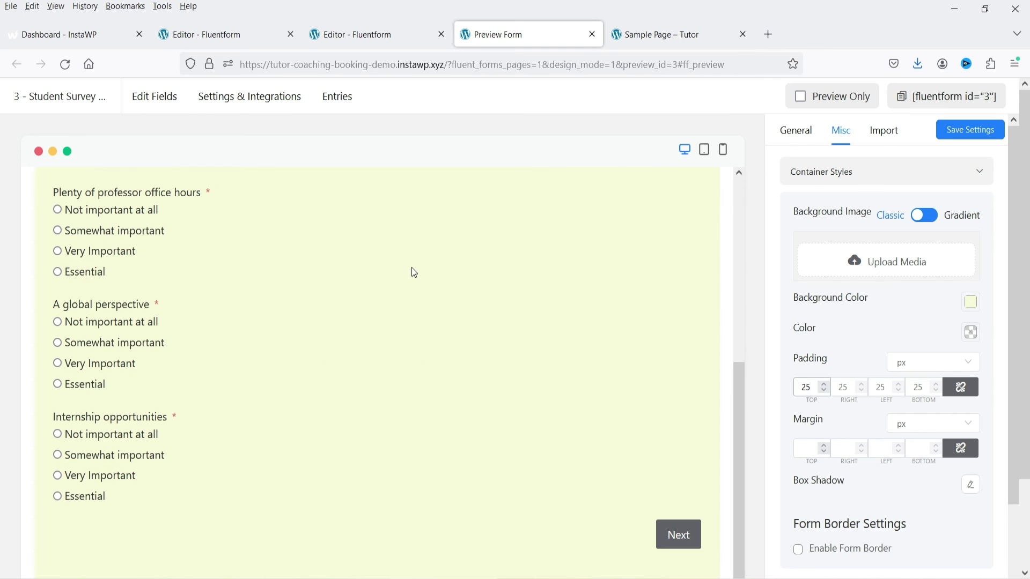
{"action": "scroll", "coordinate": [395, 250], "scroll_direction": "down", "scroll_amount": 2}
{"action": "left_click", "coordinate": [679, 432]}
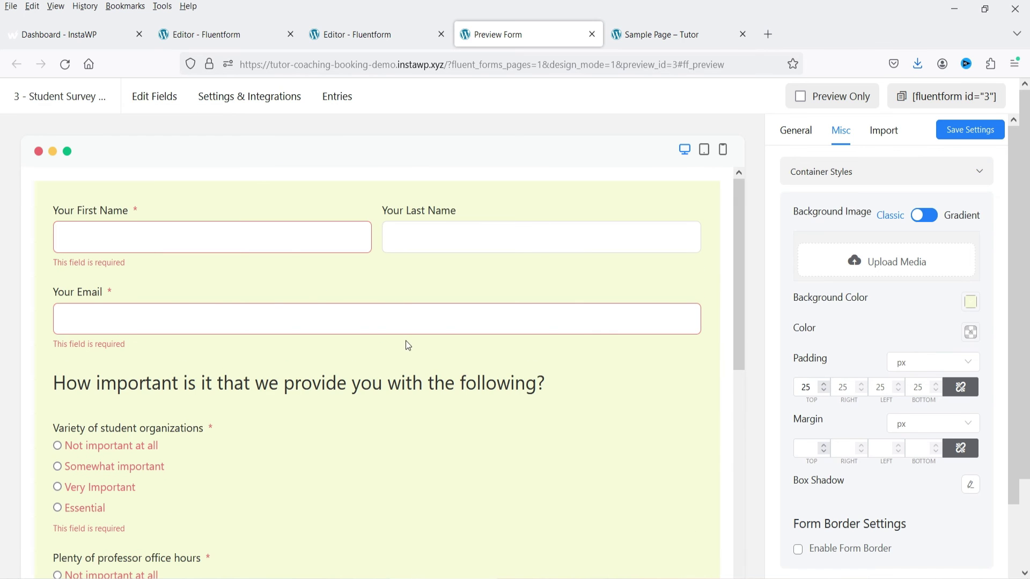
{"action": "scroll", "coordinate": [408, 345], "scroll_direction": "down", "scroll_amount": 10}
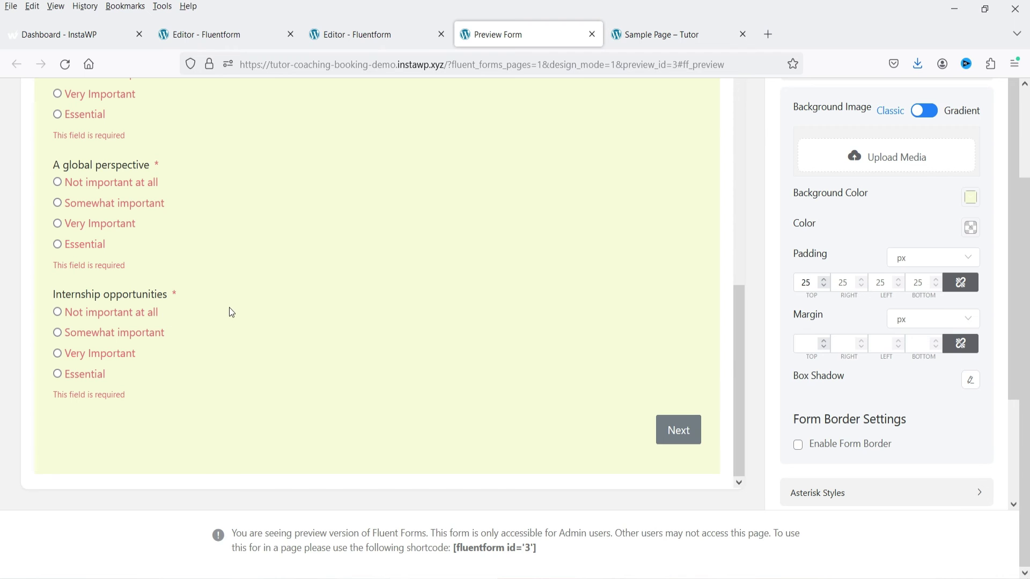
{"action": "scroll", "coordinate": [812, 333], "scroll_direction": "up", "scroll_amount": 2}
Step: Customize the selected preset to give the Next button a dark navy background, and save the settings
{"action": "left_click", "coordinate": [795, 133]}
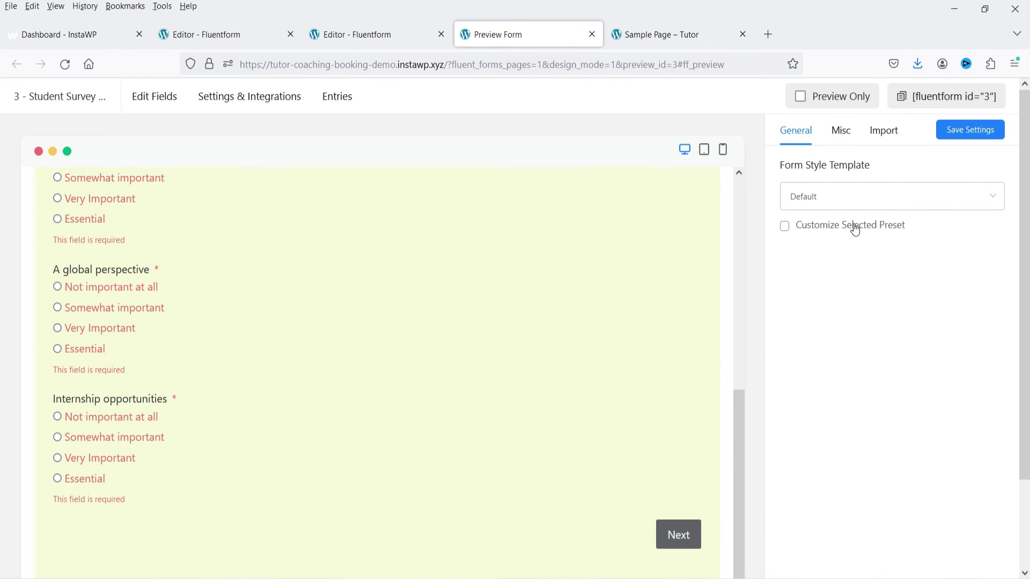
{"action": "left_click", "coordinate": [786, 229]}
{"action": "scroll", "coordinate": [966, 314], "scroll_direction": "down", "scroll_amount": 1}
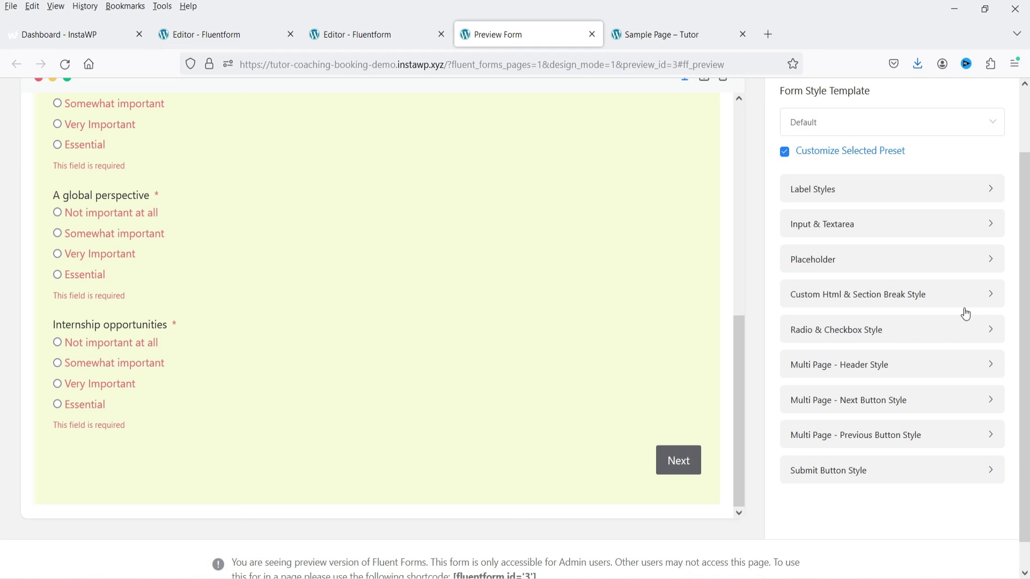
{"action": "left_click", "coordinate": [862, 406]}
{"action": "scroll", "coordinate": [866, 381], "scroll_direction": "down", "scroll_amount": 5}
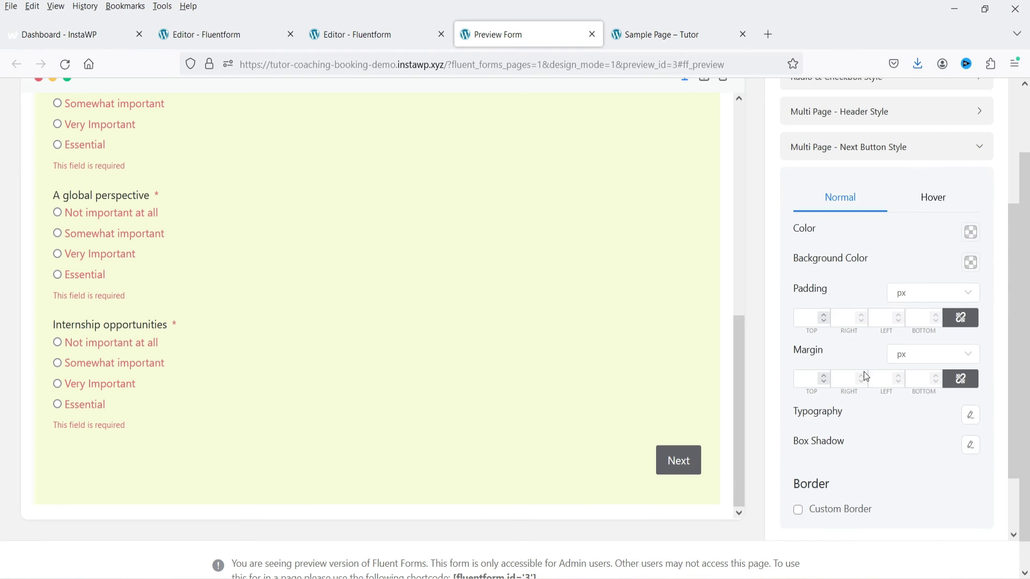
{"action": "left_click", "coordinate": [970, 262]}
{"action": "left_click_drag", "start_coordinate": [965, 354], "coordinate": [973, 364]}
{"action": "left_click", "coordinate": [1007, 363]}
{"action": "left_click", "coordinate": [873, 246]}
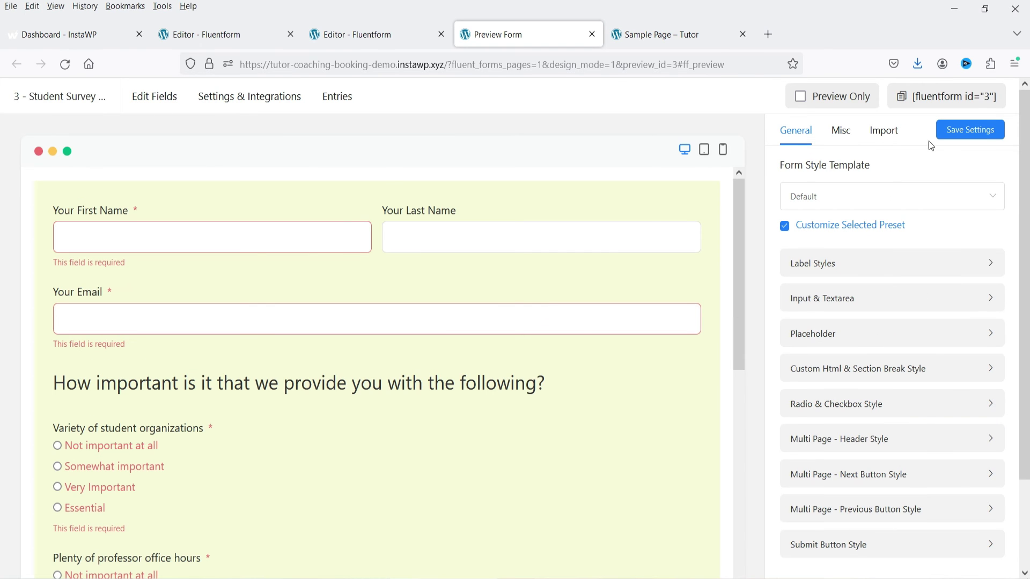
{"action": "left_click", "coordinate": [983, 134]}
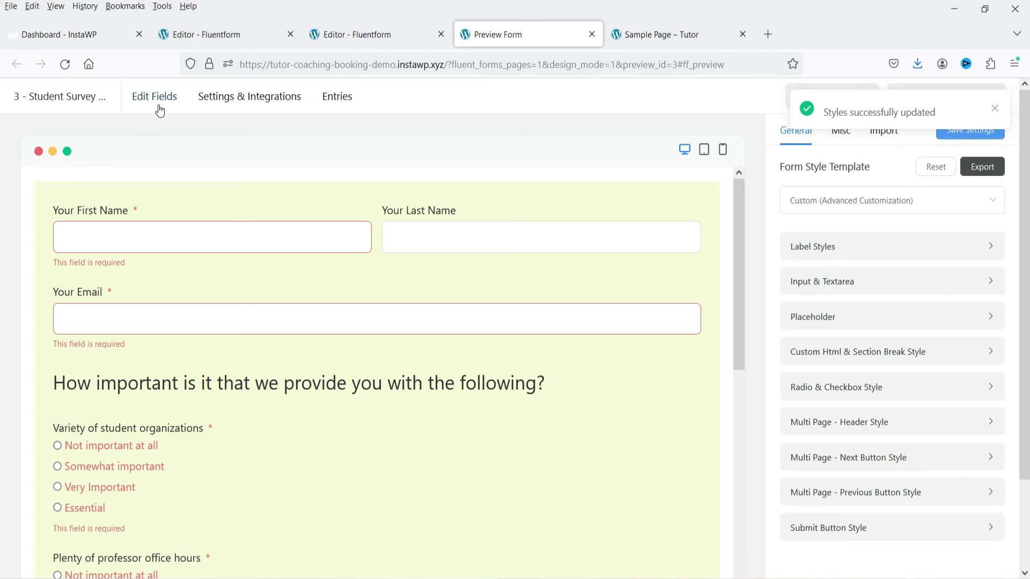
Step: Set the Paging Start progress indicator to Steps, with titles Step 1, Step 2 and Step 3
{"action": "left_click", "coordinate": [157, 98]}
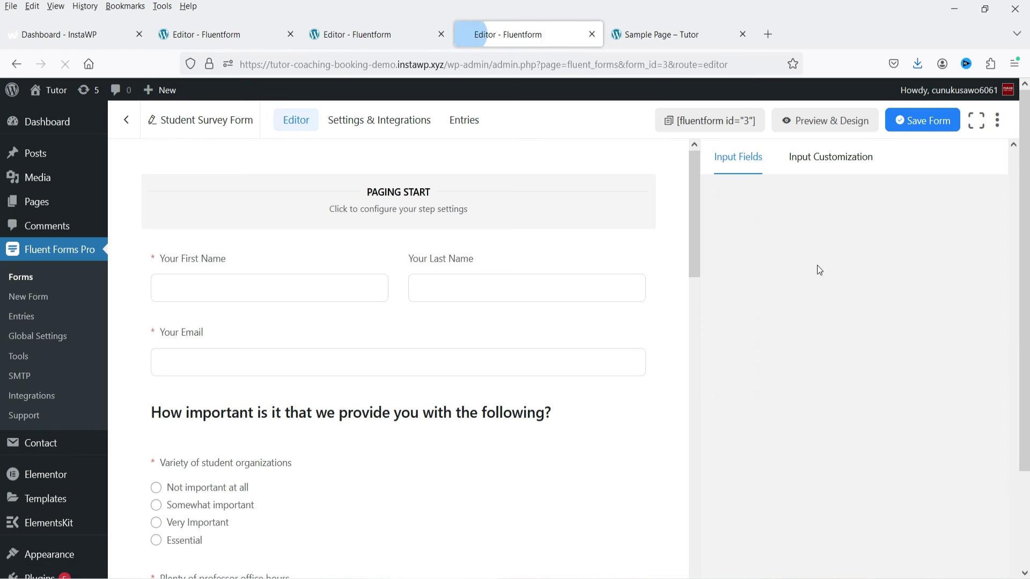
{"action": "left_click", "coordinate": [346, 194]}
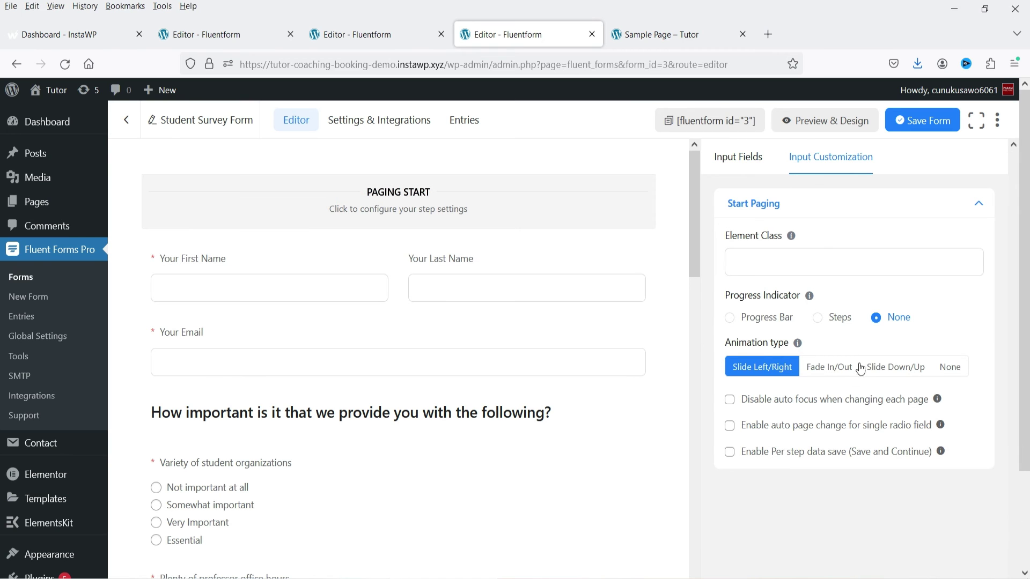
{"action": "left_click", "coordinate": [731, 319]}
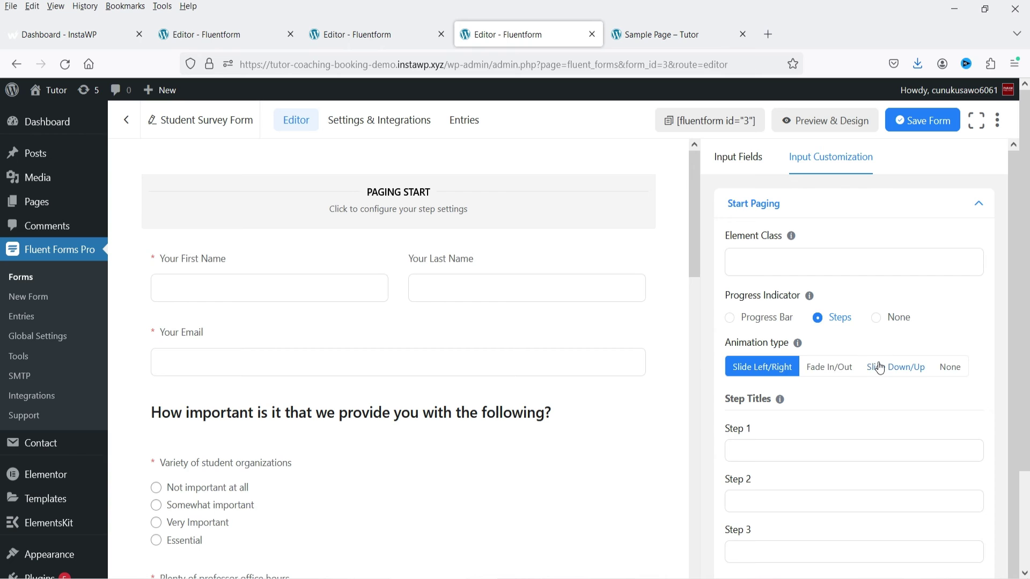
{"action": "scroll", "coordinate": [762, 457], "scroll_direction": "down", "scroll_amount": 1}
{"action": "left_click", "coordinate": [783, 502]}
{"action": "left_click", "coordinate": [773, 402]}
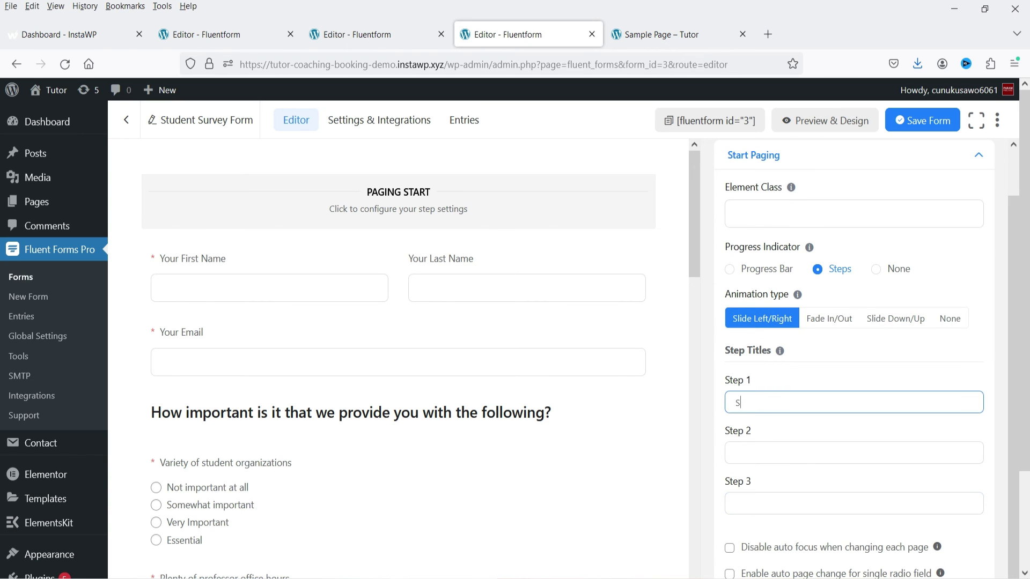
{"action": "left_click", "coordinate": [774, 452]}
{"action": "type", "text": "Step 2"}
{"action": "left_click", "coordinate": [767, 504]}
{"action": "type", "text": "Step 3"}
Step: Save the form and reopen its preview
{"action": "scroll", "coordinate": [831, 444], "scroll_direction": "up", "scroll_amount": 1}
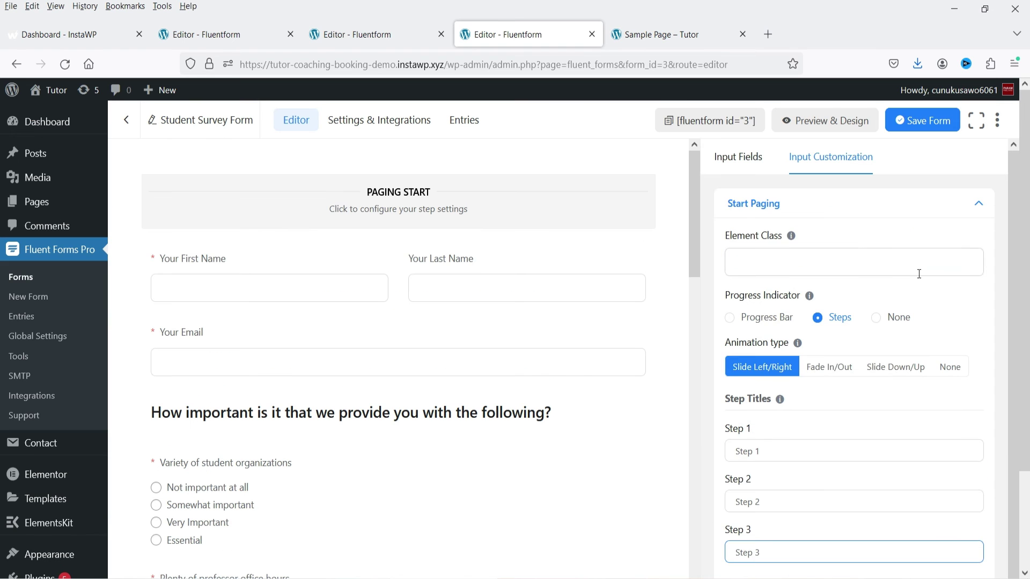
{"action": "left_click", "coordinate": [920, 126]}
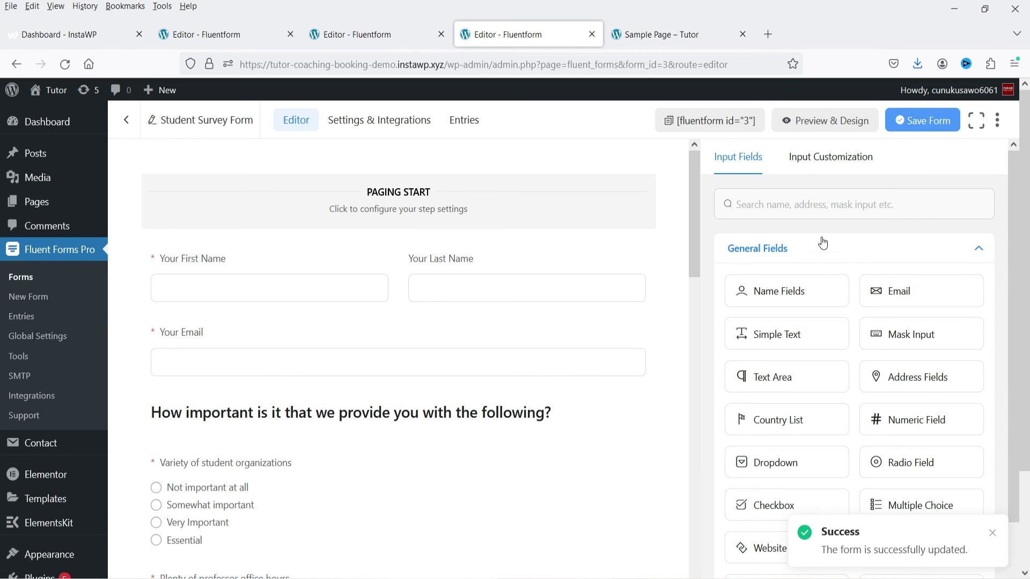
{"action": "left_click", "coordinate": [819, 121]}
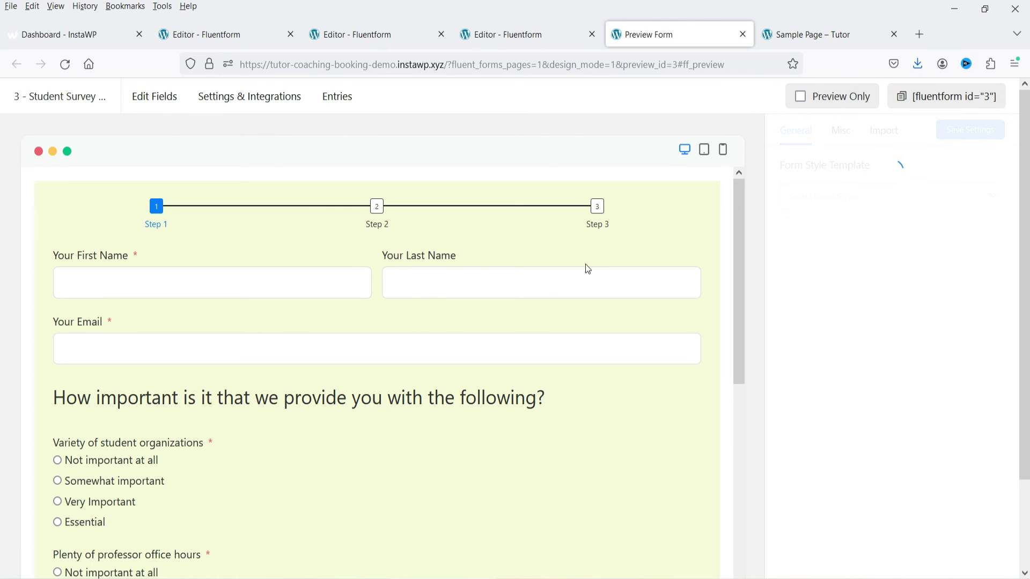
Step: Check the survey preview at tablet and phone widths, then return to editing fields
{"action": "left_click", "coordinate": [704, 152]}
{"action": "scroll", "coordinate": [397, 328], "scroll_direction": "down", "scroll_amount": 6}
{"action": "scroll", "coordinate": [403, 321], "scroll_direction": "up", "scroll_amount": 6}
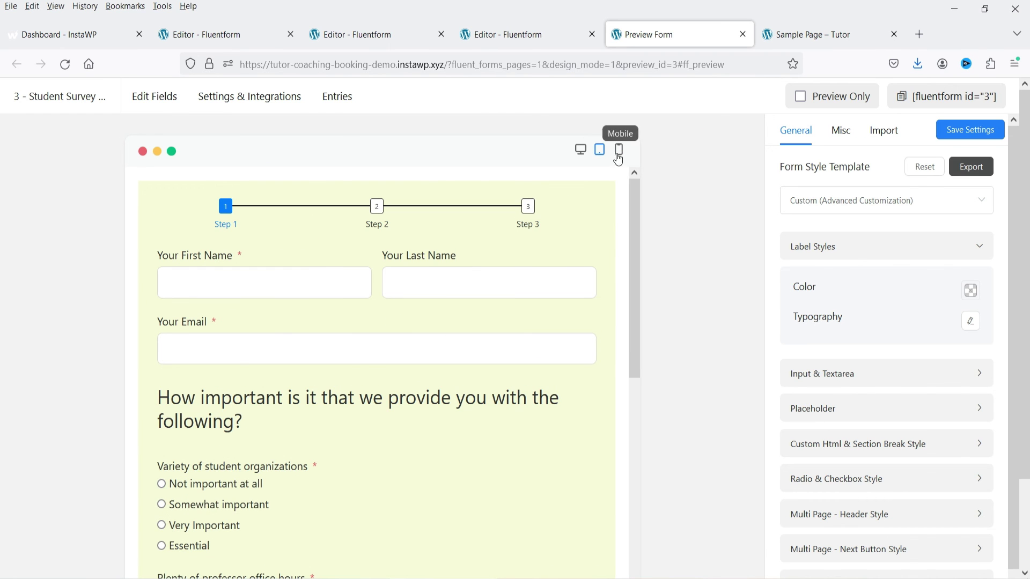
{"action": "left_click", "coordinate": [618, 155]}
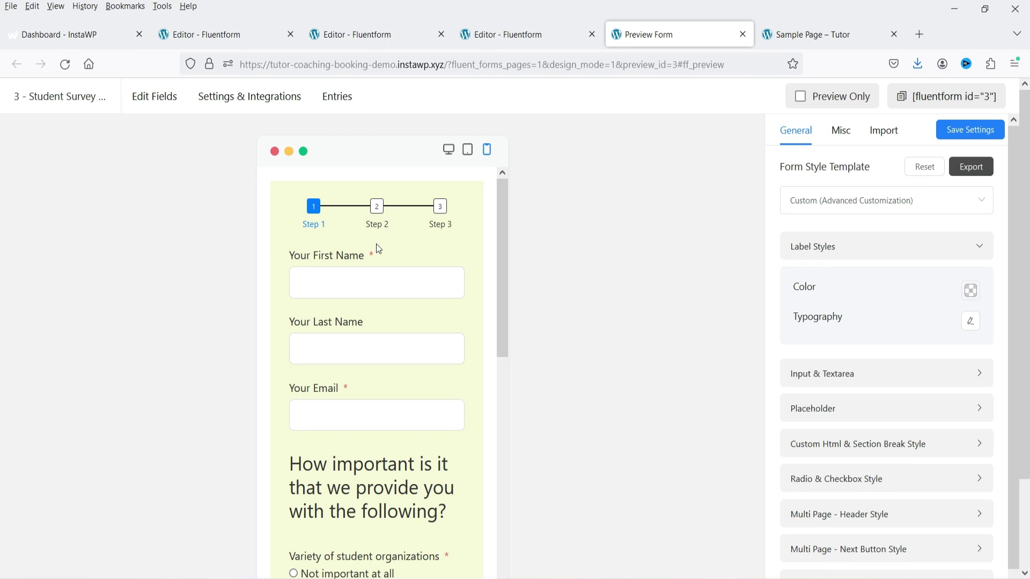
{"action": "scroll", "coordinate": [375, 243], "scroll_direction": "down", "scroll_amount": 6}
{"action": "scroll", "coordinate": [373, 275], "scroll_direction": "up", "scroll_amount": 6}
{"action": "left_click", "coordinate": [166, 108]}
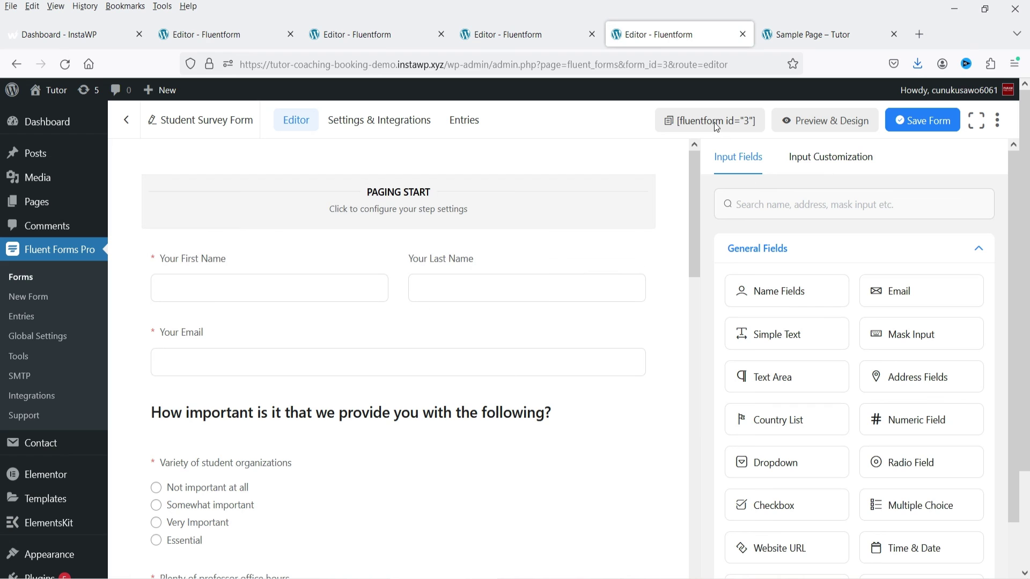
Step: Copy the form shortcode and add a 54 px Spacer below the existing form on Sample Page
{"action": "left_click", "coordinate": [713, 121]}
{"action": "left_click", "coordinate": [798, 35]}
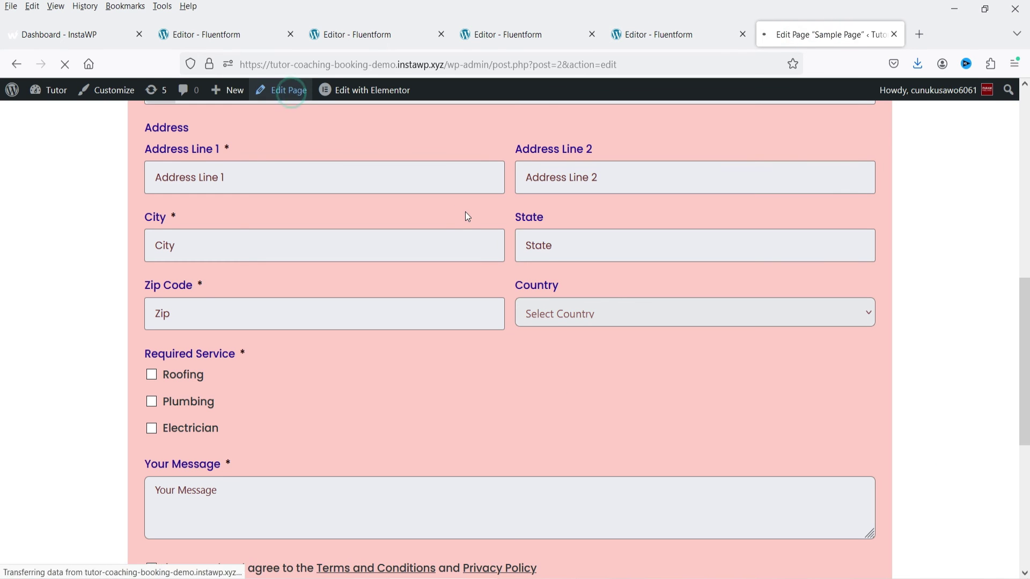
{"action": "scroll", "coordinate": [462, 225], "scroll_direction": "down", "scroll_amount": 6}
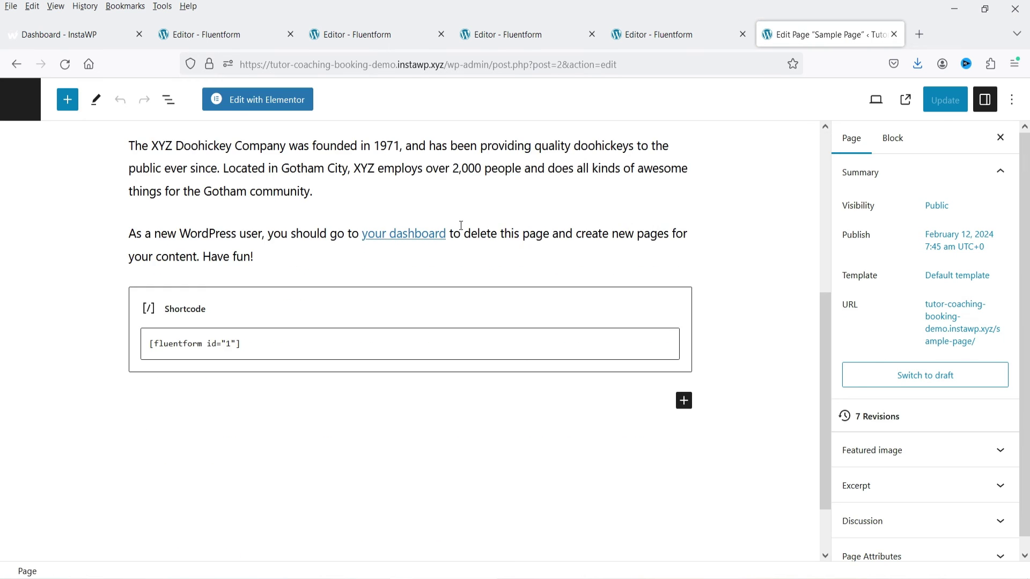
{"action": "left_click", "coordinate": [688, 330]}
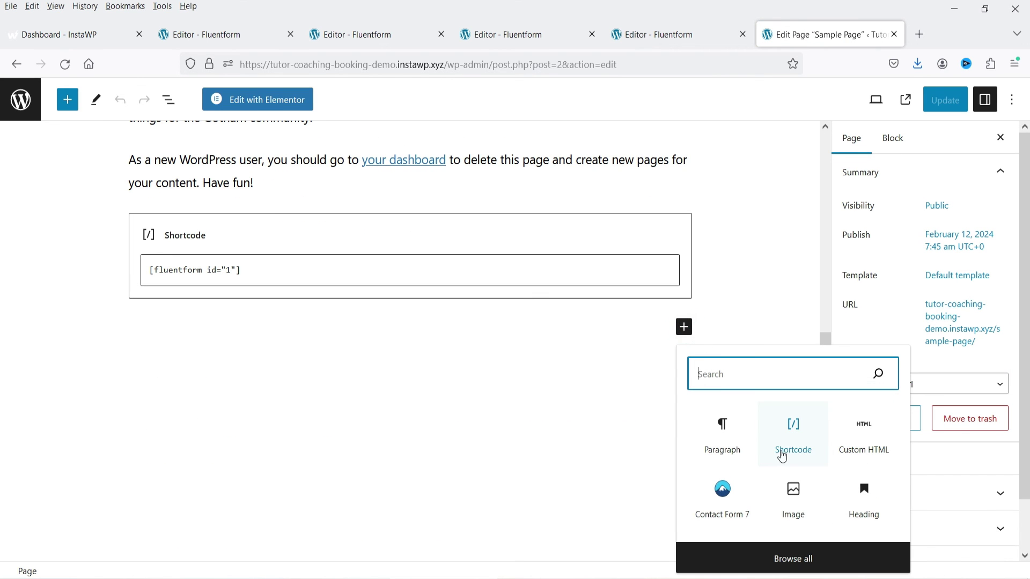
{"action": "type", "text": "space"}
{"action": "left_click", "coordinate": [722, 425]}
{"action": "left_click_drag", "start_coordinate": [416, 387], "coordinate": [416, 354]}
{"action": "left_click", "coordinate": [539, 390]}
Step: Add a Shortcode block containing [fluentform id="3"], update the page, and view it live
{"action": "left_click", "coordinate": [684, 382]}
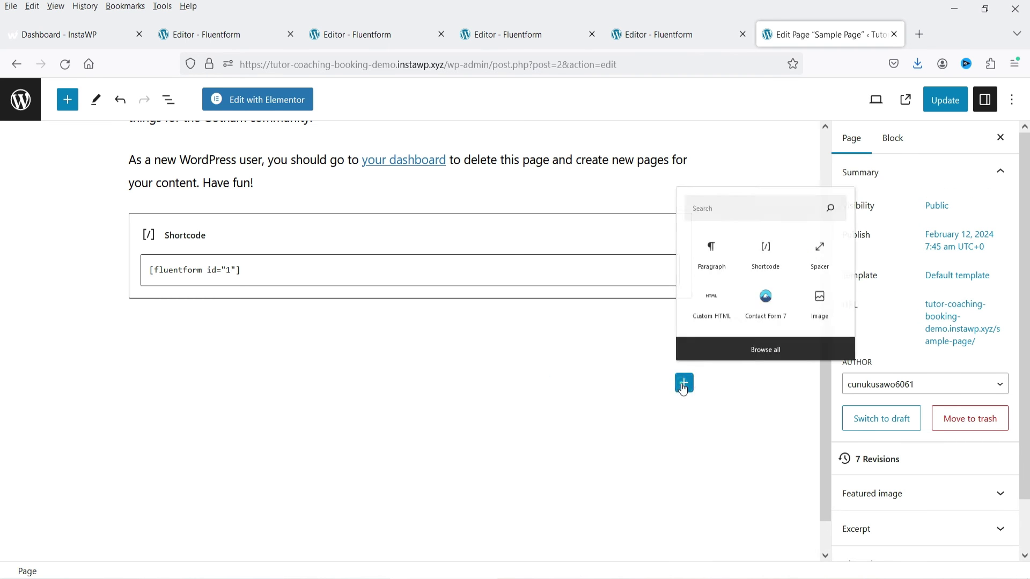
{"action": "left_click", "coordinate": [793, 228]}
{"action": "key", "text": "ctrl+v"}
{"action": "left_click", "coordinate": [944, 100]}
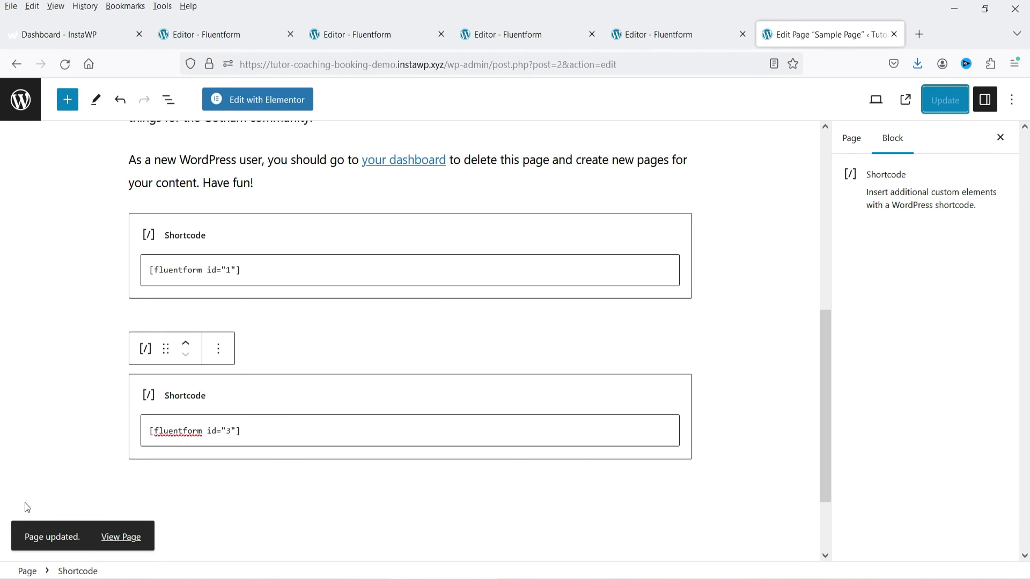
{"action": "left_click", "coordinate": [118, 538]}
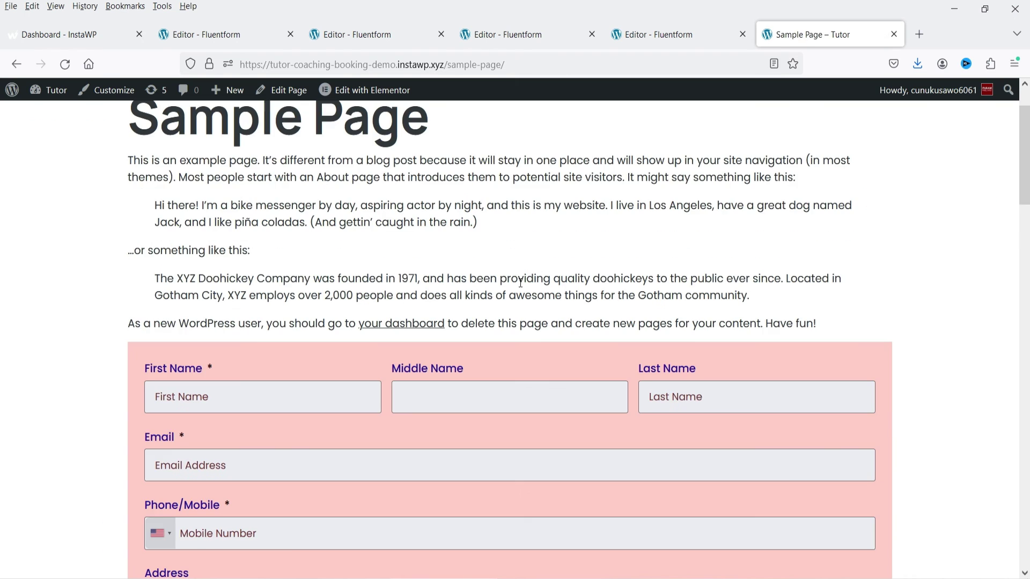
Step: Fill in first name, last name and a test email, rate A global perspective 'Not important at all', and continue
{"action": "scroll", "coordinate": [491, 263], "scroll_direction": "down", "scroll_amount": 15}
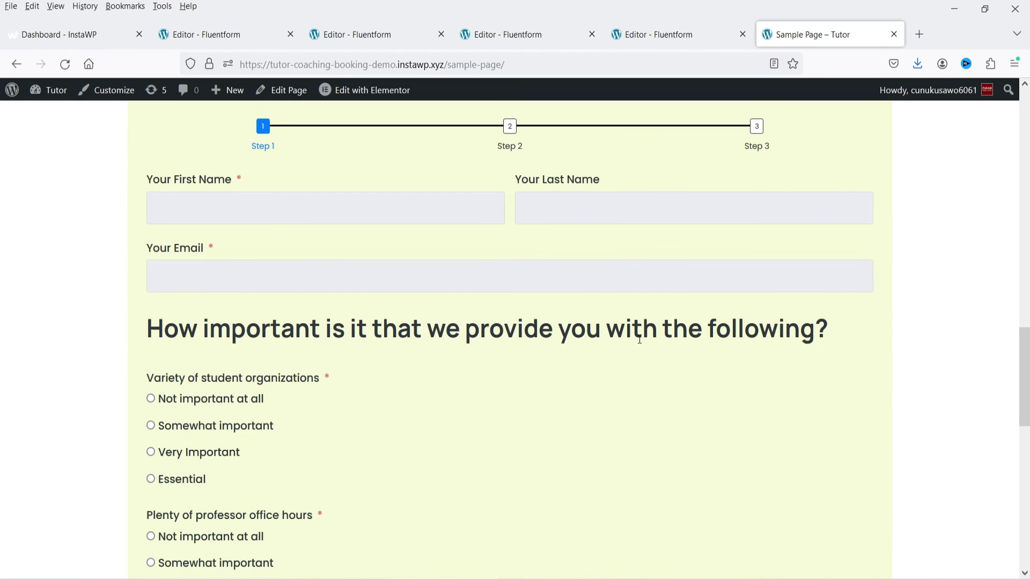
{"action": "scroll", "coordinate": [639, 340], "scroll_direction": "down", "scroll_amount": 10}
{"action": "scroll", "coordinate": [634, 345], "scroll_direction": "up", "scroll_amount": 12}
{"action": "left_click", "coordinate": [307, 300]}
{"action": "type", "text": "test"}
{"action": "key", "text": "Tab"}
{"action": "type", "text": "t"}
{"action": "key", "text": "Tab"}
{"action": "type", "text": "test@example.com"}
{"action": "scroll", "coordinate": [240, 327], "scroll_direction": "down", "scroll_amount": 4}
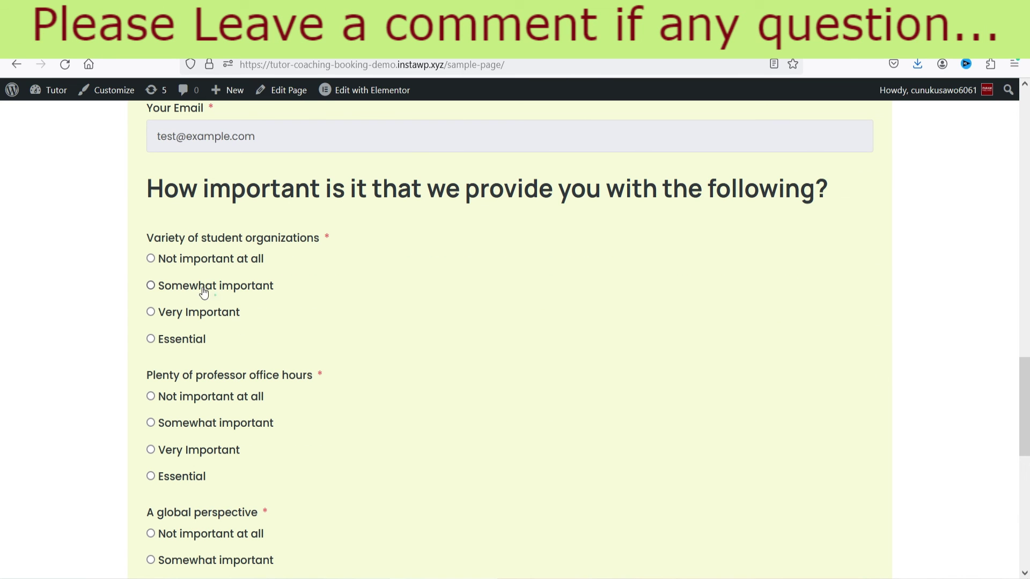
{"action": "left_click", "coordinate": [181, 533]}
{"action": "scroll", "coordinate": [490, 417], "scroll_direction": "down", "scroll_amount": 6}
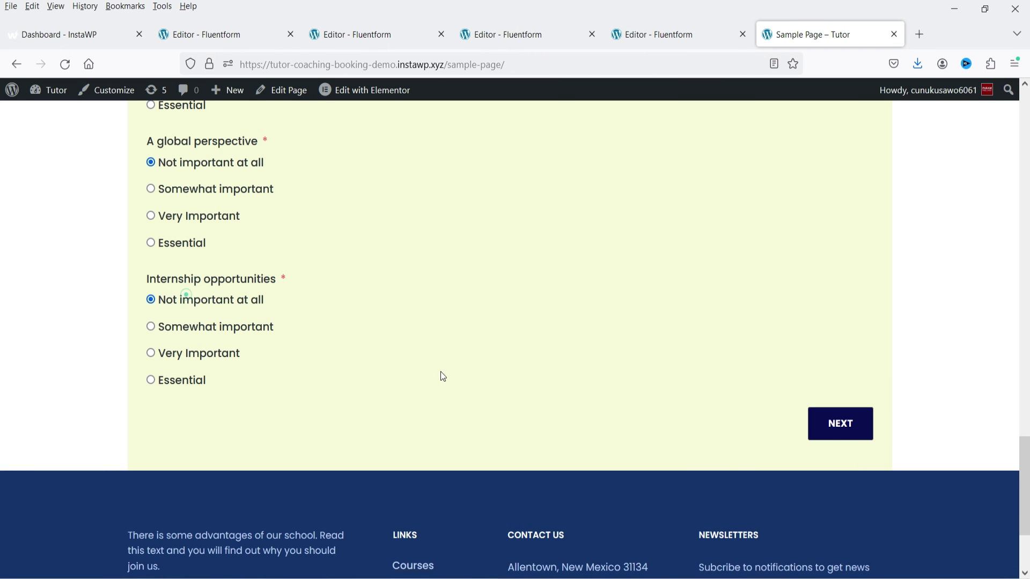
{"action": "left_click", "coordinate": [840, 435]}
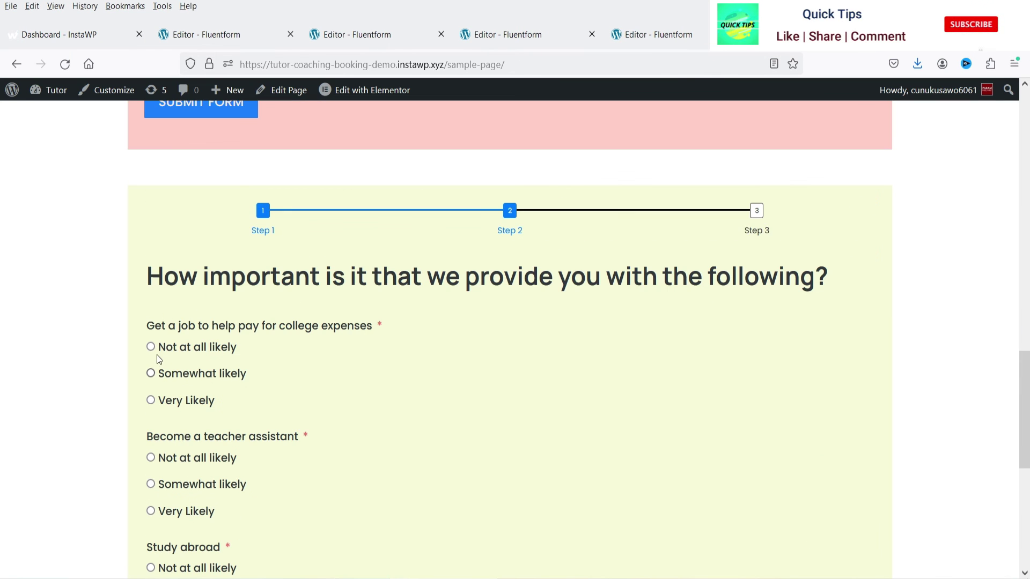
Step: On step 2, rate college job and teacher assistant 'Not at all likely', studying abroad 'Somewhat likely'
{"action": "left_click", "coordinate": [180, 347]}
{"action": "left_click", "coordinate": [184, 457]}
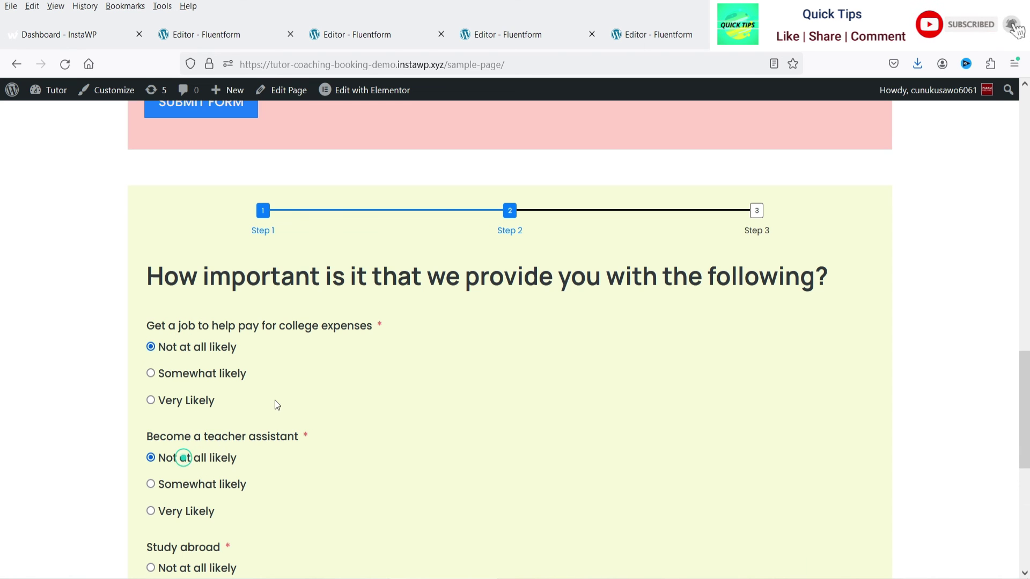
{"action": "scroll", "coordinate": [211, 398], "scroll_direction": "down", "scroll_amount": 4}
{"action": "left_click", "coordinate": [206, 374]}
{"action": "left_click", "coordinate": [834, 450]}
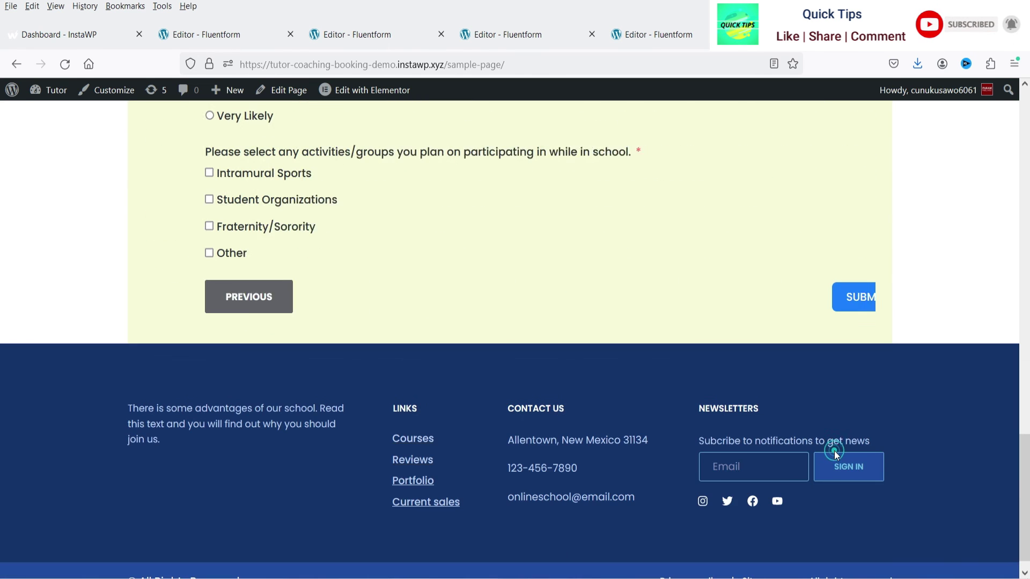
Step: Submit the survey, highlight the thank-you message, and return to the Fluent Forms tab
{"action": "scroll", "coordinate": [205, 380], "scroll_direction": "up", "scroll_amount": 4}
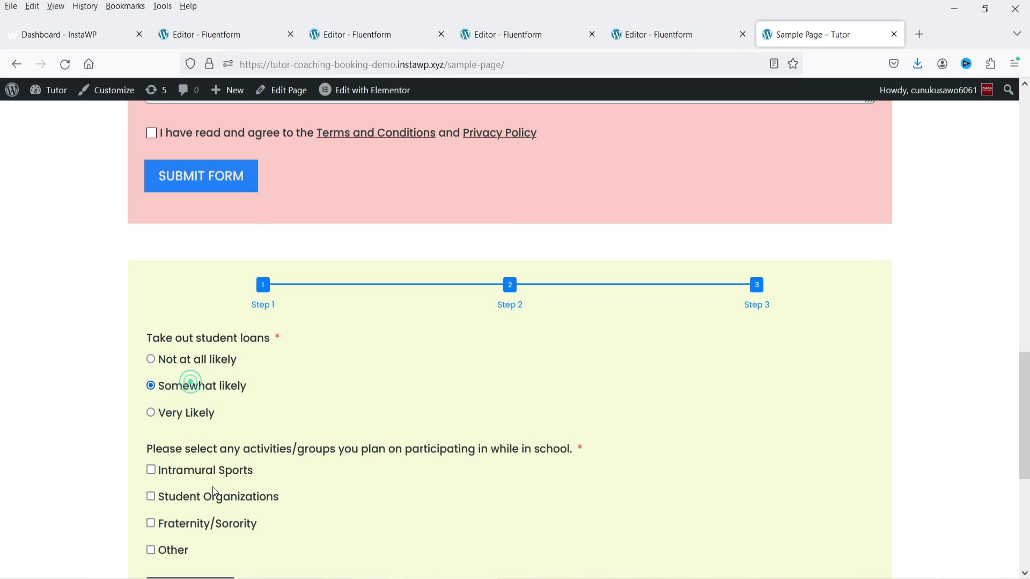
{"action": "scroll", "coordinate": [343, 452], "scroll_direction": "down", "scroll_amount": 4}
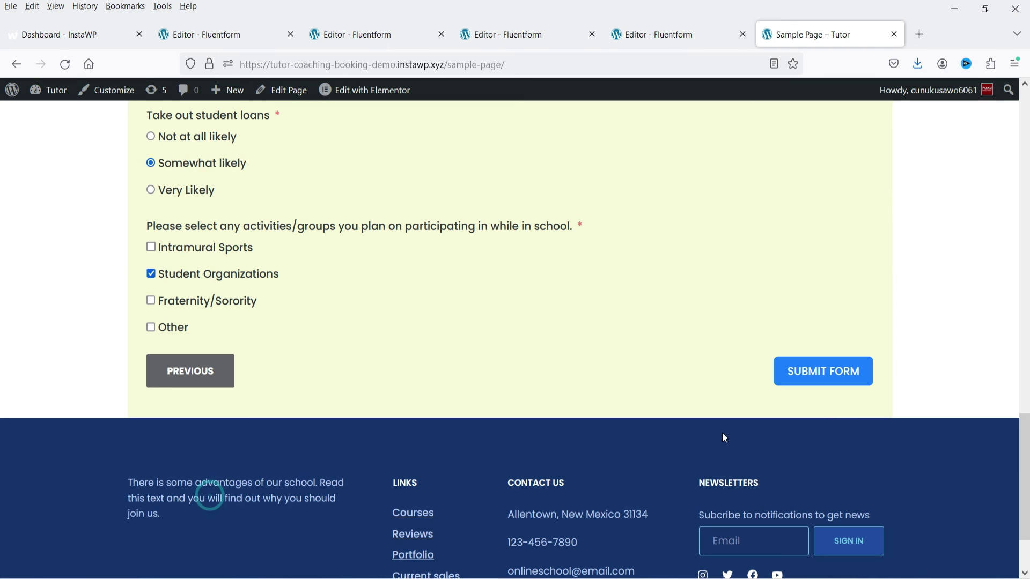
{"action": "left_click", "coordinate": [847, 382]}
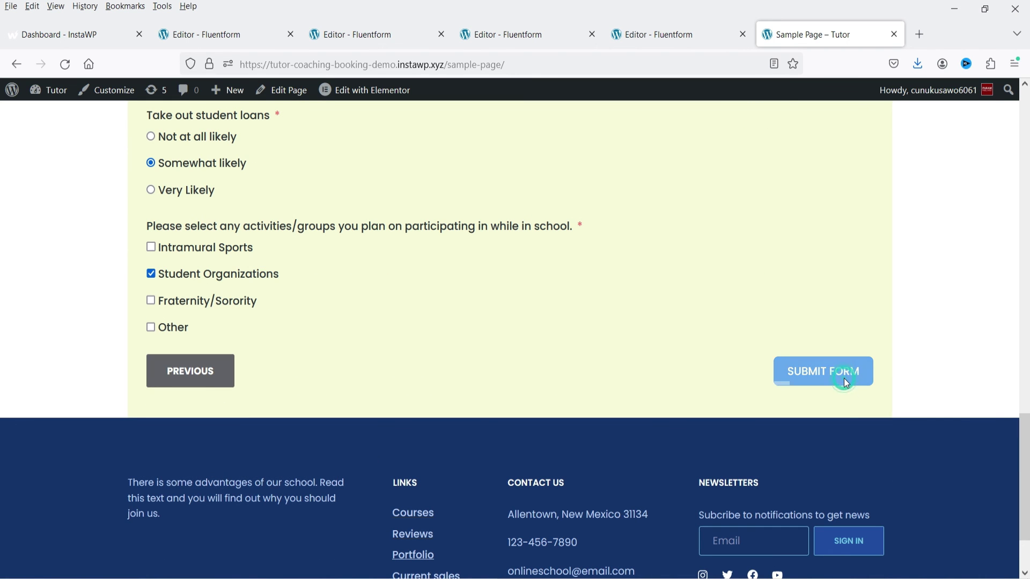
{"action": "scroll", "coordinate": [880, 373], "scroll_direction": "up", "scroll_amount": 4}
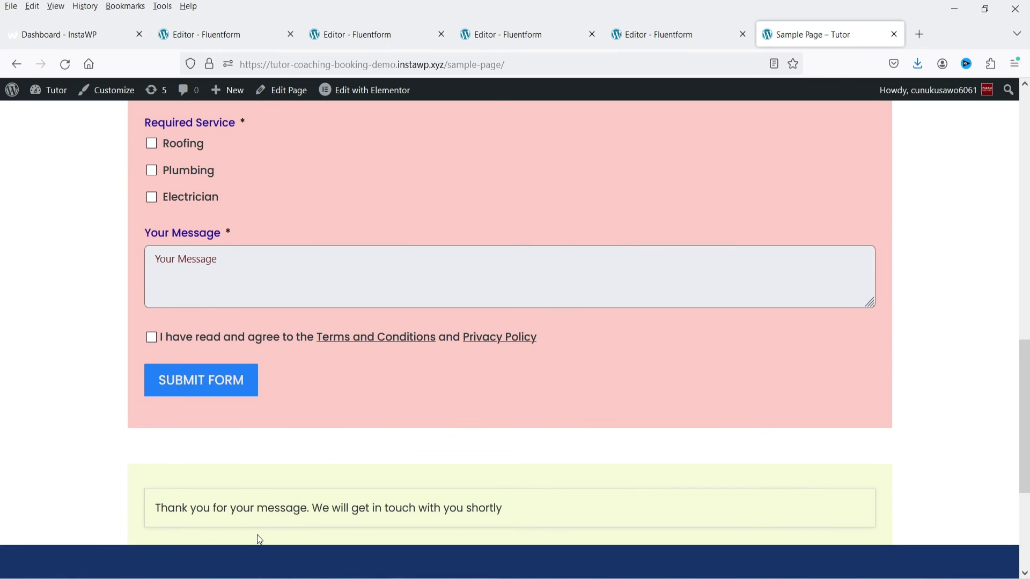
{"action": "left_click_drag", "start_coordinate": [170, 509], "coordinate": [582, 518]}
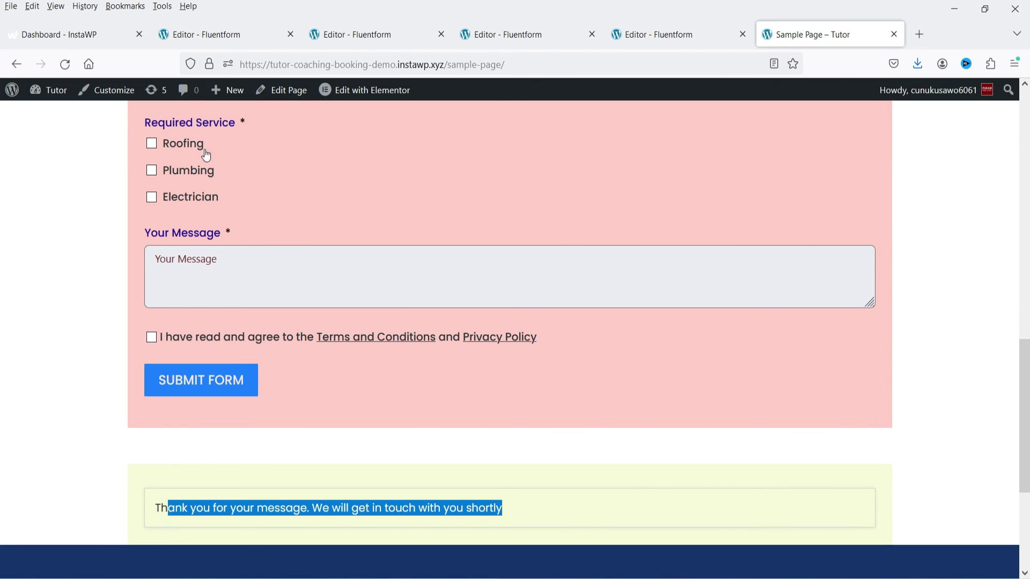
{"action": "left_click", "coordinate": [194, 38]}
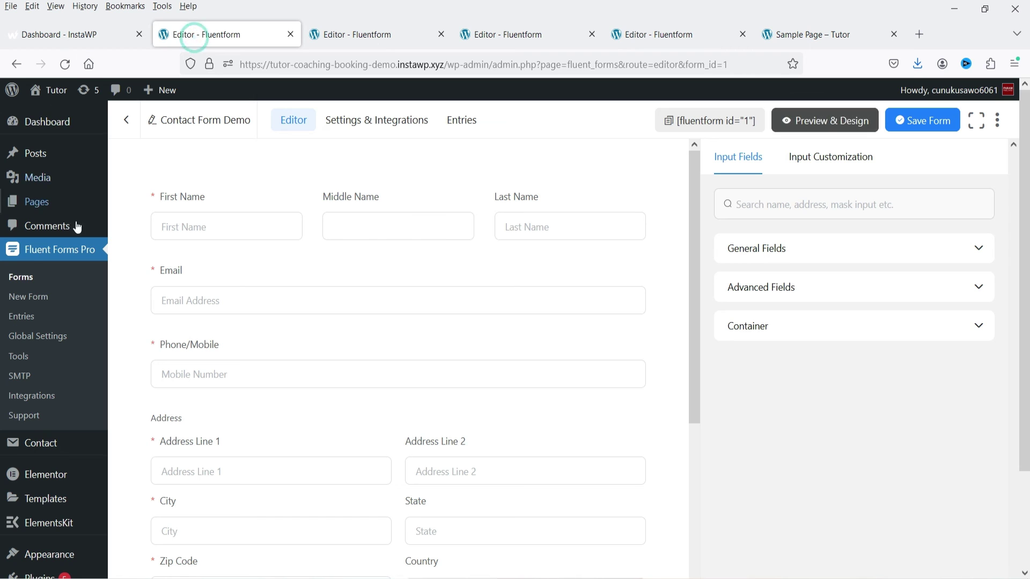
Step: From the forms list, open the Student Survey Form's entries and review entry #1's answers
{"action": "left_click", "coordinate": [20, 278]}
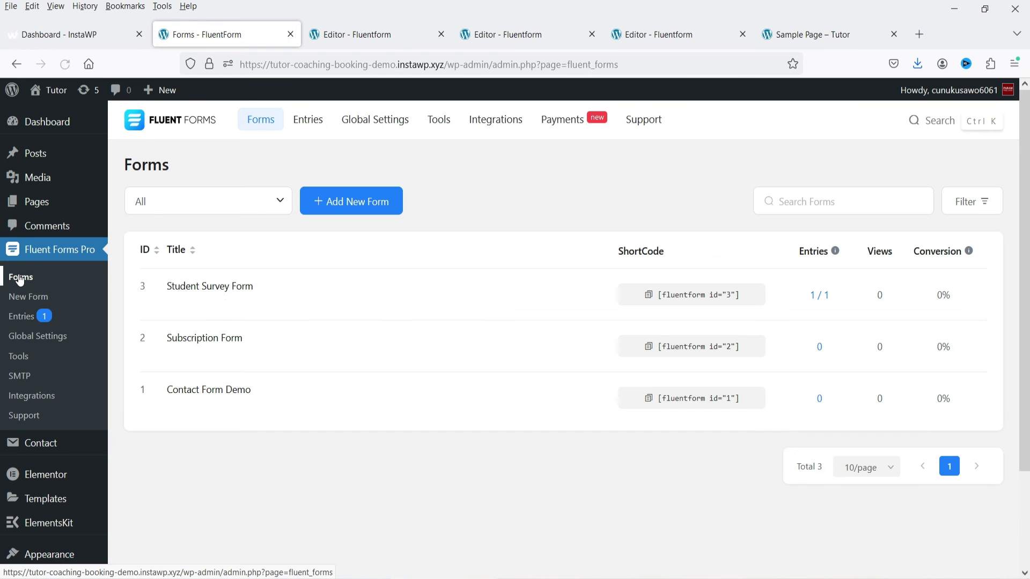
{"action": "mouse_move", "coordinate": [225, 284]}
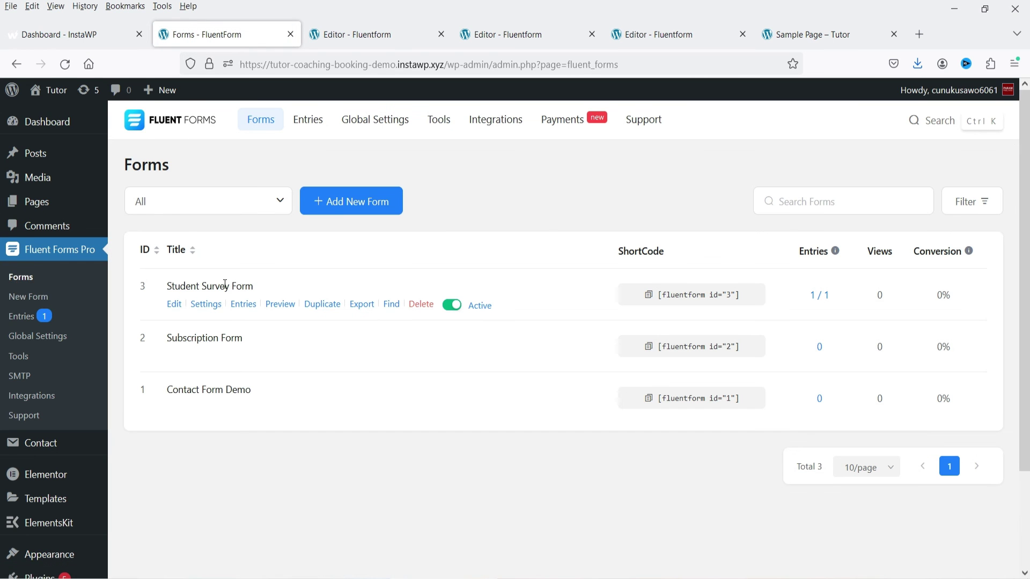
{"action": "left_click", "coordinate": [822, 299]}
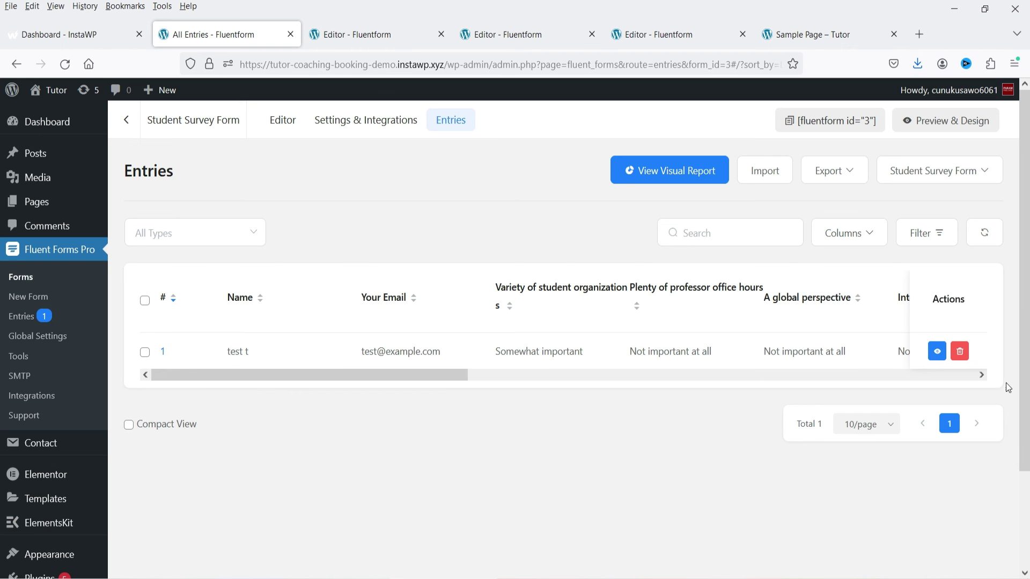
{"action": "left_click", "coordinate": [936, 351]}
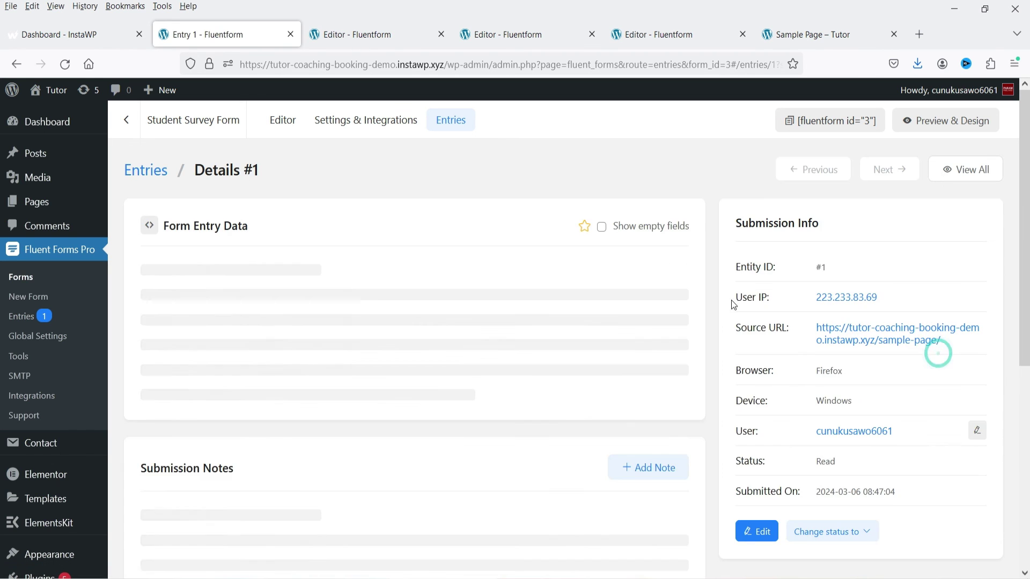
{"action": "scroll", "coordinate": [356, 285], "scroll_direction": "down", "scroll_amount": 8}
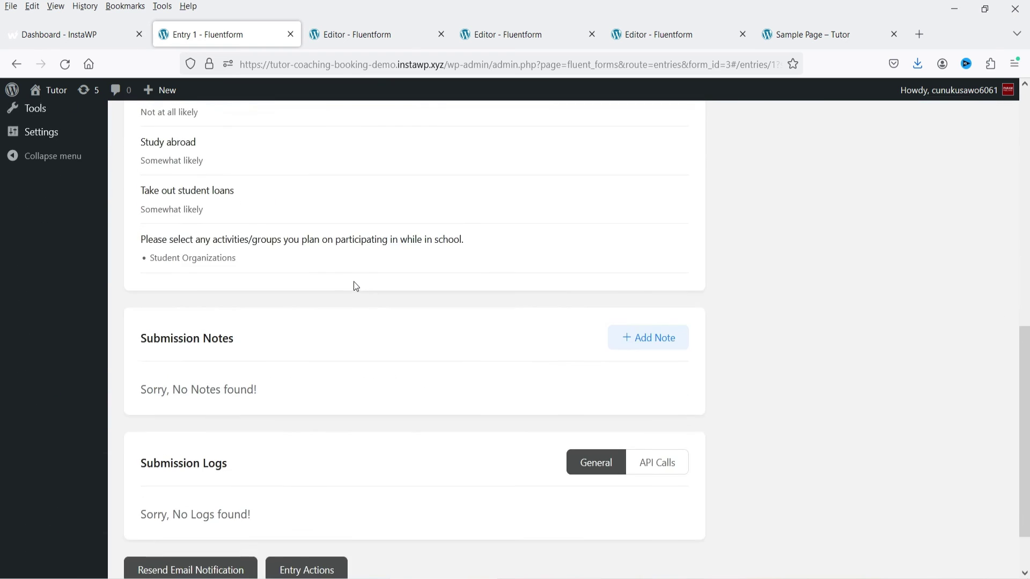
{"action": "scroll", "coordinate": [356, 285], "scroll_direction": "up", "scroll_amount": 4}
{"action": "scroll", "coordinate": [358, 289], "scroll_direction": "up", "scroll_amount": 3}
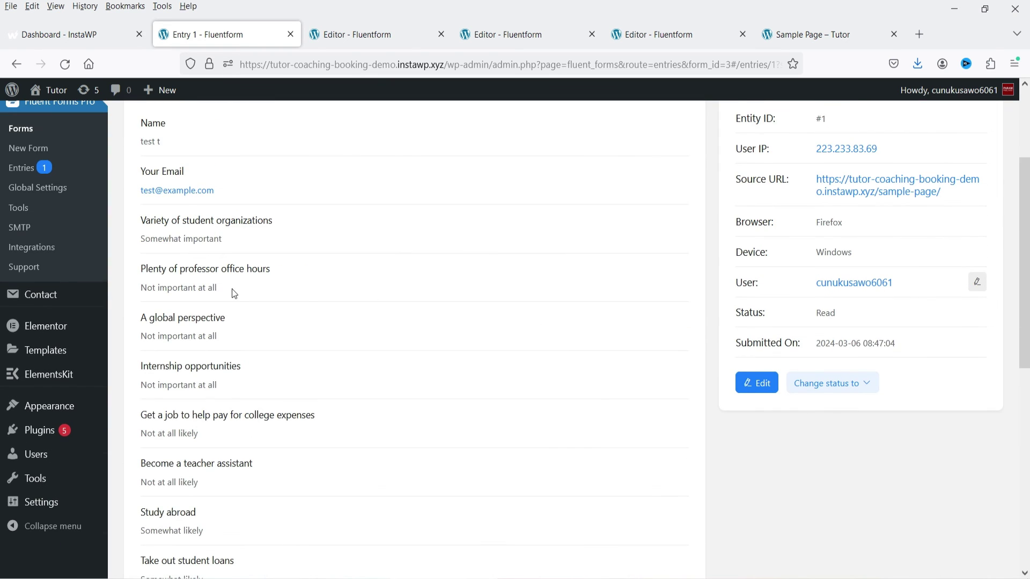
{"action": "scroll", "coordinate": [371, 284], "scroll_direction": "up", "scroll_amount": 3}
{"action": "scroll", "coordinate": [371, 284], "scroll_direction": "down", "scroll_amount": 9}
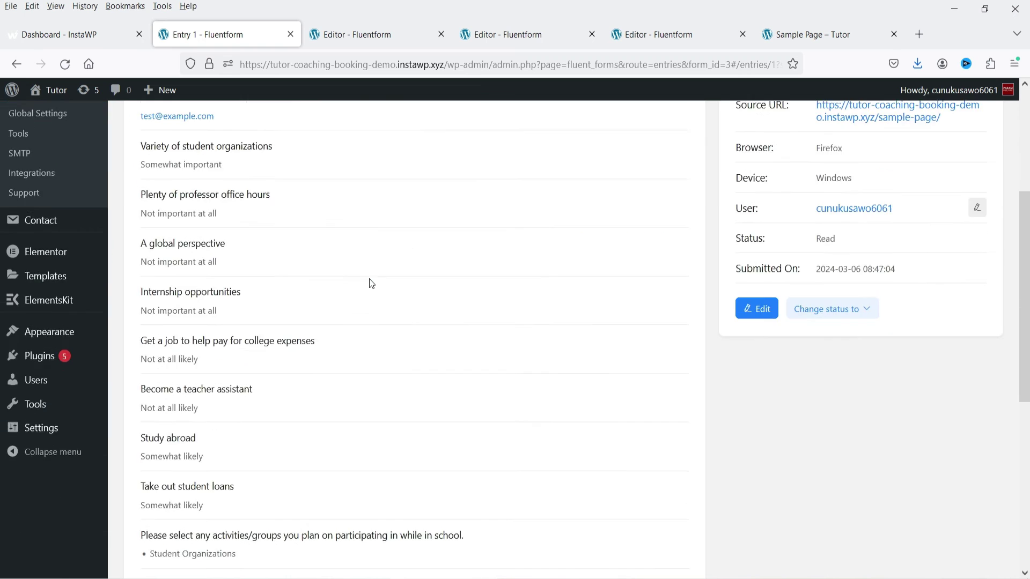
{"action": "scroll", "coordinate": [374, 283], "scroll_direction": "up", "scroll_amount": 9}
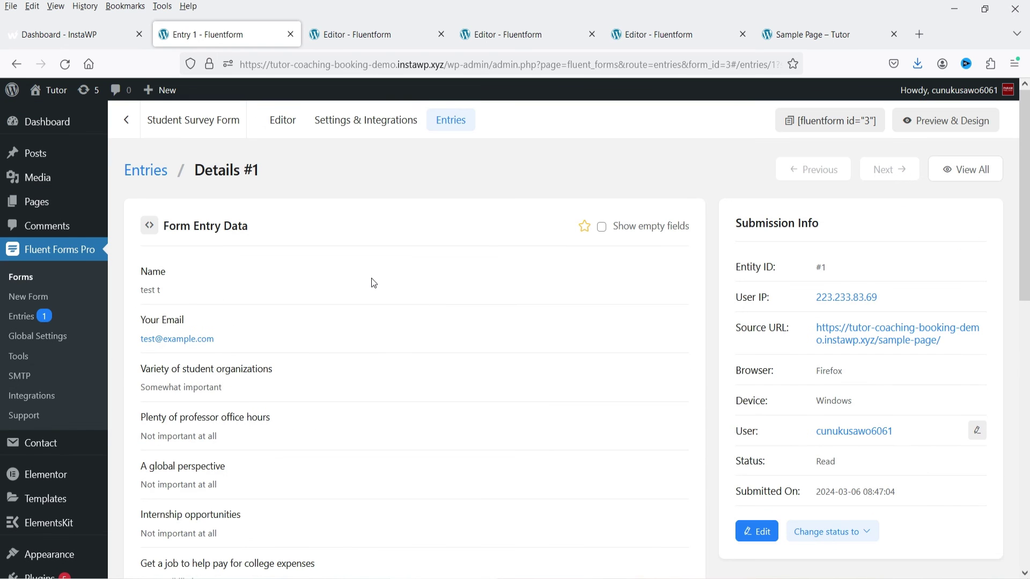